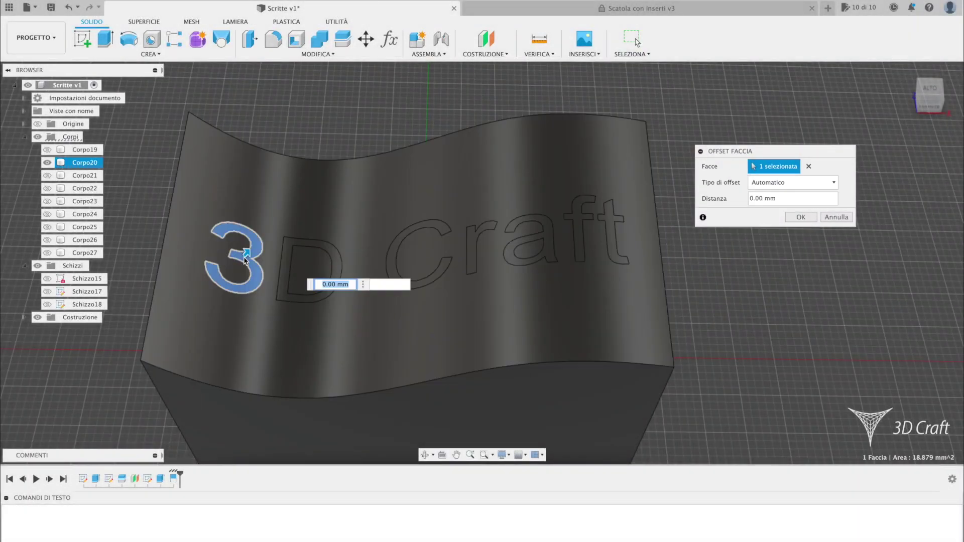
Step: Recess the six 3D Craft letter faces with Offset Face
{"action": "left_click", "coordinate": [314, 266]}
{"action": "left_click", "coordinate": [402, 249]}
{"action": "left_click", "coordinate": [474, 236]}
{"action": "left_click", "coordinate": [527, 233]}
{"action": "left_click", "coordinate": [577, 223]}
{"action": "left_click", "coordinate": [613, 211]}
{"action": "left_click", "coordinate": [801, 217]}
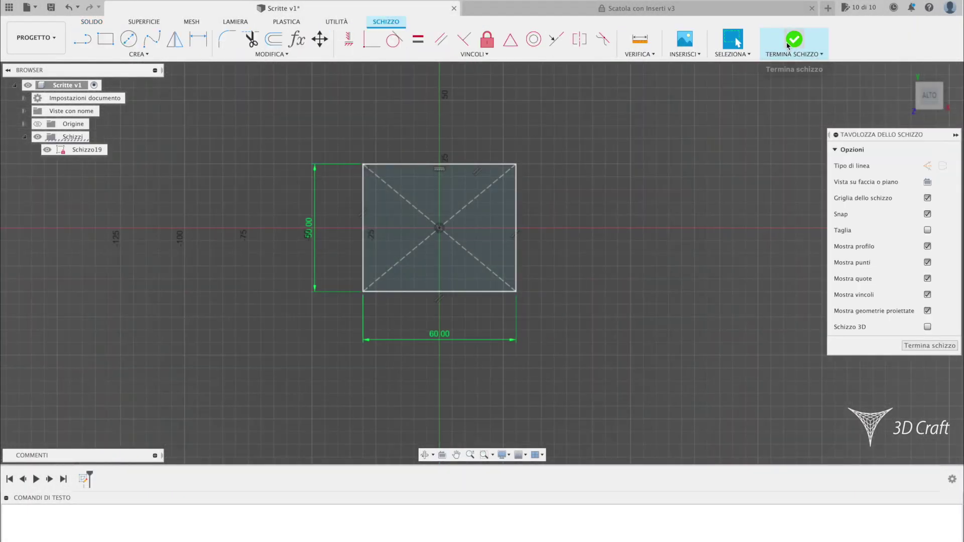
Step: Offset the lattice pattern faces into their block, leaving an empty 'Scritte v1' design
{"action": "left_click", "coordinate": [787, 45]}
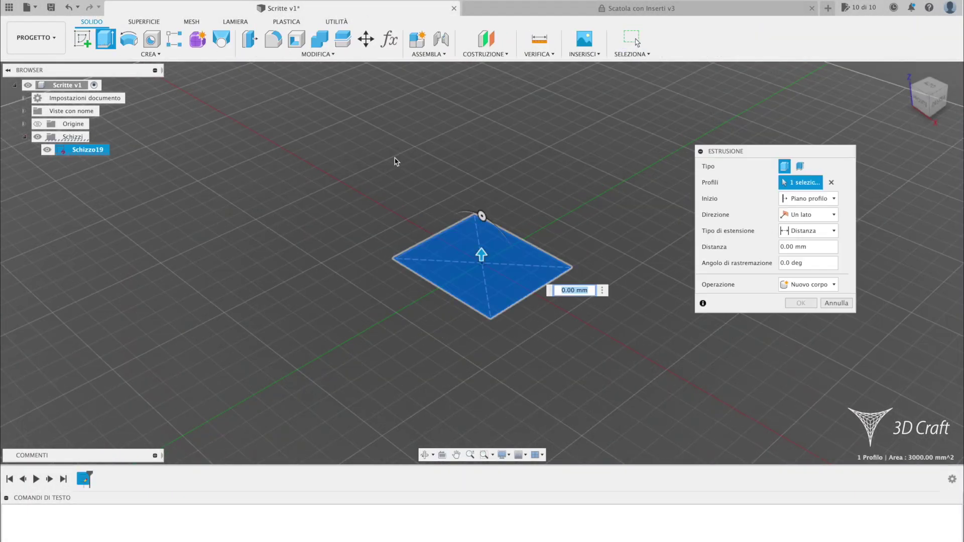
{"action": "key", "text": "Return"}
{"action": "key", "text": "f"}
{"action": "left_click", "coordinate": [431, 185]}
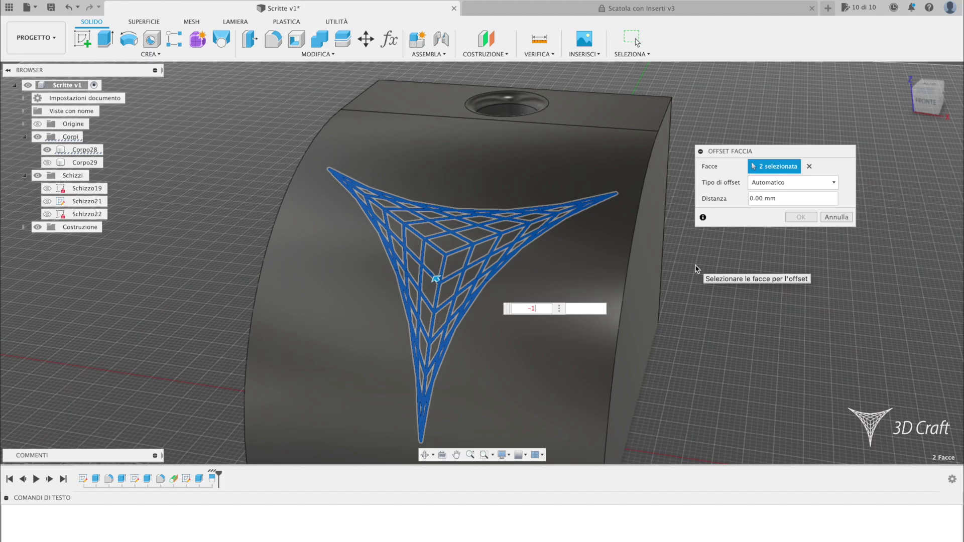
{"action": "left_click", "coordinate": [807, 219]}
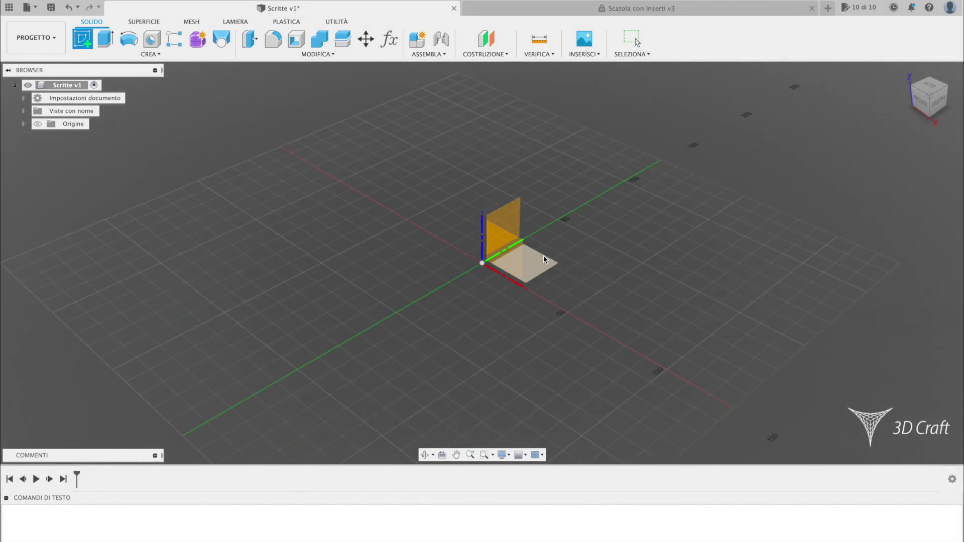
Step: Draw a 50 × 30 mm center rectangle at the origin on the XY plane and finish the sketch
{"action": "left_click", "coordinate": [544, 258]}
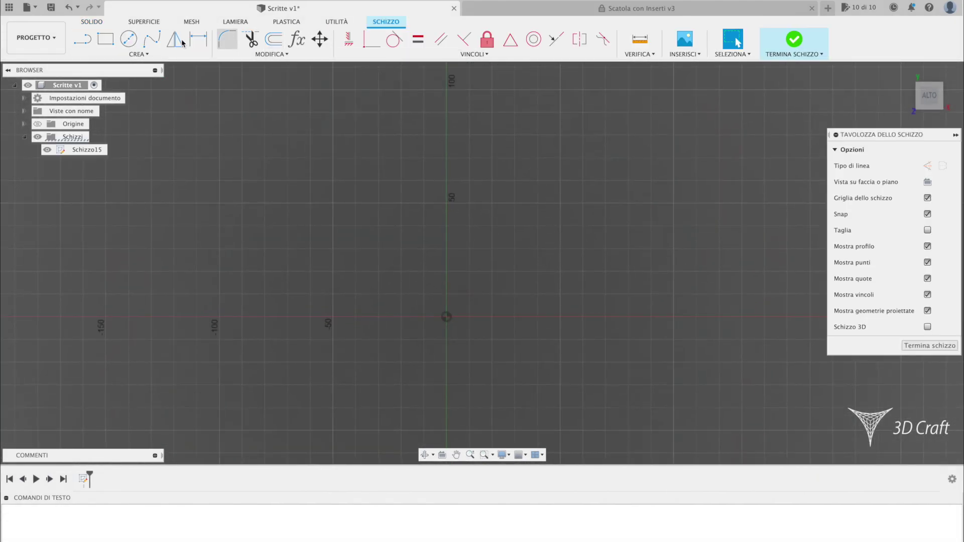
{"action": "left_click", "coordinate": [105, 39]}
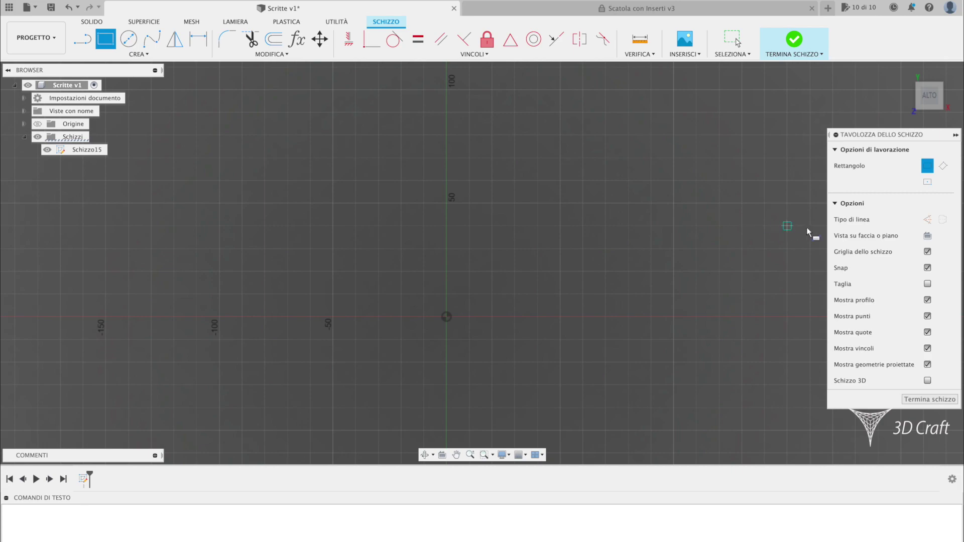
{"action": "left_click", "coordinate": [927, 183]}
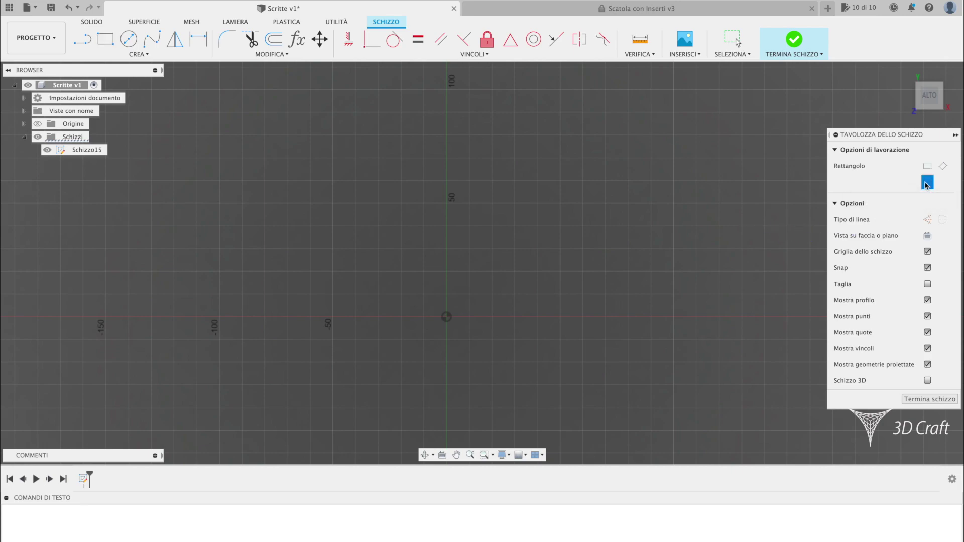
{"action": "left_click", "coordinate": [447, 316]}
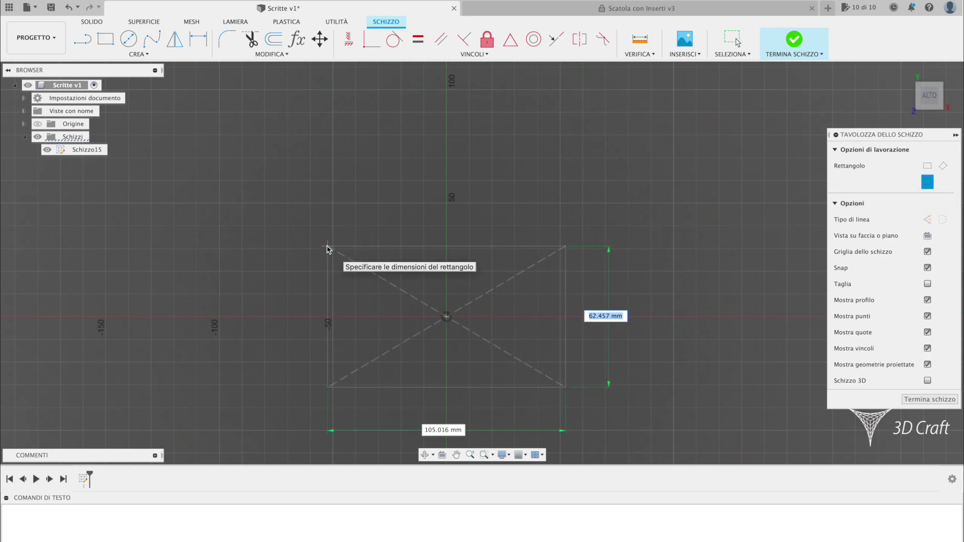
{"action": "key", "text": "Tab"}
{"action": "type", "text": "50"}
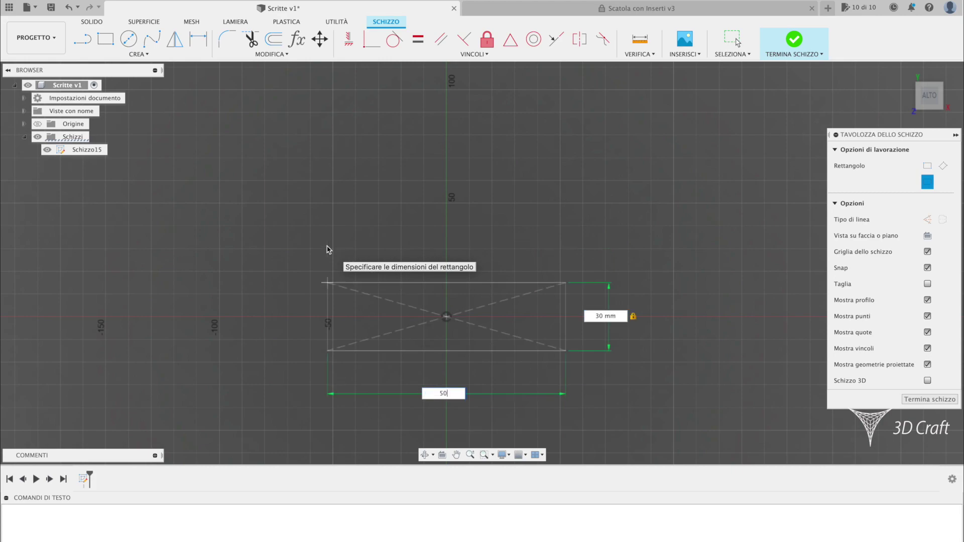
{"action": "key", "text": "Return"}
{"action": "middle_click_drag", "start_coordinate": [462, 340], "coordinate": [465, 337]}
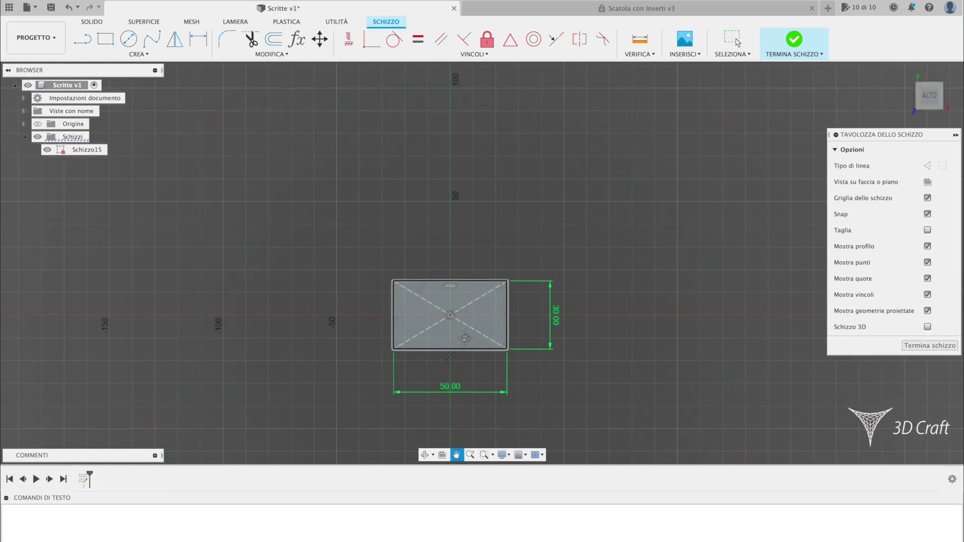
{"action": "scroll", "coordinate": [465, 338], "scroll_direction": "up", "scroll_amount": 3}
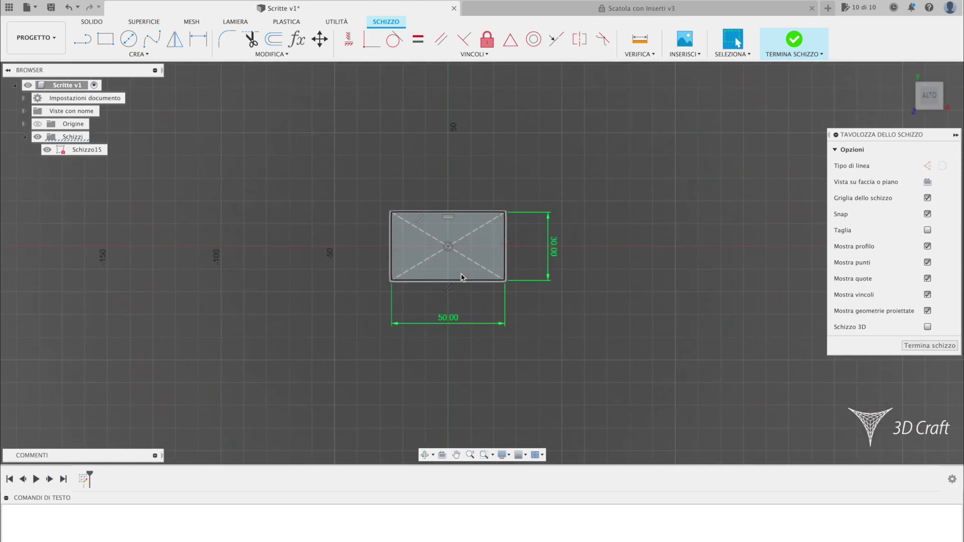
{"action": "left_click", "coordinate": [788, 49]}
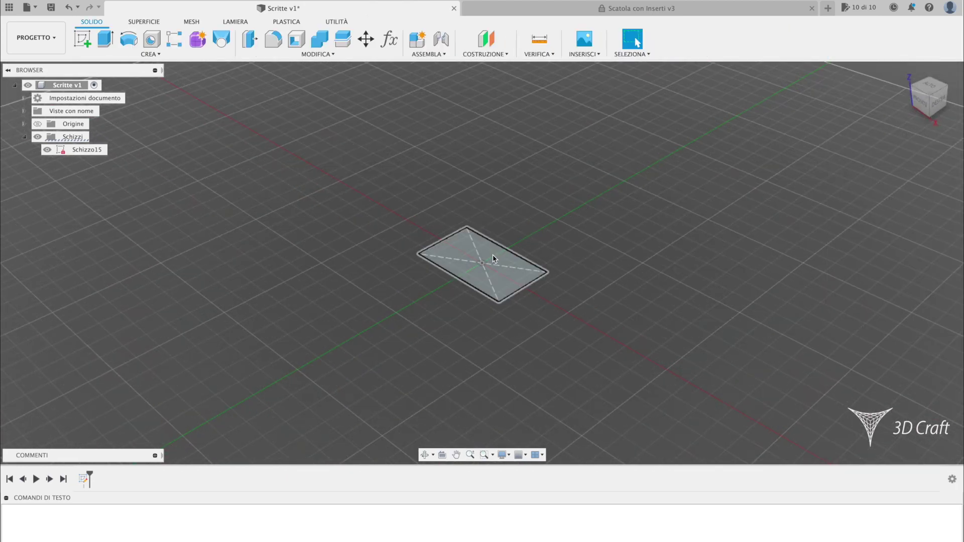
Step: Extrude the 50 × 30 mm rectangle 40 mm upward into solid body Corpo19
{"action": "left_click", "coordinate": [492, 255]}
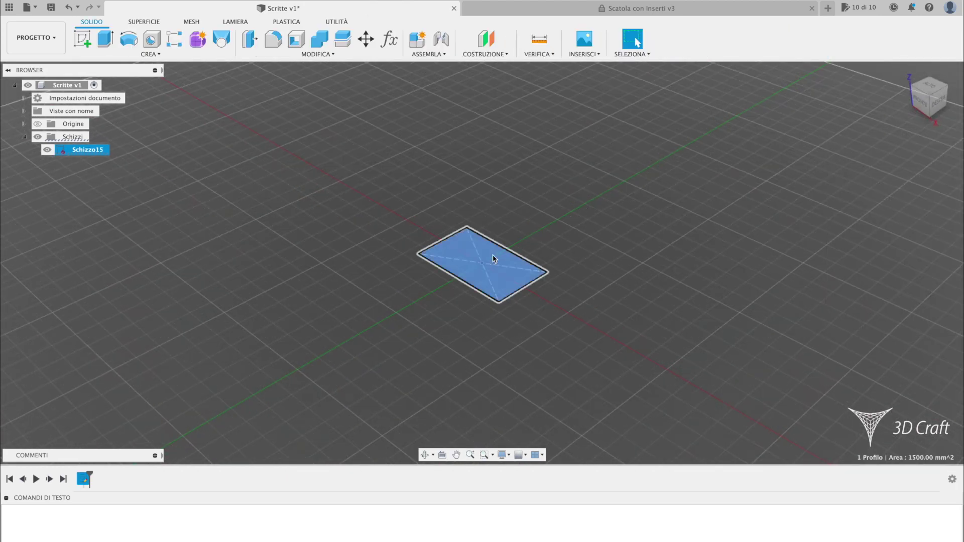
{"action": "left_click", "coordinate": [105, 39]}
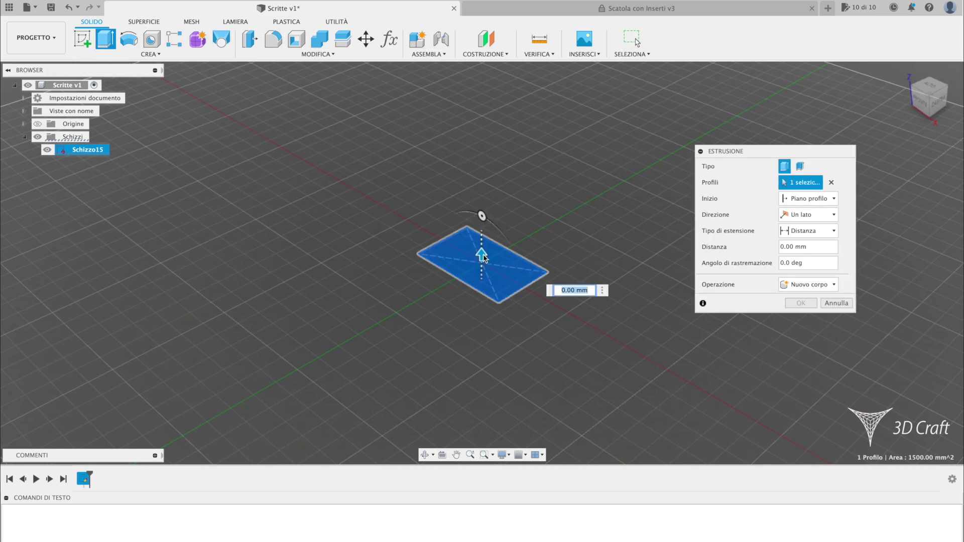
{"action": "left_click_drag", "start_coordinate": [481, 254], "coordinate": [482, 217]}
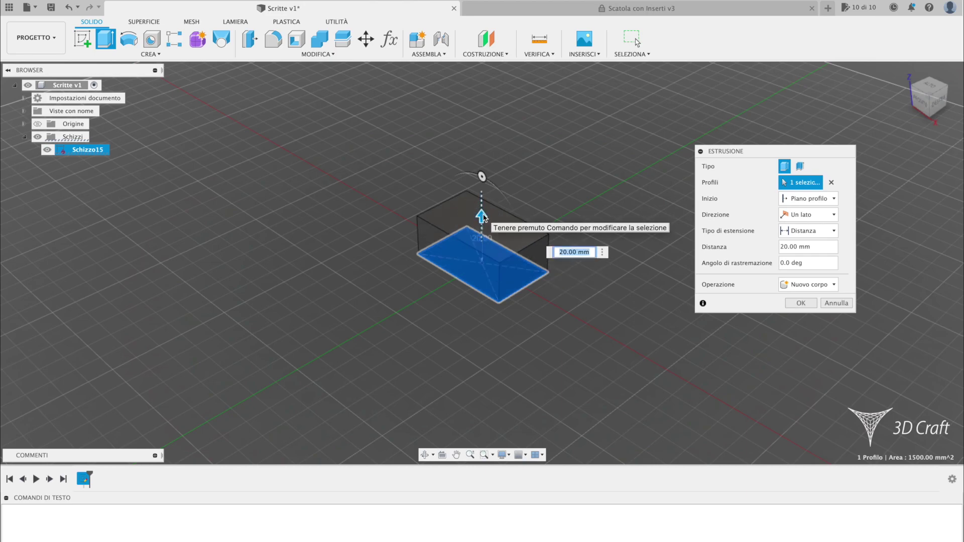
{"action": "key", "text": "Return"}
{"action": "key", "text": "Return"}
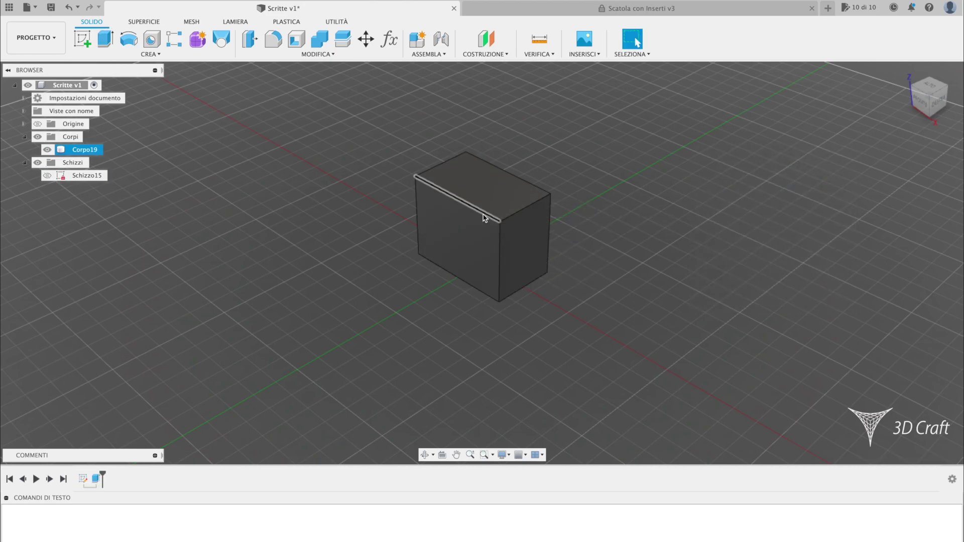
{"action": "scroll", "coordinate": [542, 181], "scroll_direction": "up", "scroll_amount": 3}
{"action": "scroll", "coordinate": [541, 183], "scroll_direction": "up", "scroll_amount": 3}
{"action": "middle_click_drag", "start_coordinate": [541, 182], "coordinate": [541, 182], "text": "shift"}
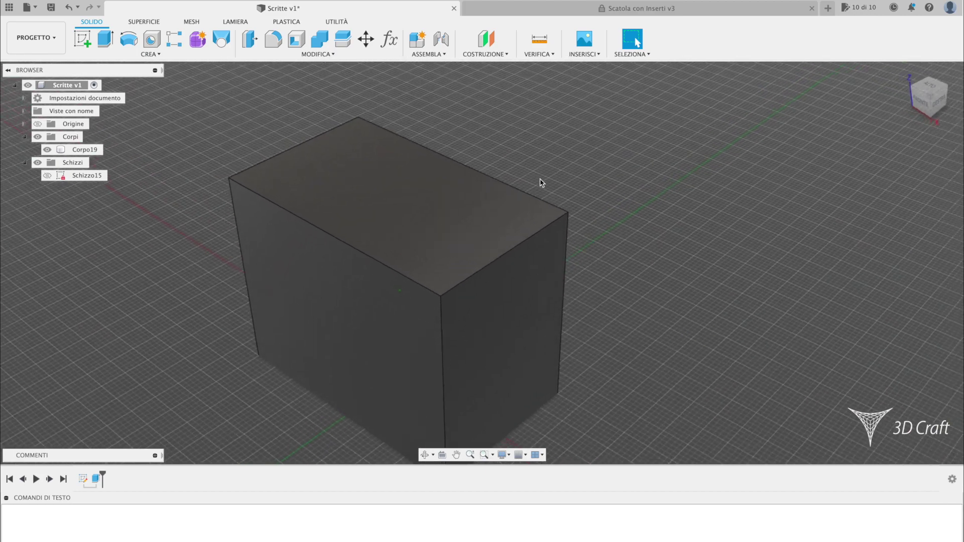
{"action": "scroll", "coordinate": [542, 183], "scroll_direction": "down", "scroll_amount": 2}
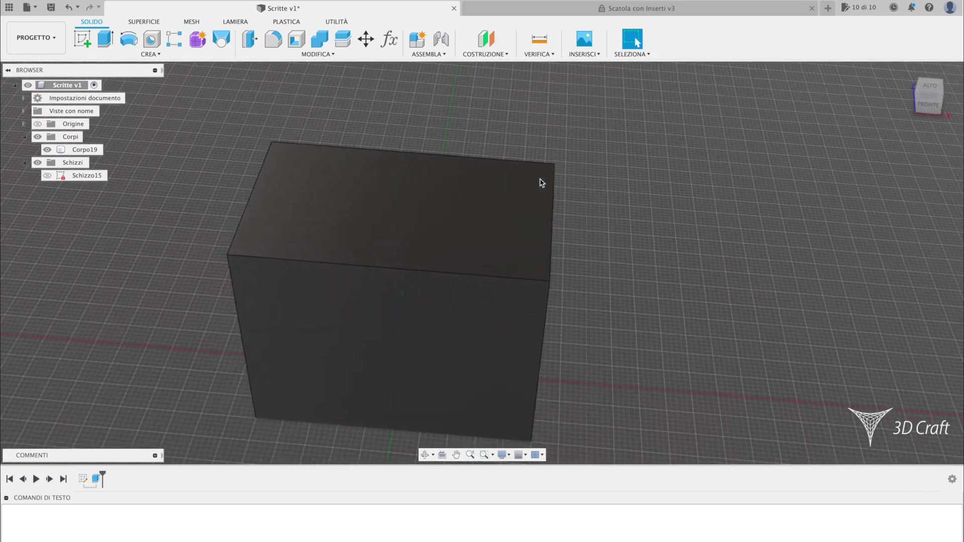
{"action": "scroll", "coordinate": [542, 183], "scroll_direction": "down", "scroll_amount": 2}
Step: Start a new sketch on the box's top face
{"action": "left_click", "coordinate": [458, 204]}
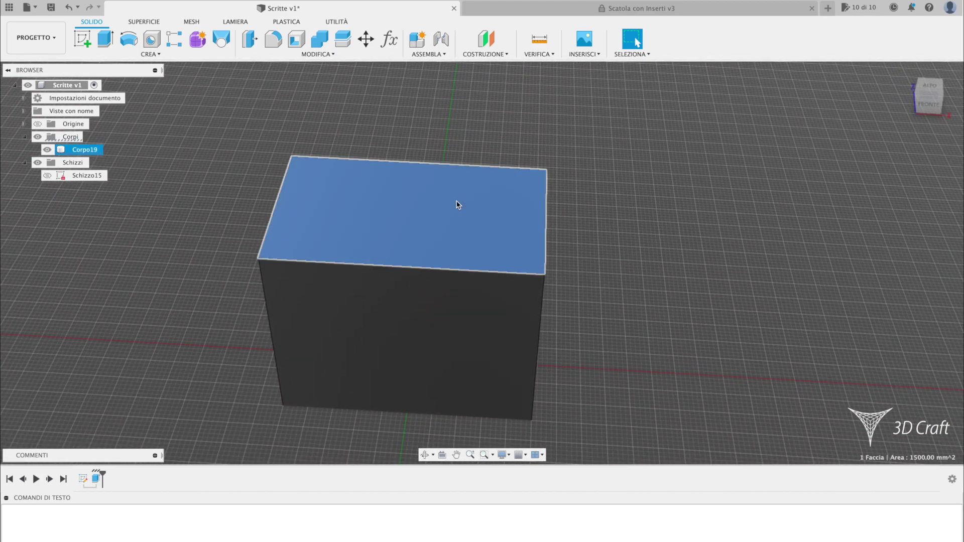
{"action": "left_click", "coordinate": [79, 43]}
{"action": "mouse_move", "coordinate": [418, 376]}
{"action": "middle_mouse_down"}
{"action": "mouse_move", "coordinate": [463, 284]}
{"action": "mouse_move", "coordinate": [452, 286]}
{"action": "middle_mouse_up"}
{"action": "scroll", "coordinate": [476, 226], "scroll_direction": "up", "scroll_amount": 3}
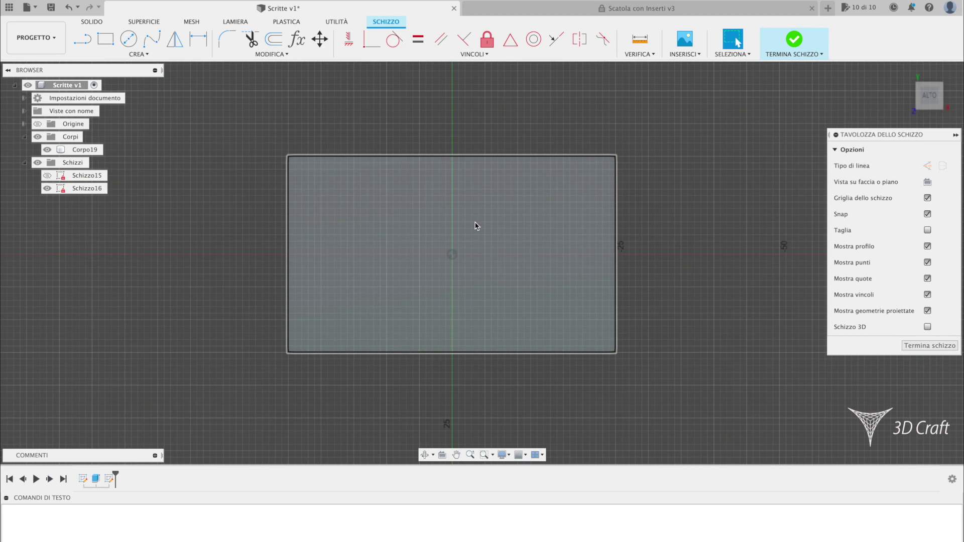
Step: Add the text '3D Craft' at 8 mm height in a text box across the face
{"action": "left_click", "coordinate": [138, 54]}
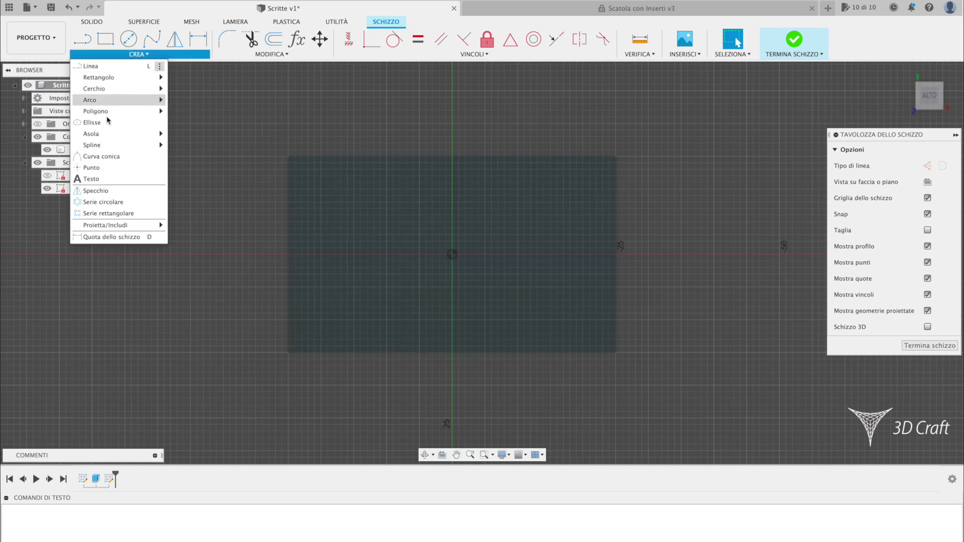
{"action": "left_click", "coordinate": [91, 178]}
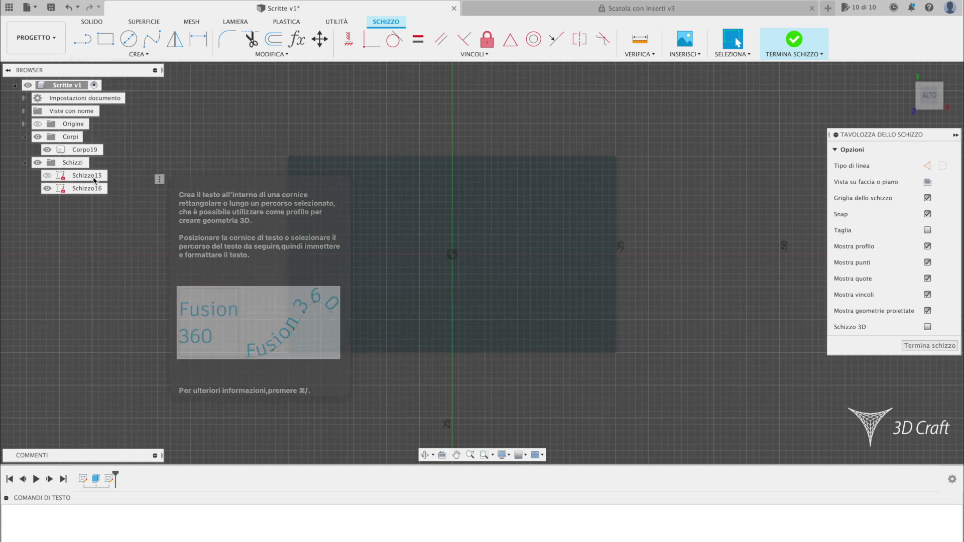
{"action": "left_click", "coordinate": [288, 157]}
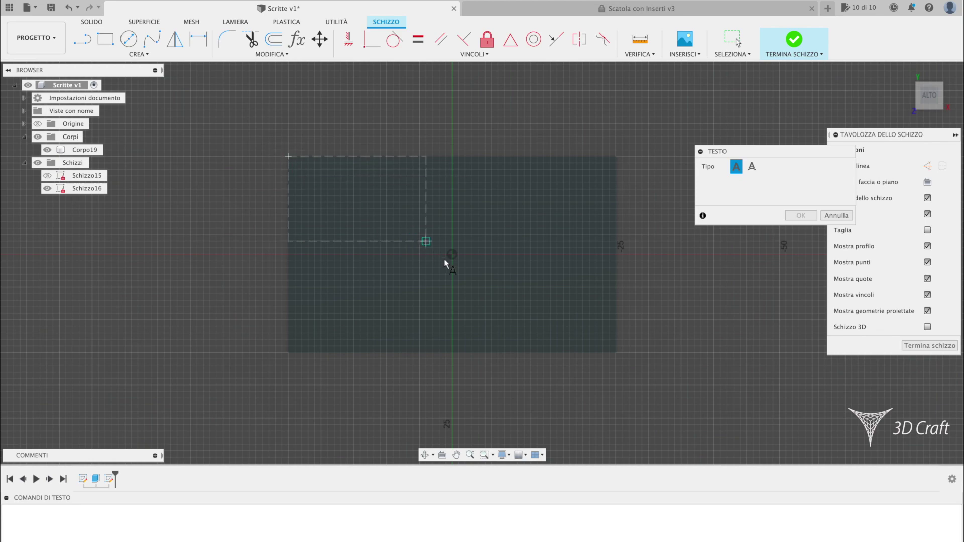
{"action": "left_click", "coordinate": [614, 351]}
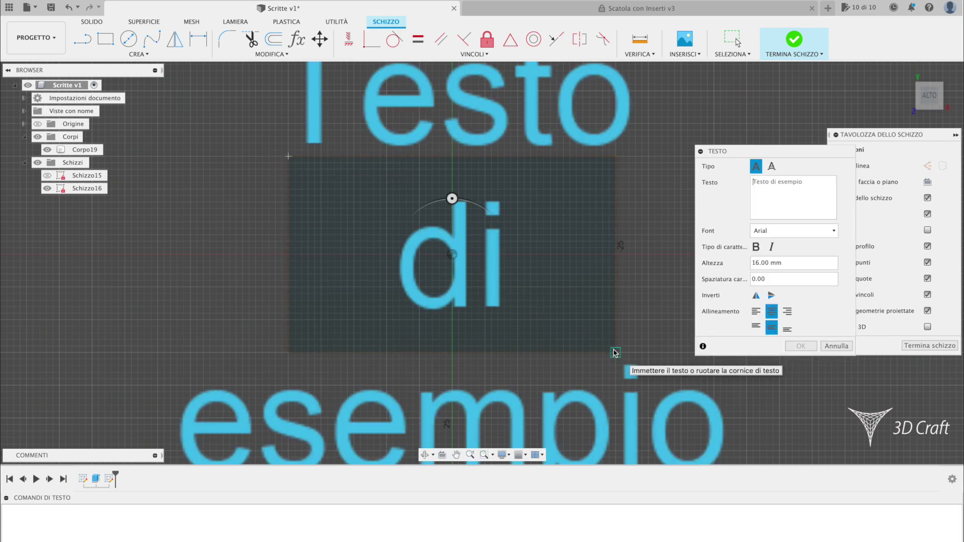
{"action": "type", "text": "3"}
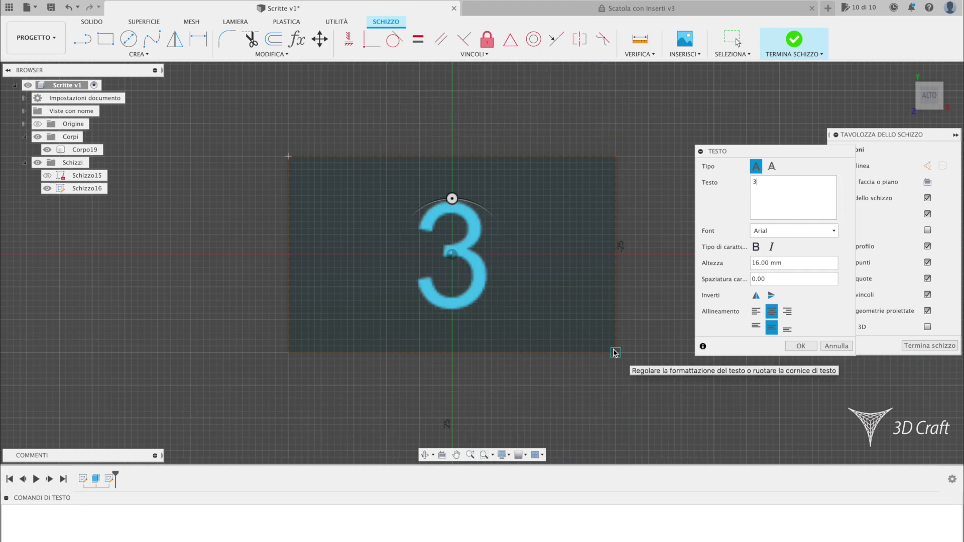
{"action": "type", "text": "D Cra"}
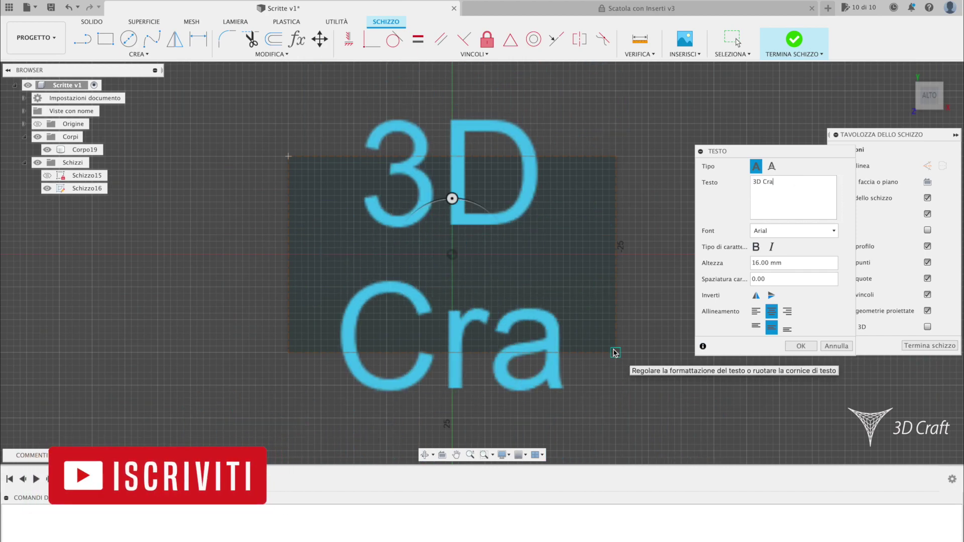
{"action": "type", "text": "ft"}
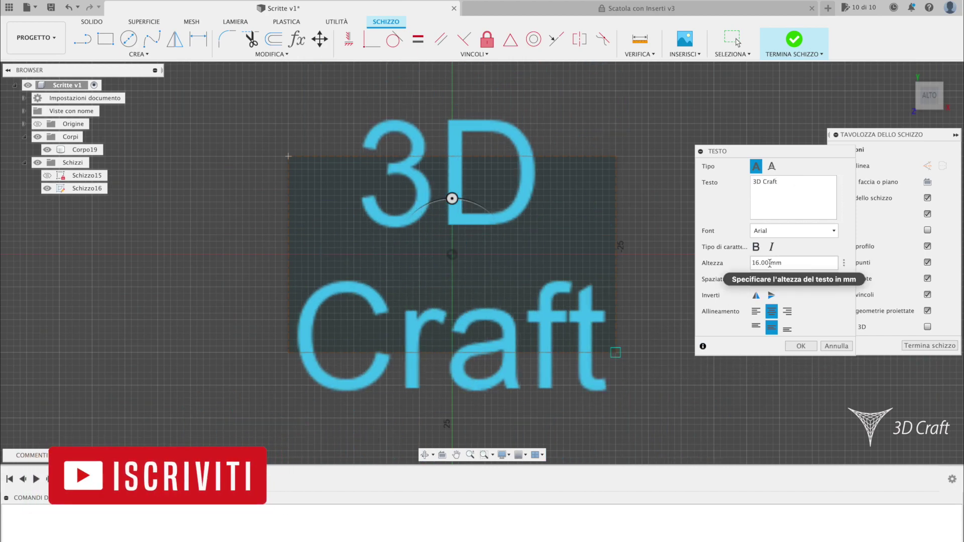
{"action": "left_click", "coordinate": [748, 263]}
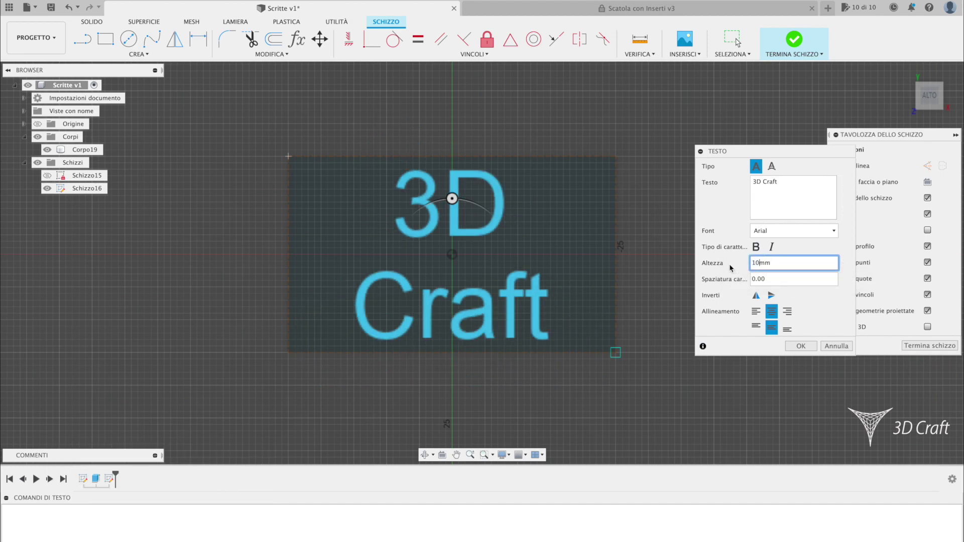
{"action": "type", "text": "8"}
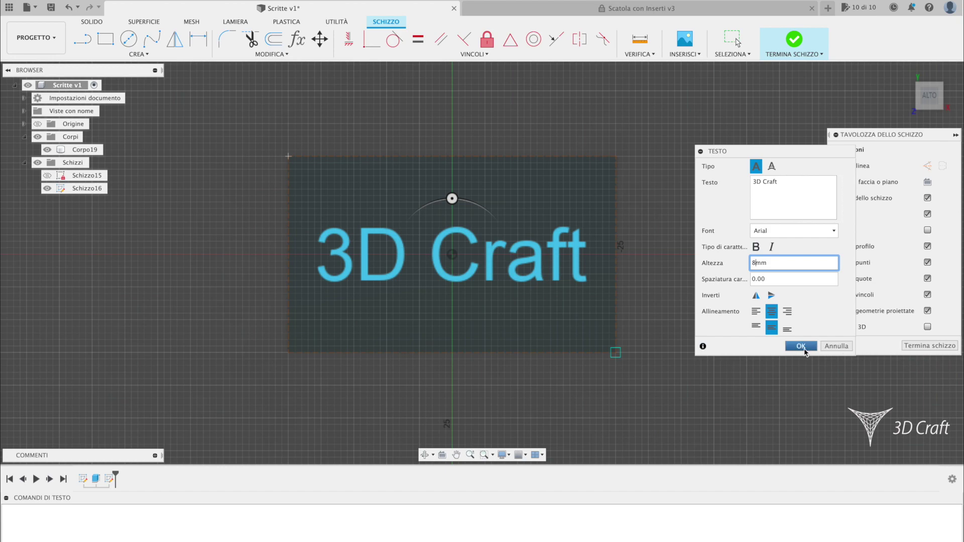
{"action": "left_click", "coordinate": [802, 347]}
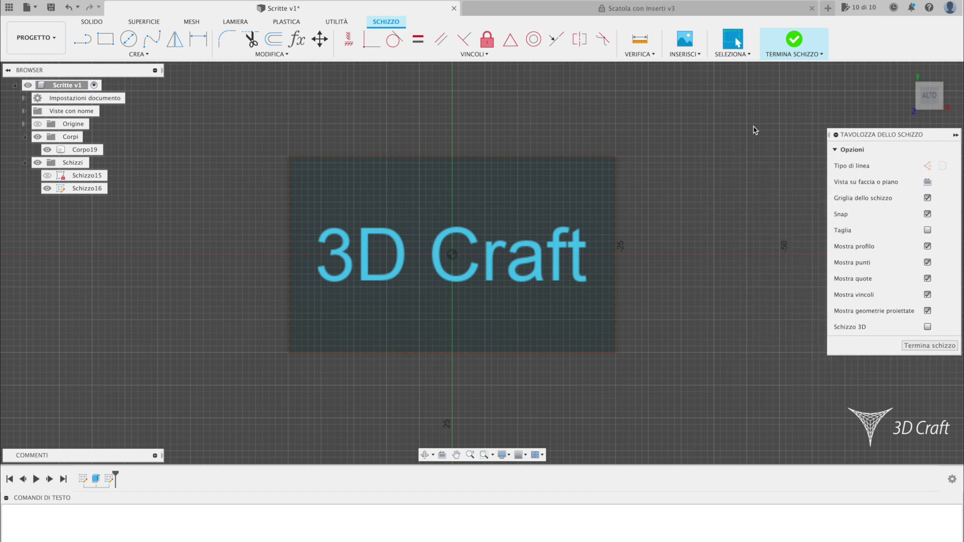
Step: Extrude the 3D Craft text 2 mm up from the top face, joined to the box
{"action": "left_click", "coordinate": [795, 45]}
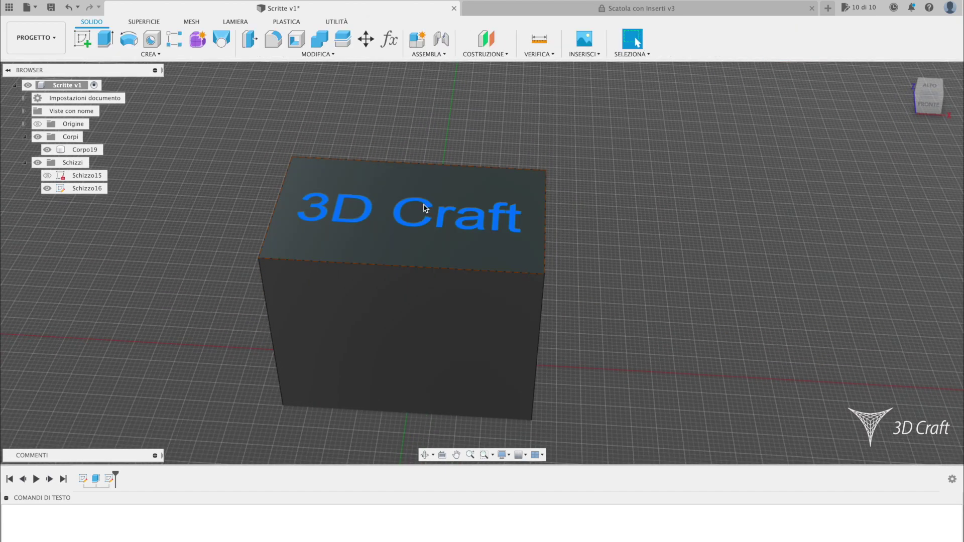
{"action": "left_click", "coordinate": [424, 225]}
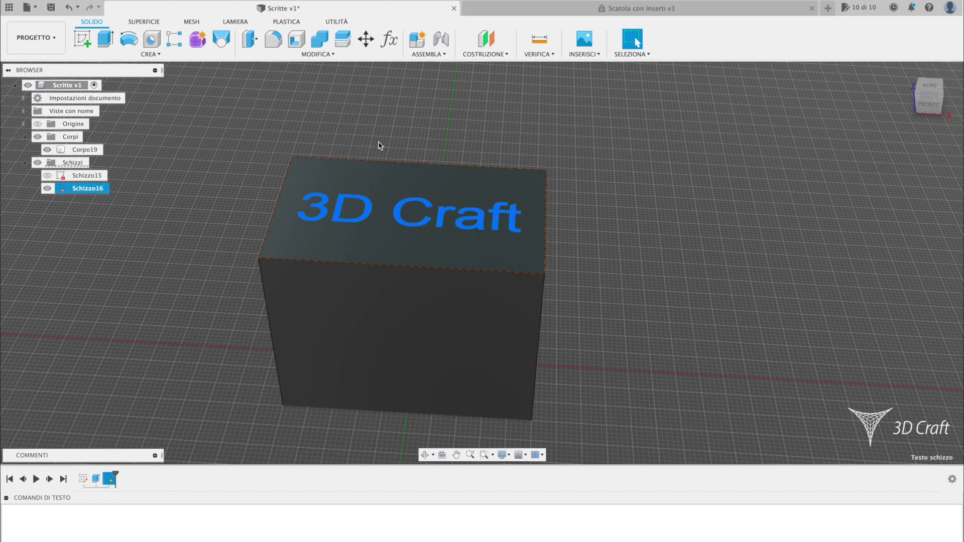
{"action": "left_click", "coordinate": [106, 39]}
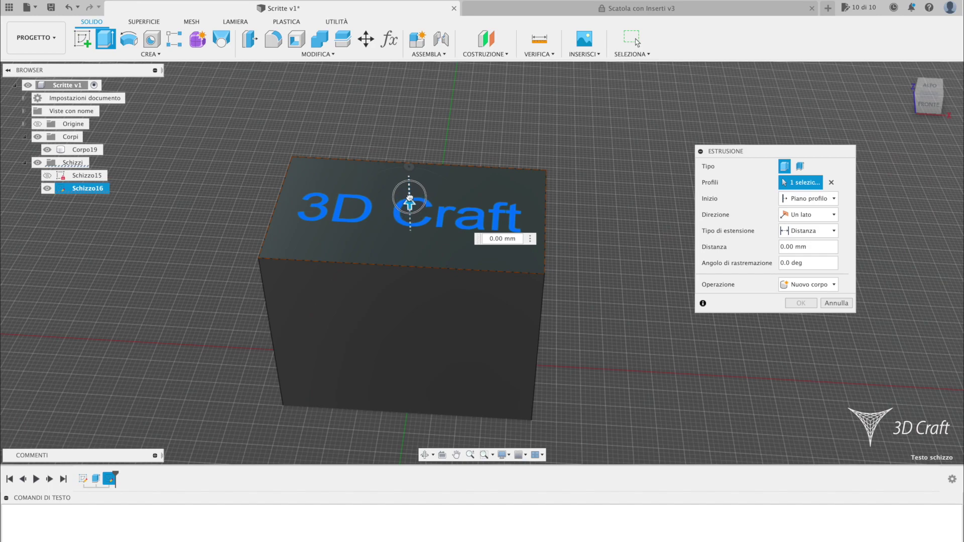
{"action": "left_click_drag", "start_coordinate": [410, 201], "coordinate": [408, 191]}
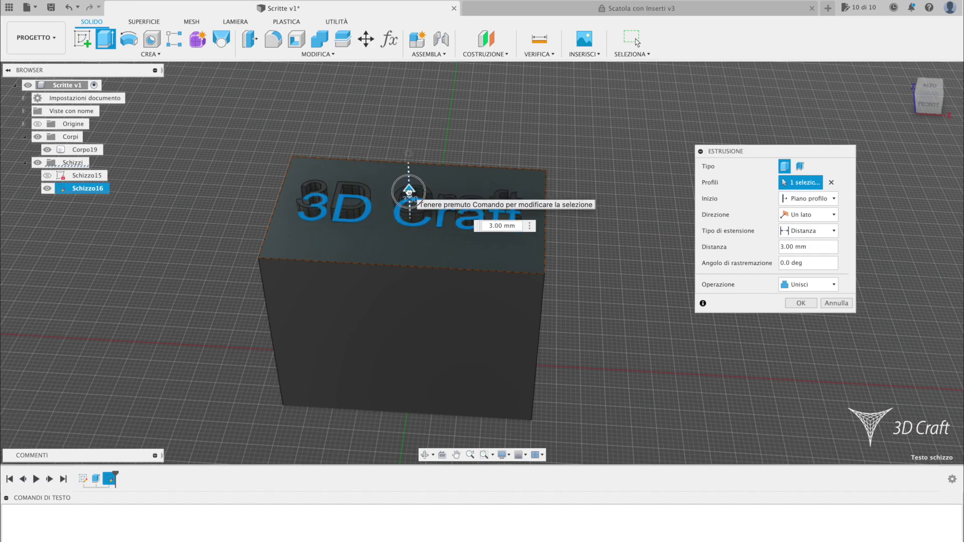
{"action": "left_click_drag", "start_coordinate": [409, 191], "coordinate": [409, 195]}
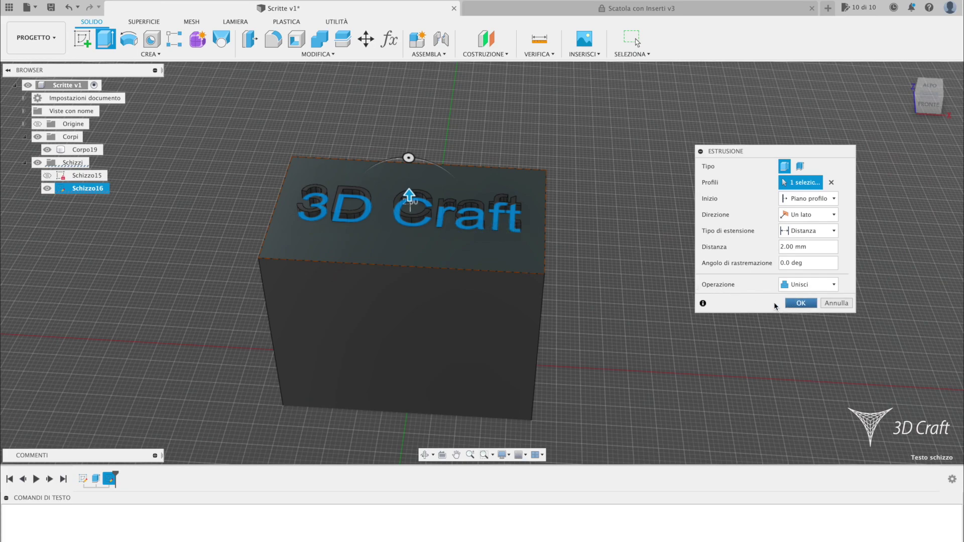
{"action": "key", "text": "Return"}
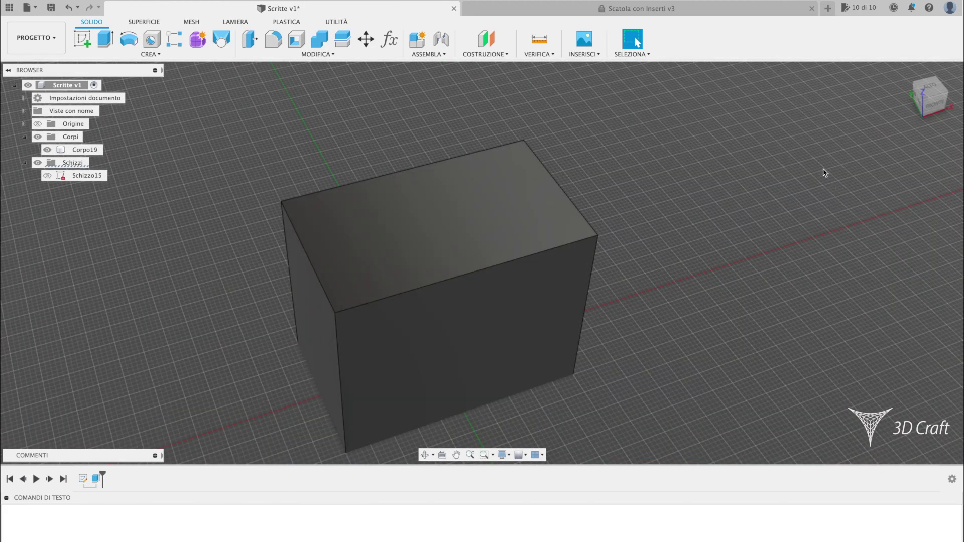
Step: Start a new sketch on the box's front face
{"action": "left_click", "coordinate": [463, 258]}
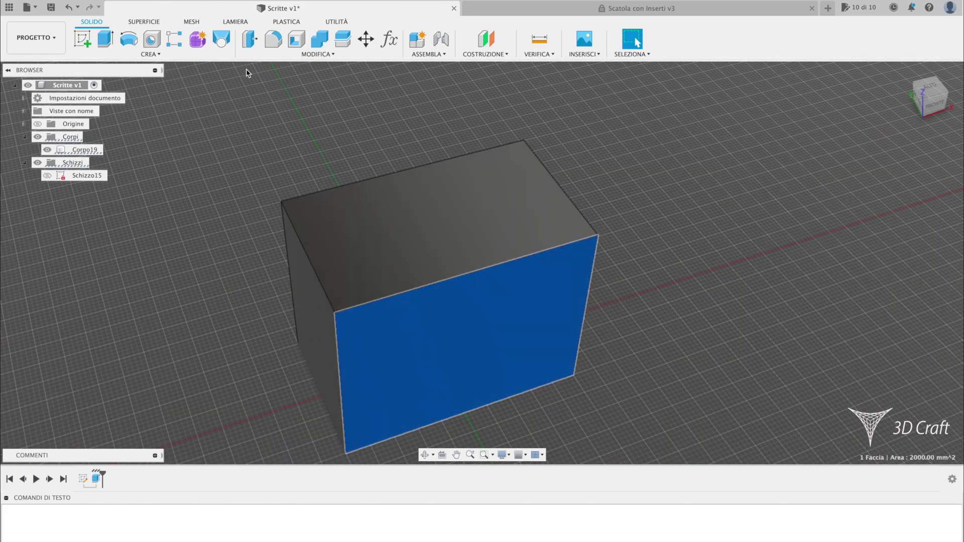
{"action": "left_click", "coordinate": [83, 38]}
{"action": "scroll", "coordinate": [510, 236], "scroll_direction": "up", "scroll_amount": 1}
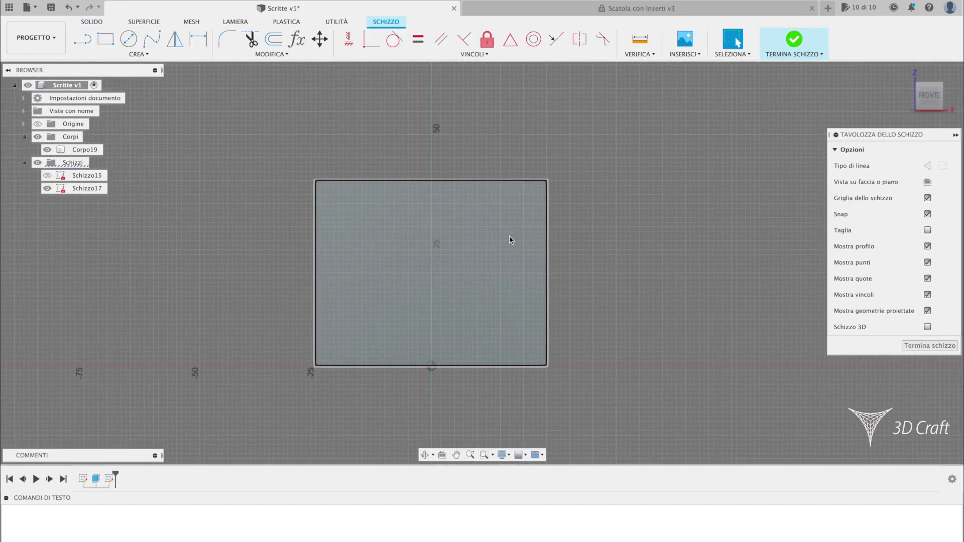
{"action": "scroll", "coordinate": [428, 239], "scroll_direction": "up", "scroll_amount": 2}
{"action": "scroll", "coordinate": [435, 254], "scroll_direction": "up", "scroll_amount": 2}
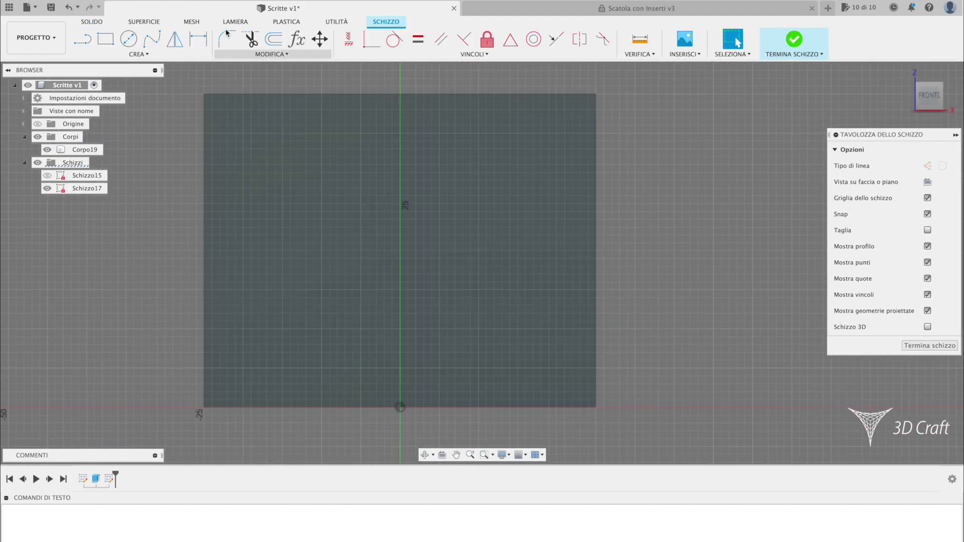
Step: Draw a five-point fit-point spline wave from left edge to right edge and finish the sketch
{"action": "left_click", "coordinate": [152, 39]}
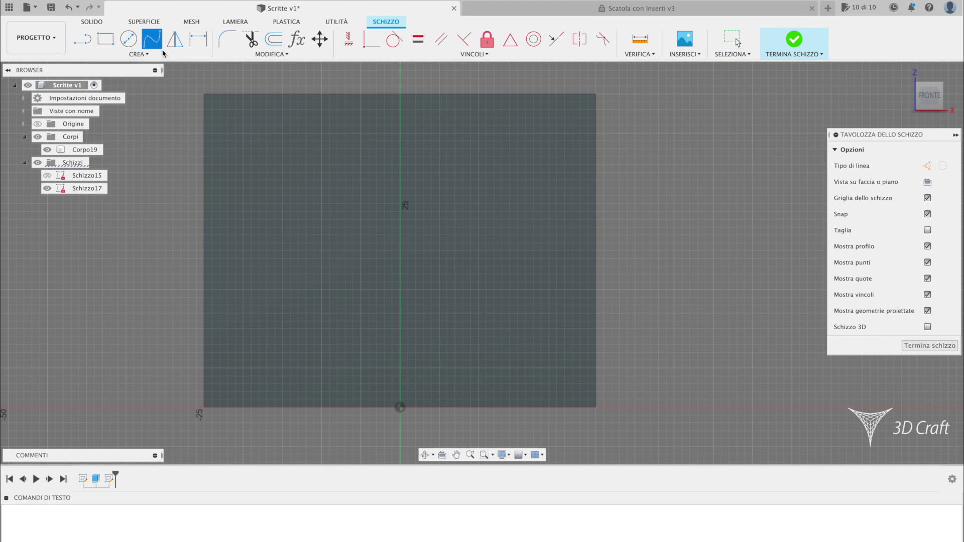
{"action": "left_click", "coordinate": [203, 188]}
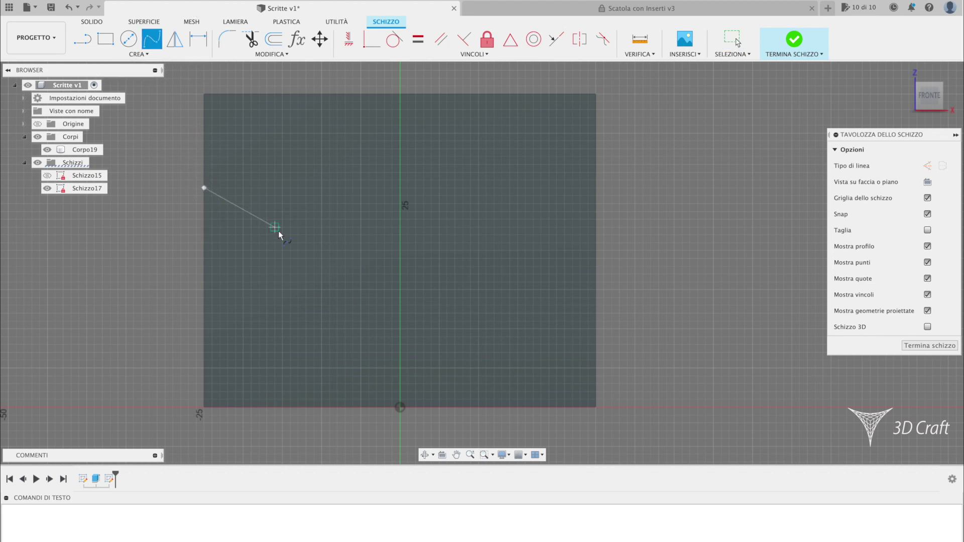
{"action": "left_click", "coordinate": [328, 250]}
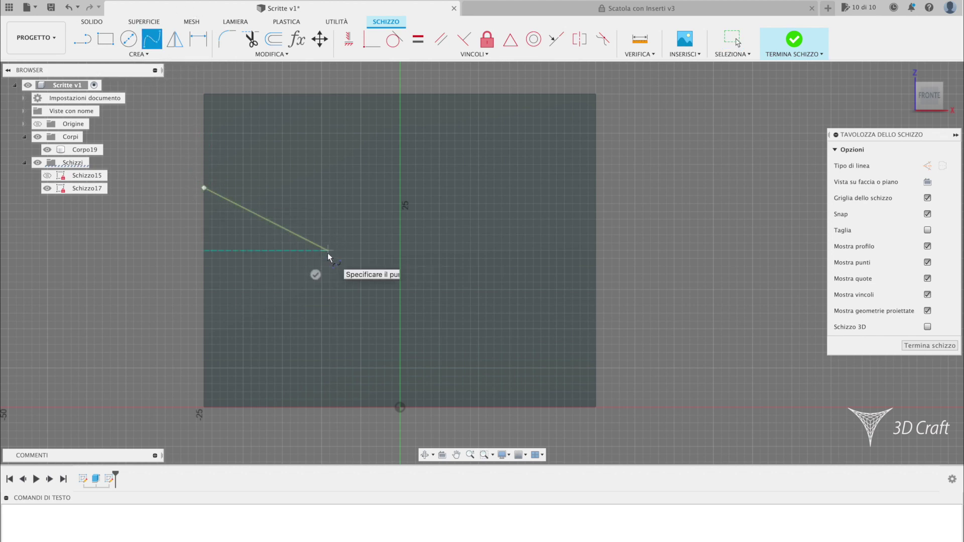
{"action": "left_click", "coordinate": [439, 204]}
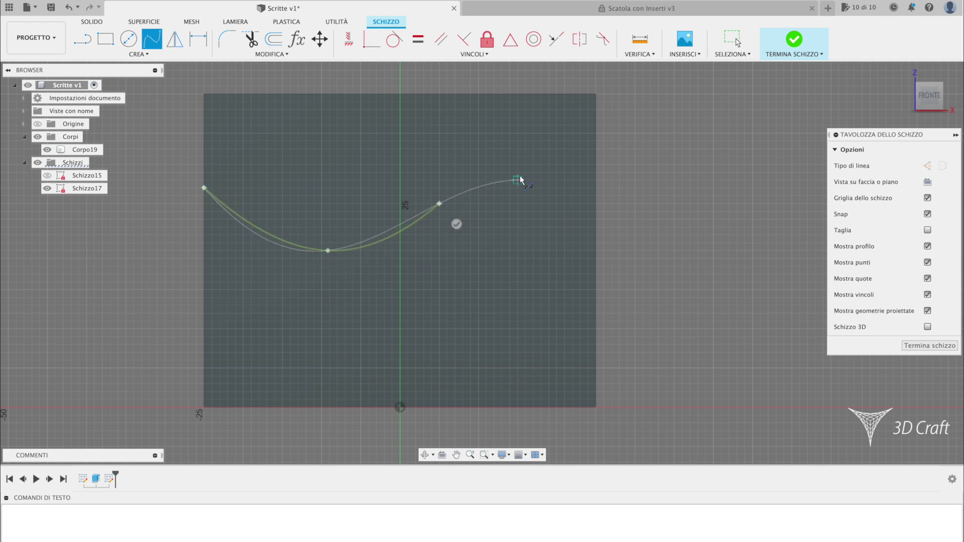
{"action": "left_click", "coordinate": [519, 180]}
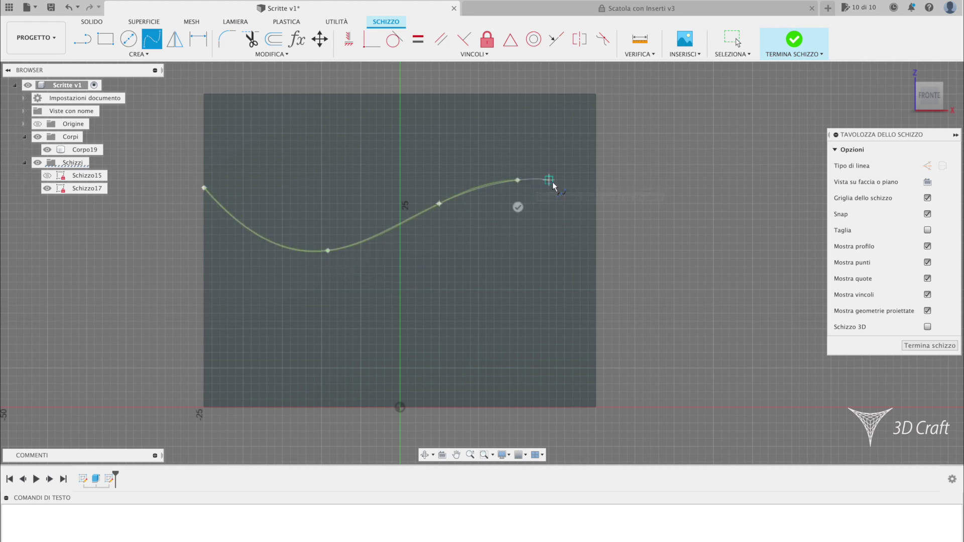
{"action": "left_click", "coordinate": [596, 188]}
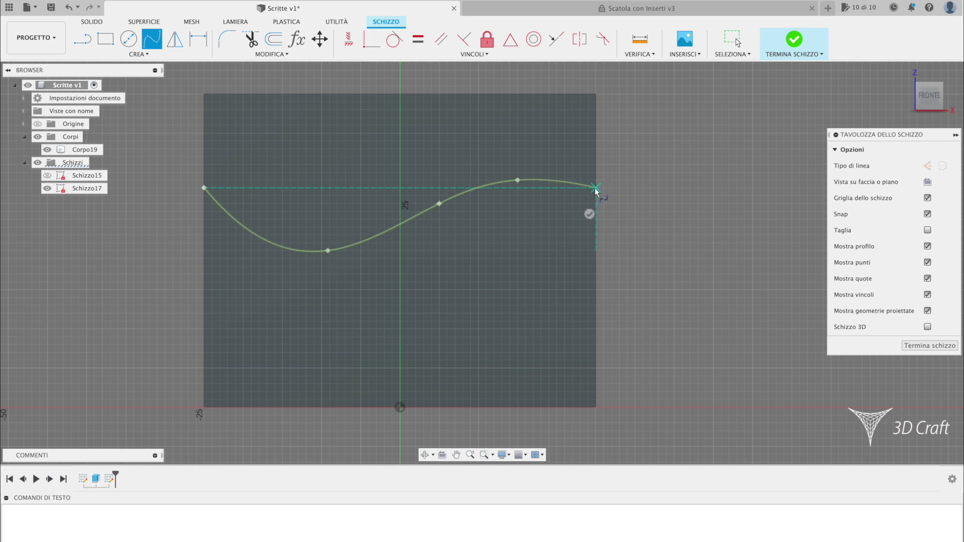
{"action": "left_click", "coordinate": [792, 40]}
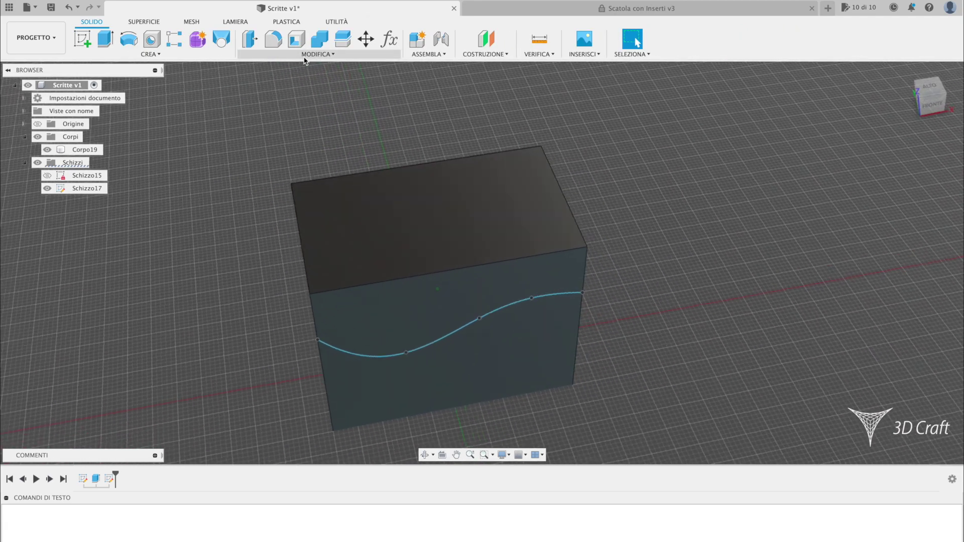
Step: Split Corpo19 with the wavy spline into Corpo19 and Corpo20, checking the lower body
{"action": "left_click", "coordinate": [305, 55]}
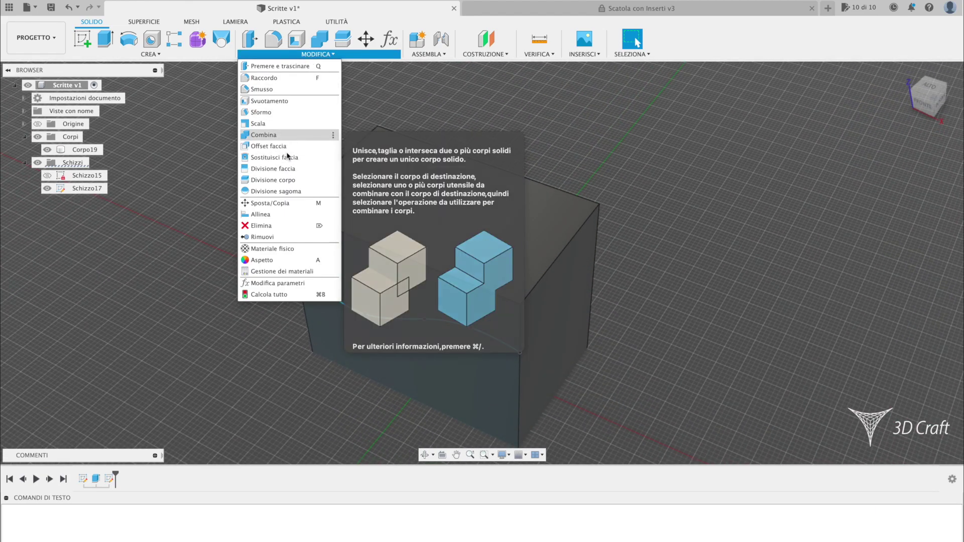
{"action": "left_click", "coordinate": [287, 180]}
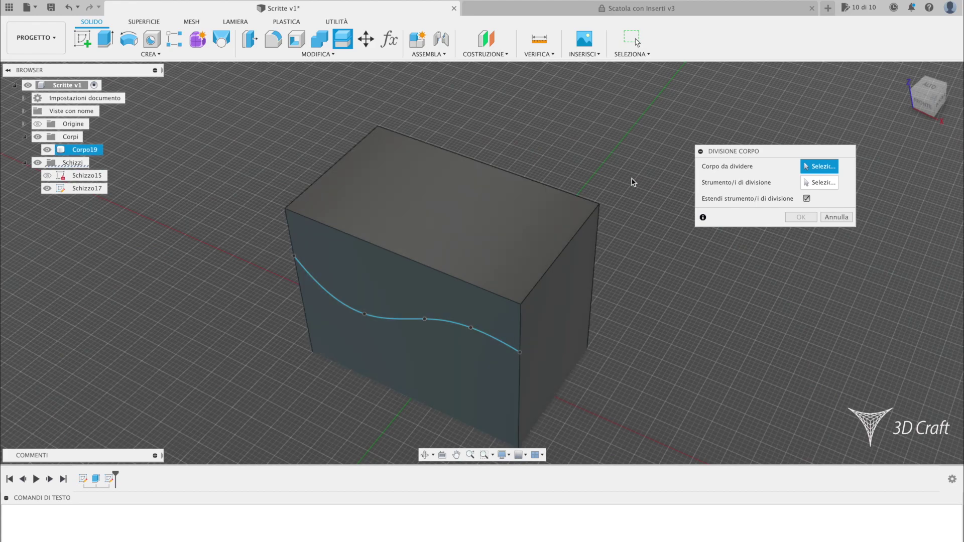
{"action": "left_click", "coordinate": [501, 228]}
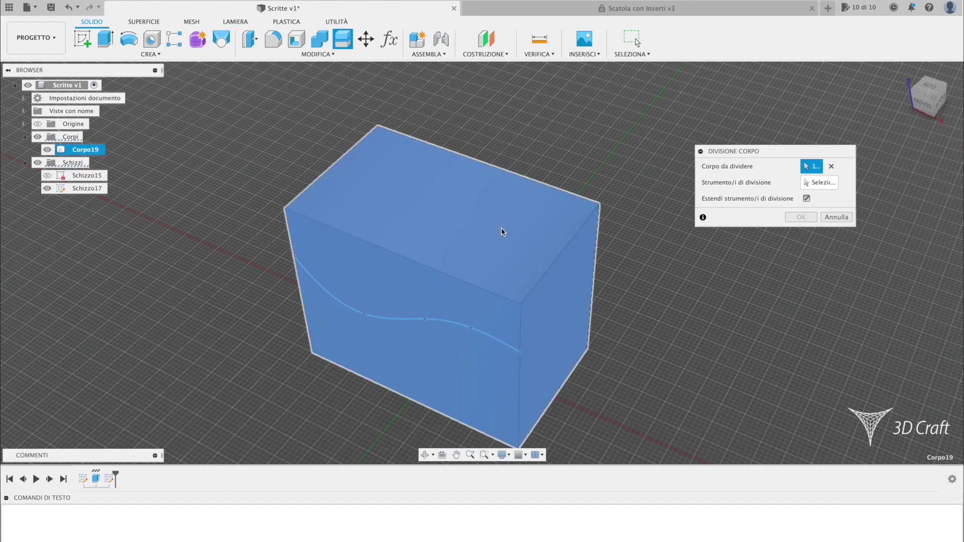
{"action": "left_click", "coordinate": [815, 184]}
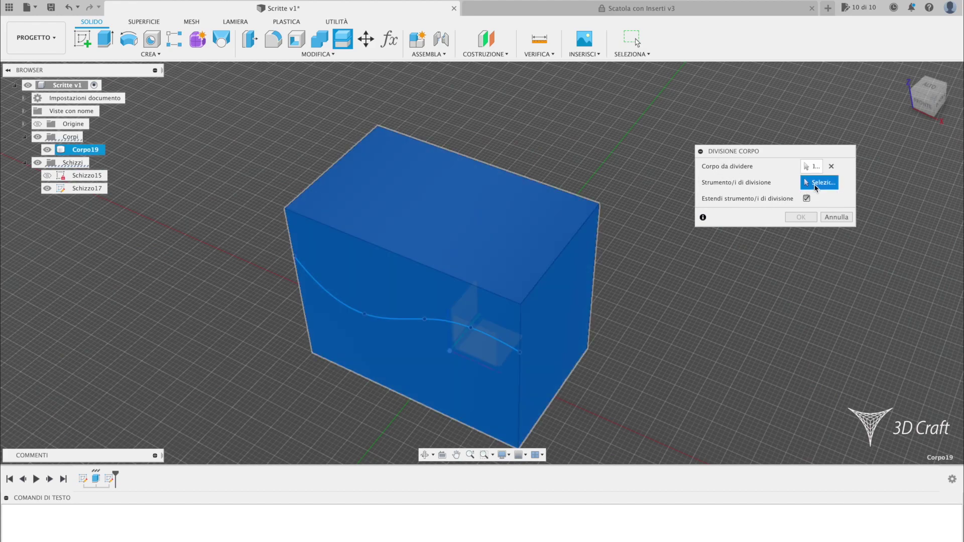
{"action": "left_click", "coordinate": [421, 322]}
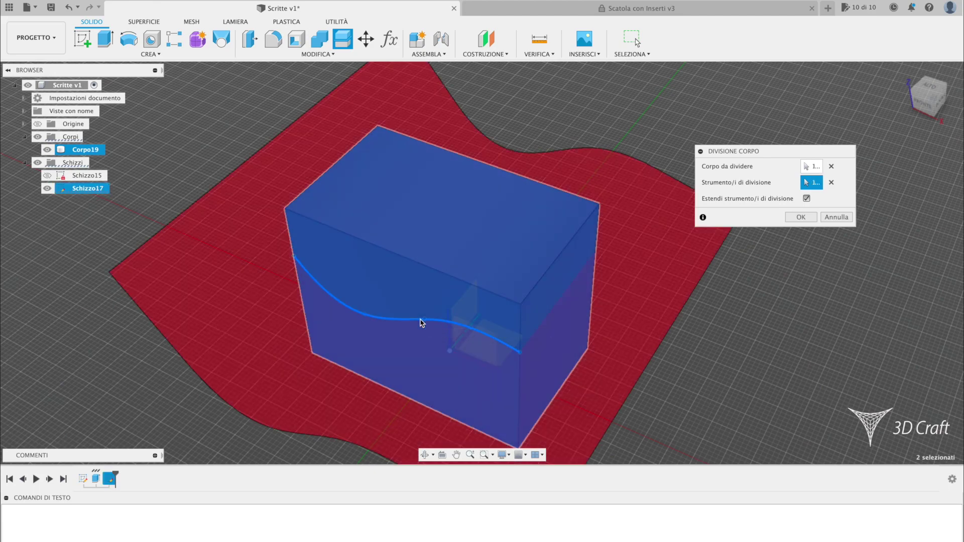
{"action": "left_click", "coordinate": [793, 218]}
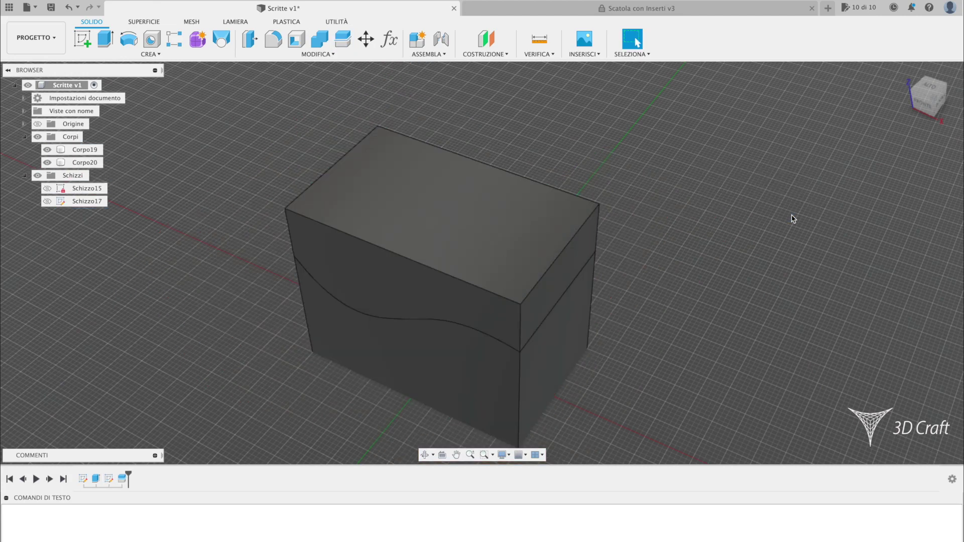
{"action": "left_click", "coordinate": [48, 162]}
Step: Hide the upper body and add an offset plane 33 mm from the bottom face
{"action": "left_click", "coordinate": [45, 151]}
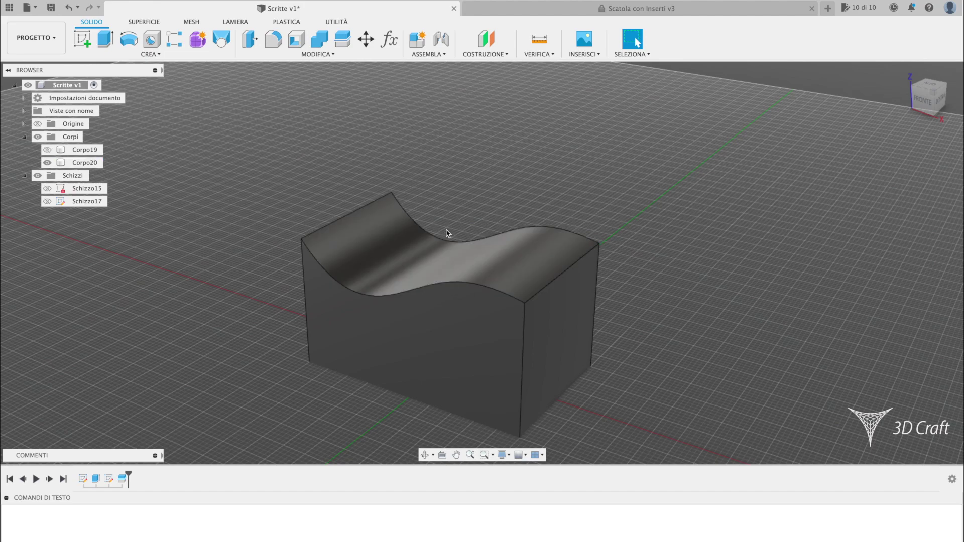
{"action": "mouse_move", "coordinate": [448, 230]}
{"action": "middle_mouse_down", "text": "shift"}
{"action": "mouse_move", "coordinate": [494, 205]}
{"action": "mouse_move", "coordinate": [407, 224]}
{"action": "middle_mouse_up", "text": "shift"}
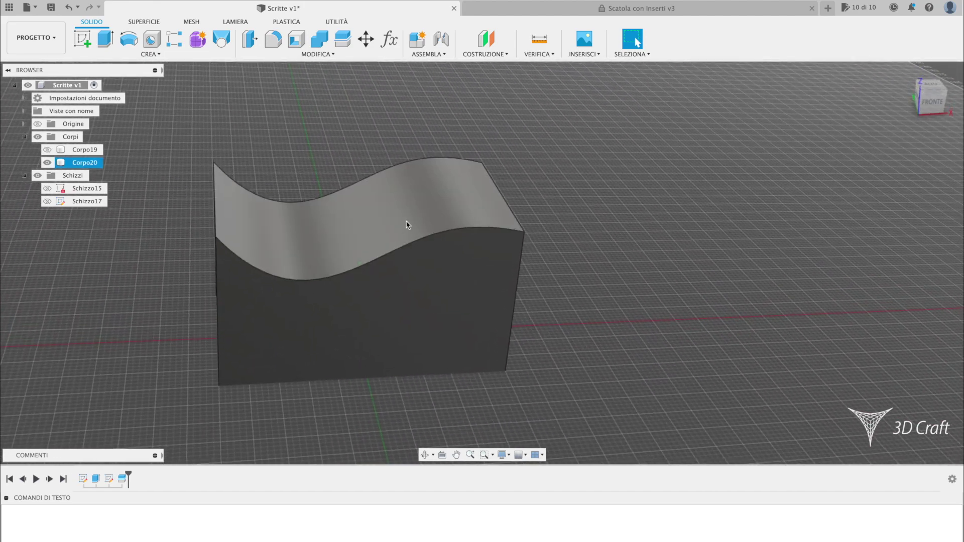
{"action": "left_click", "coordinate": [485, 43]}
{"action": "middle_click_drag", "start_coordinate": [492, 91], "coordinate": [422, 327], "text": "shift"}
{"action": "left_click", "coordinate": [423, 328]}
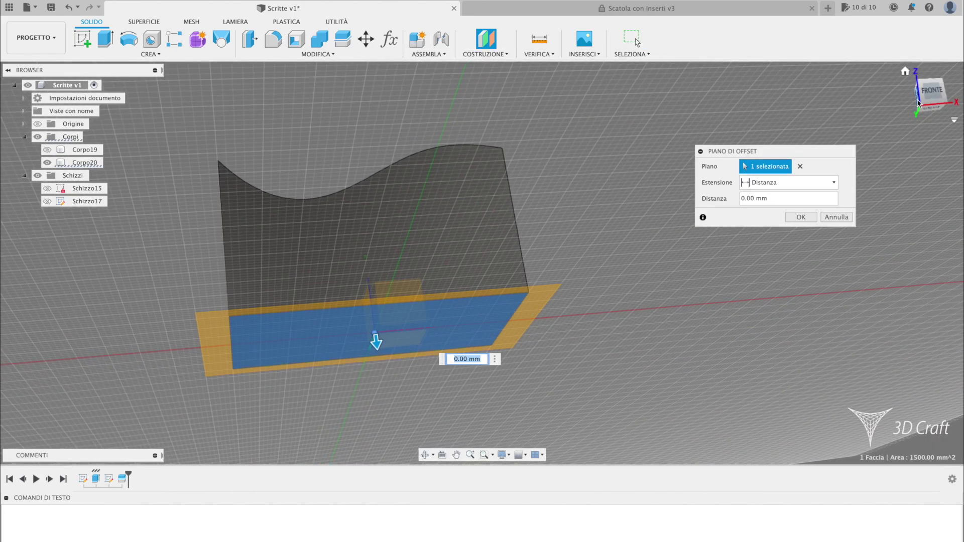
{"action": "left_click", "coordinate": [933, 94]}
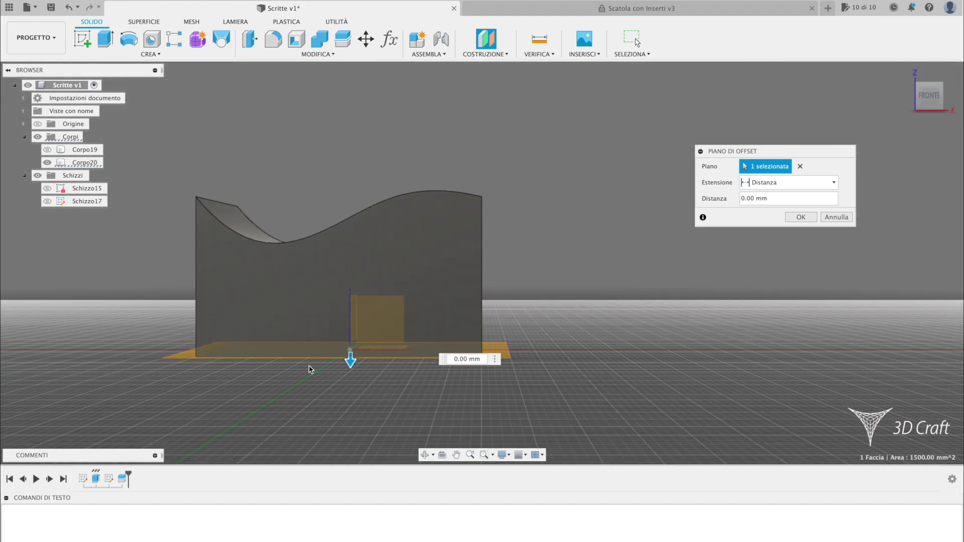
{"action": "left_click_drag", "start_coordinate": [347, 359], "coordinate": [330, 188]}
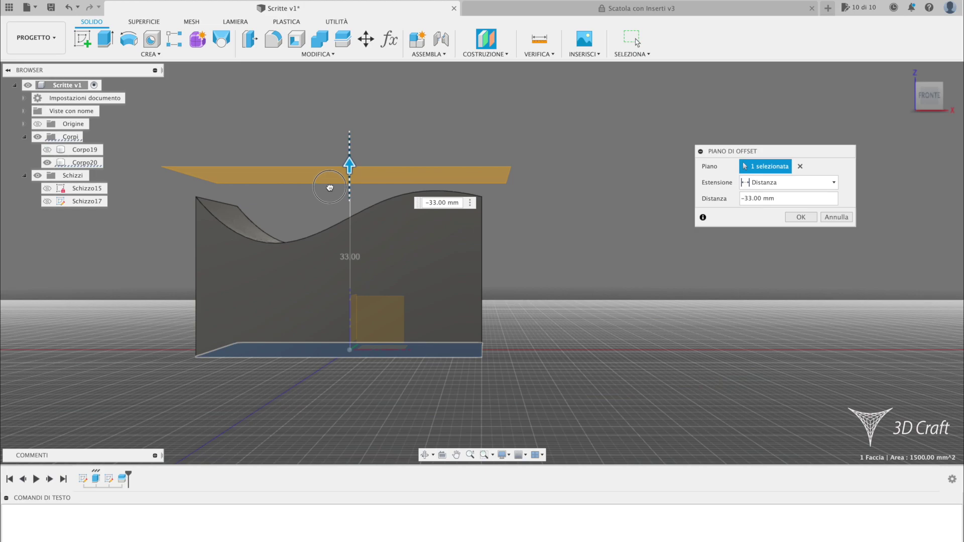
{"action": "left_click", "coordinate": [799, 219]}
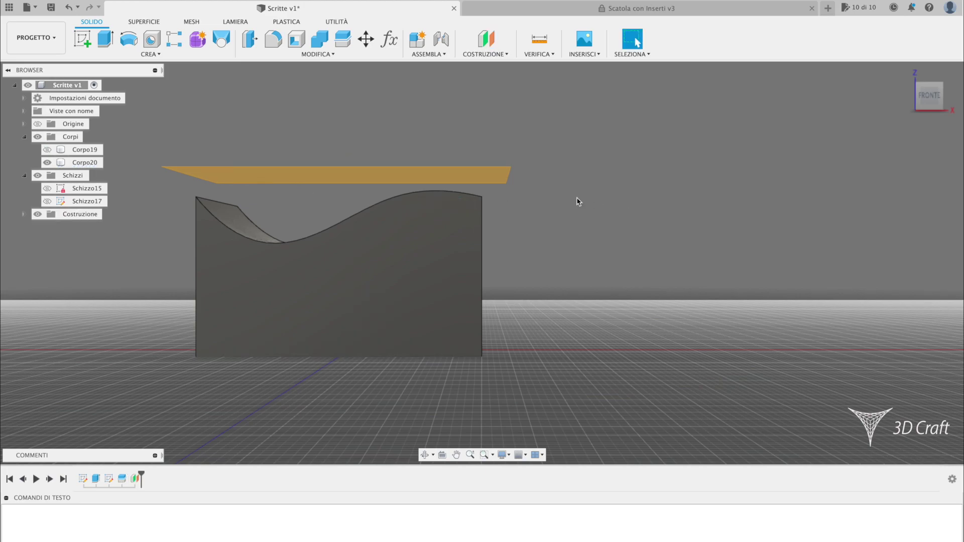
{"action": "mouse_move", "coordinate": [576, 202]}
{"action": "middle_mouse_down", "text": "shift"}
{"action": "mouse_move", "coordinate": [495, 205]}
{"action": "mouse_move", "coordinate": [328, 163]}
{"action": "middle_mouse_up", "text": "shift"}
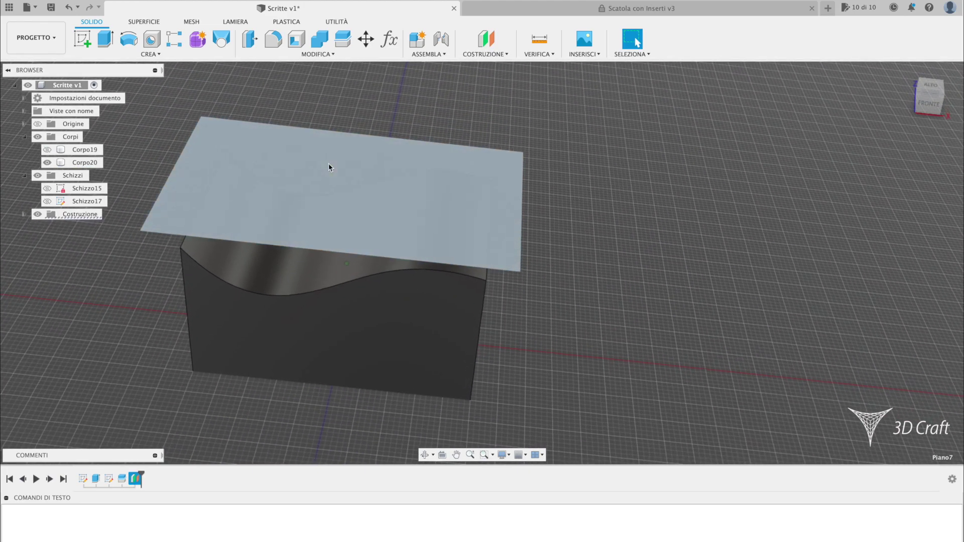
Step: Start a sketch on the construction plane and draw a text box over the face
{"action": "left_click", "coordinate": [328, 164]}
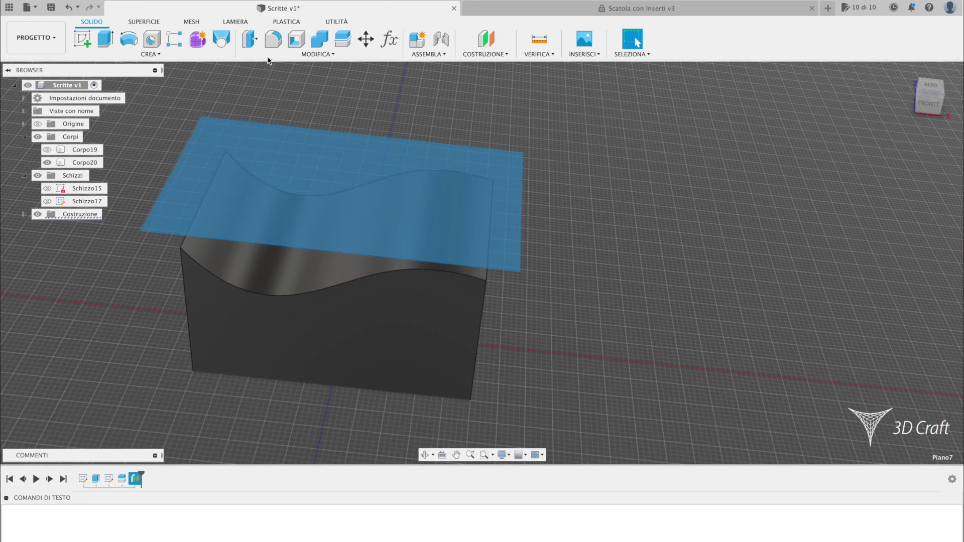
{"action": "left_click", "coordinate": [80, 39]}
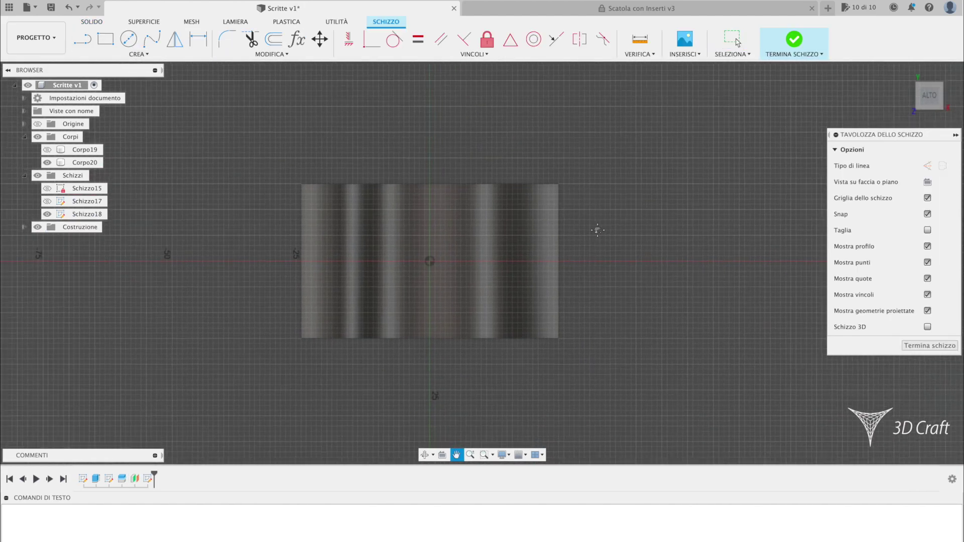
{"action": "left_click", "coordinate": [145, 55]}
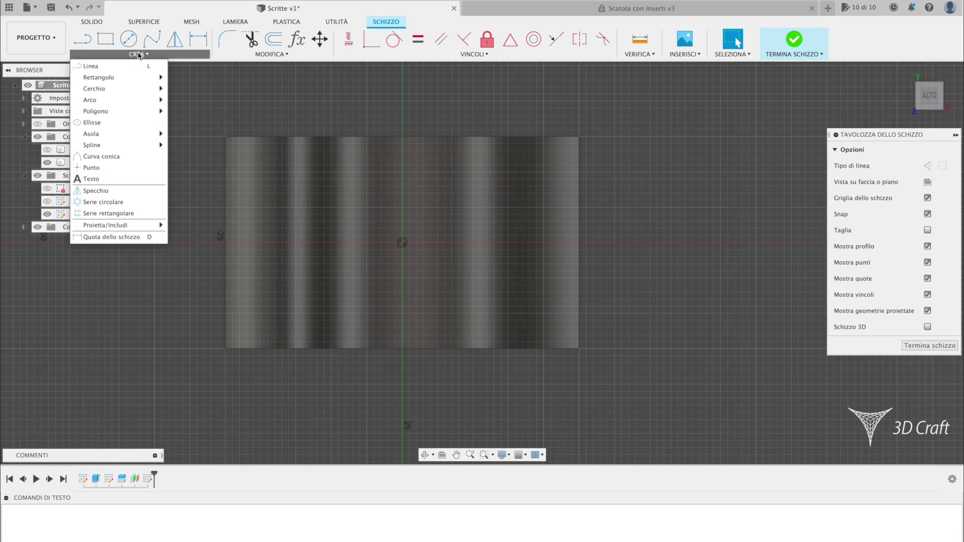
{"action": "left_click", "coordinate": [106, 180]}
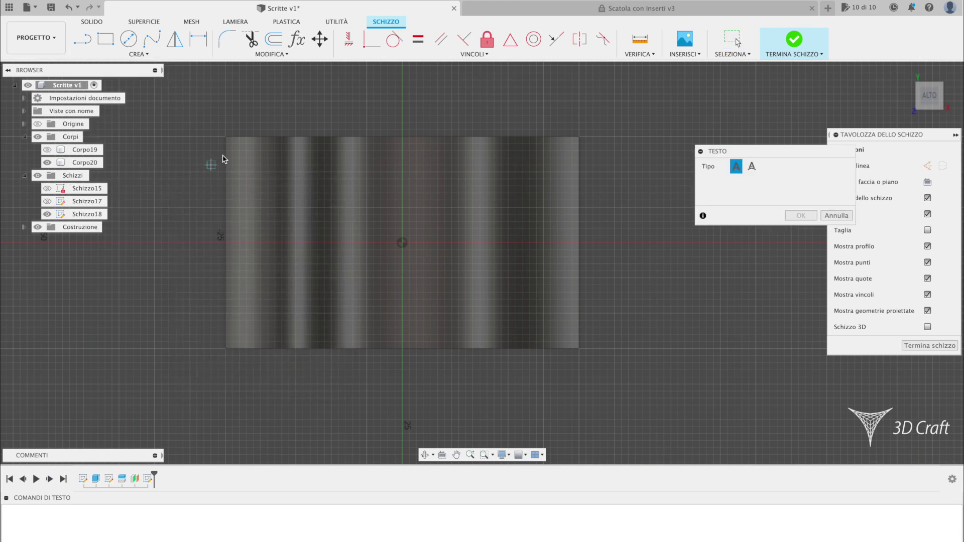
{"action": "left_click", "coordinate": [226, 137]}
{"action": "left_click", "coordinate": [579, 348]}
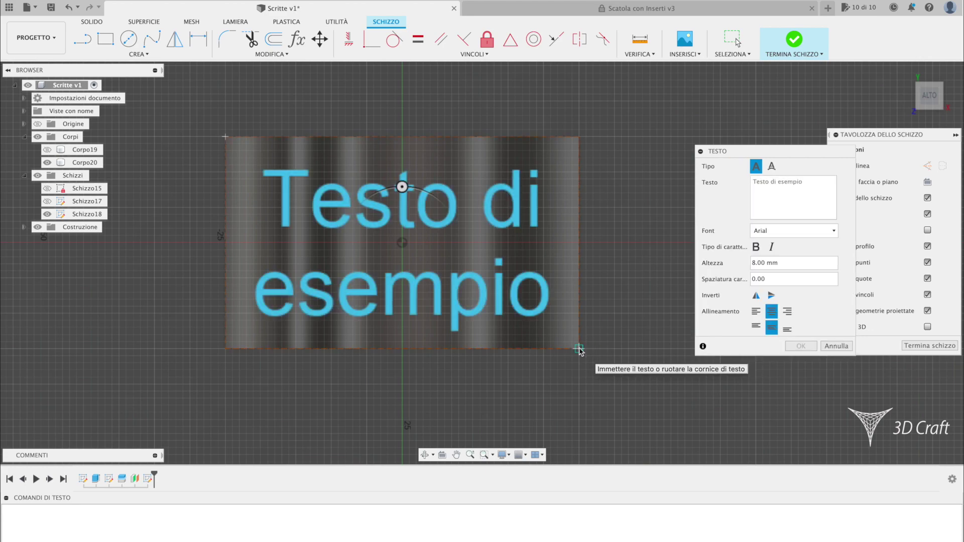
Step: Enter '3D Craft' with letter spacing 5 and confirm the text
{"action": "type", "text": "3"}
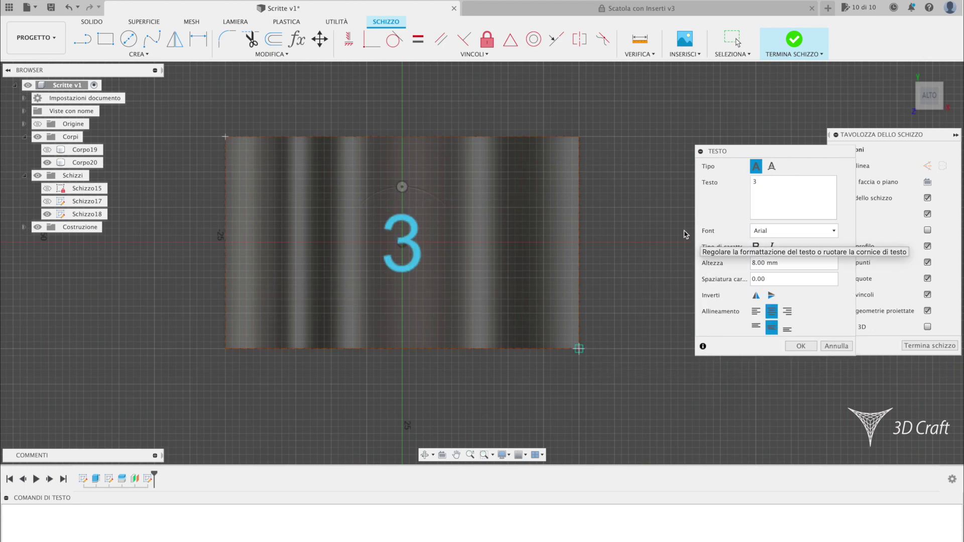
{"action": "type", "text": "D Craft"}
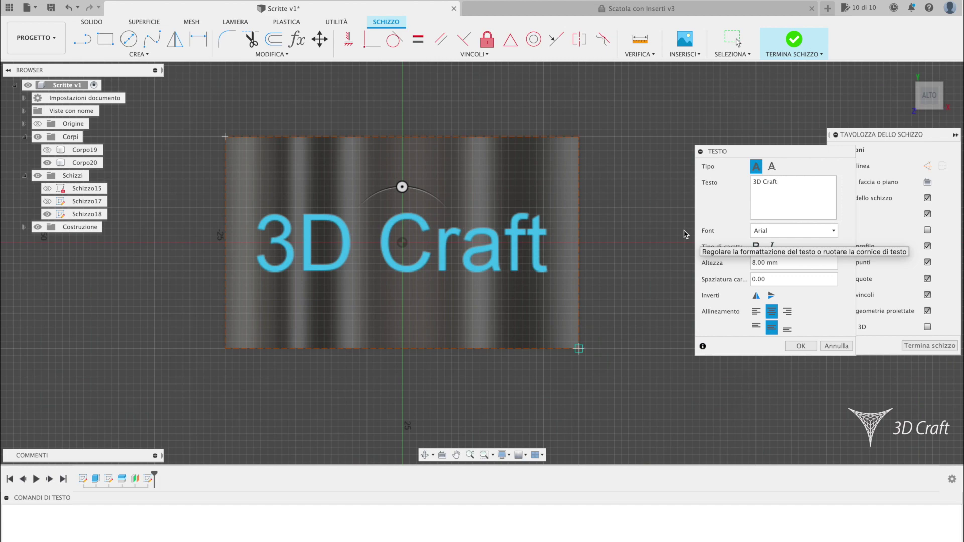
{"action": "left_click", "coordinate": [780, 279]}
{"action": "key", "text": "BackSpace"}
{"action": "type", "text": "5"}
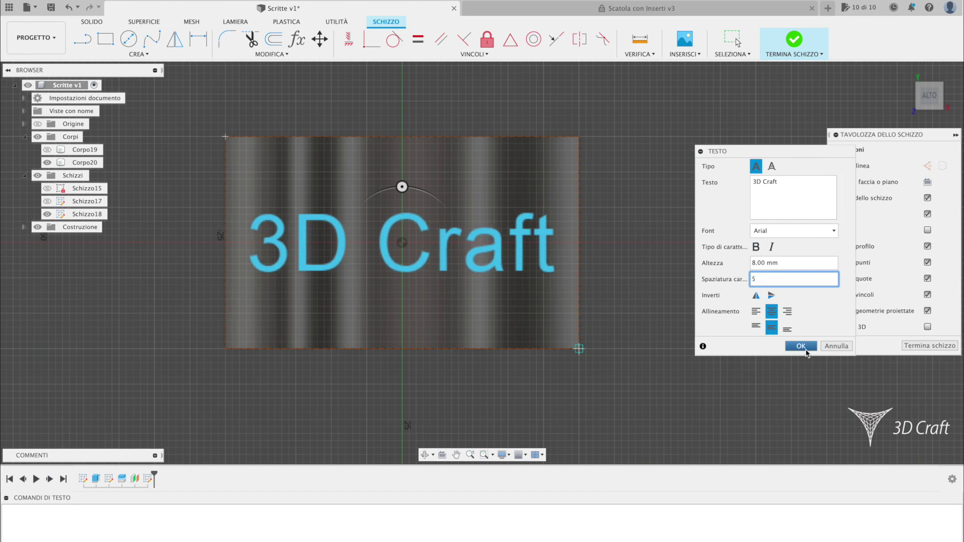
{"action": "left_click", "coordinate": [805, 351]}
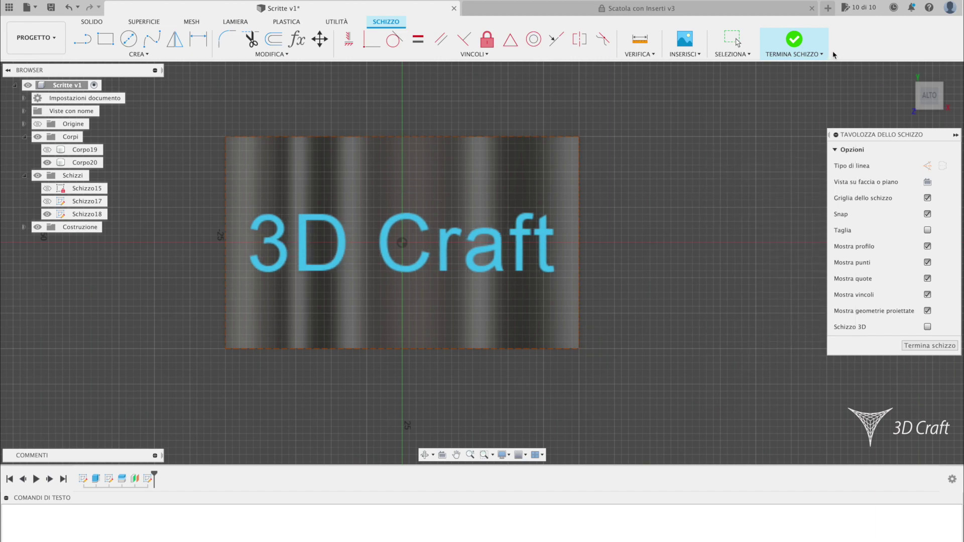
Step: Extrude the 3D Craft text 23 mm downward as New Body letters Corpo21–Corpo27
{"action": "left_click", "coordinate": [791, 45]}
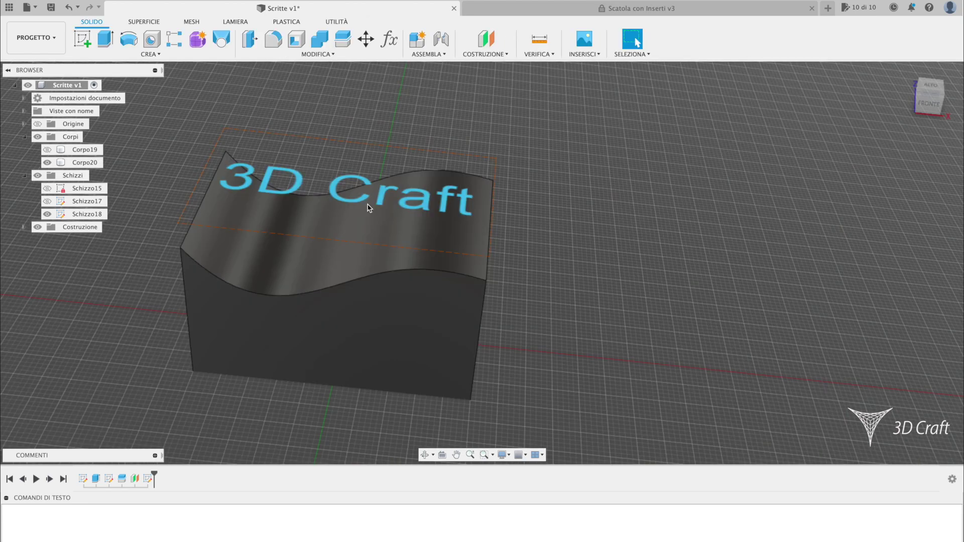
{"action": "left_click", "coordinate": [298, 188]}
{"action": "scroll", "coordinate": [298, 188], "scroll_direction": "up", "scroll_amount": 5}
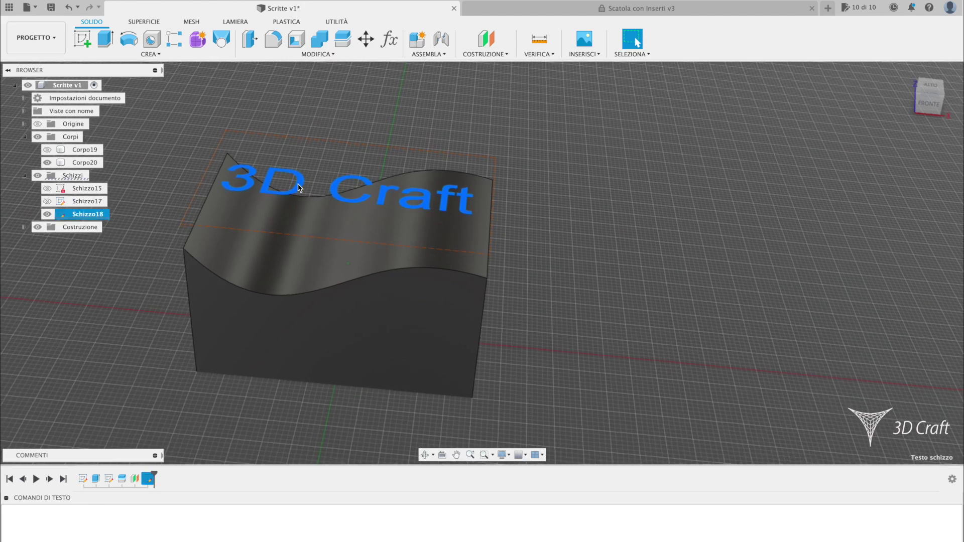
{"action": "scroll", "coordinate": [298, 188], "scroll_direction": "down", "scroll_amount": 3}
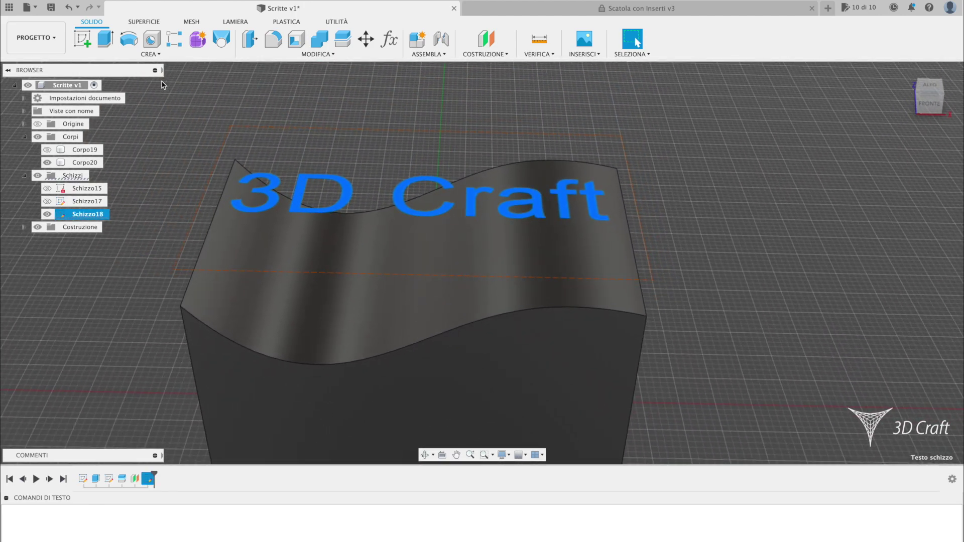
{"action": "left_click", "coordinate": [99, 40]}
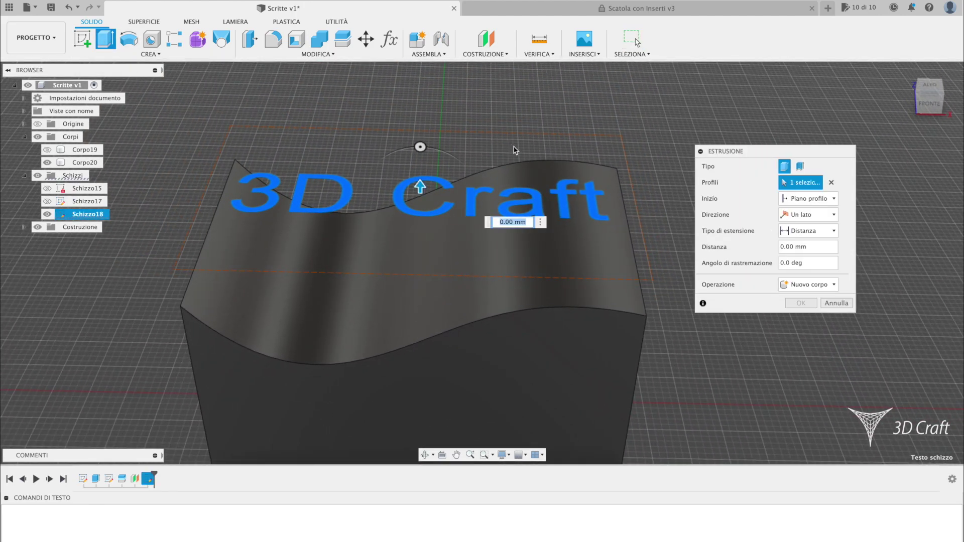
{"action": "mouse_move", "coordinate": [422, 190]}
{"action": "left_mouse_down"}
{"action": "mouse_move", "coordinate": [404, 339]}
{"action": "mouse_move", "coordinate": [386, 271]}
{"action": "left_mouse_up"}
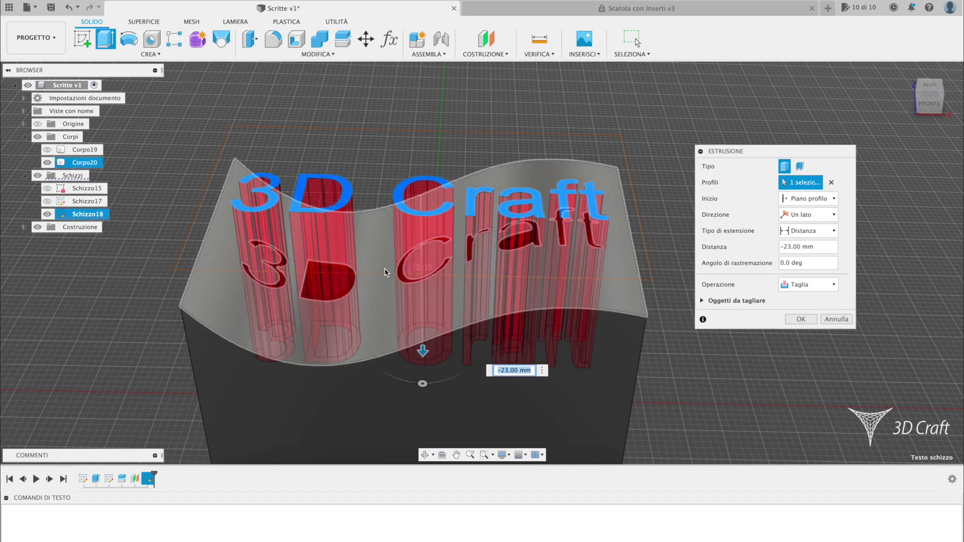
{"action": "scroll", "coordinate": [391, 274], "scroll_direction": "up", "scroll_amount": 3}
{"action": "scroll", "coordinate": [566, 209], "scroll_direction": "up", "scroll_amount": 2}
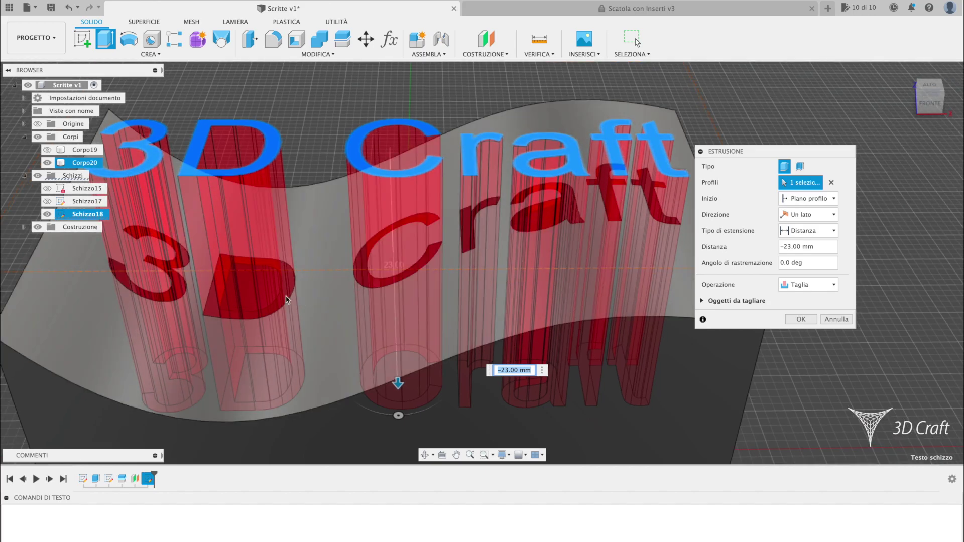
{"action": "left_click", "coordinate": [834, 285]}
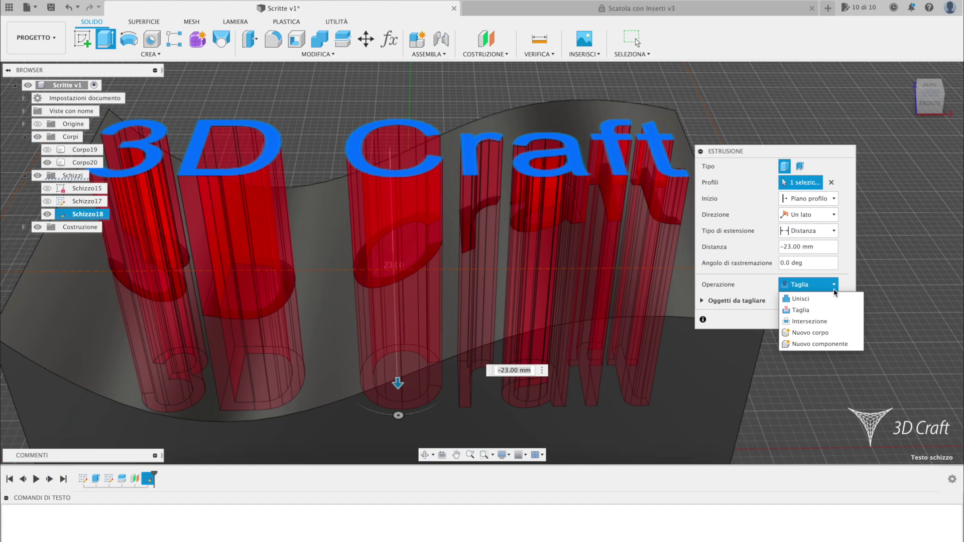
{"action": "left_click", "coordinate": [810, 333]}
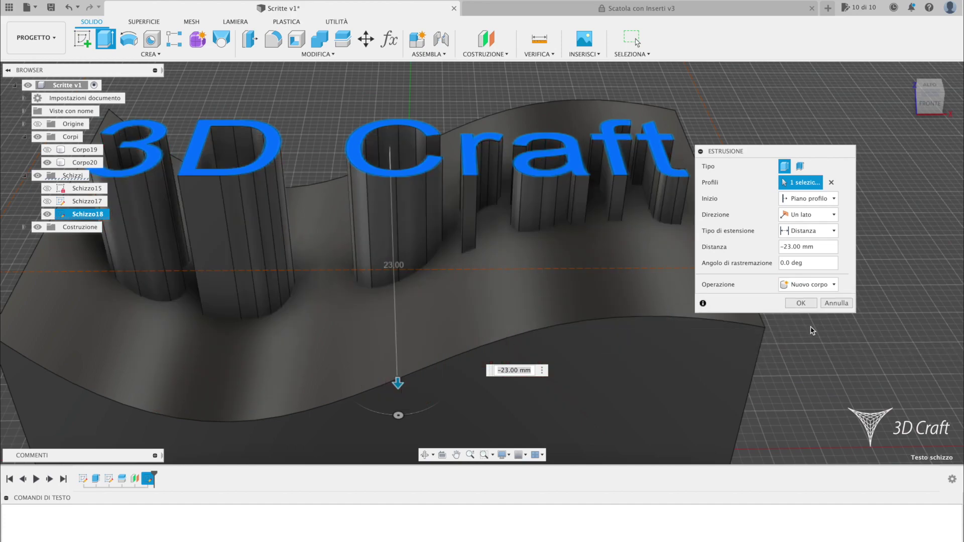
{"action": "left_click", "coordinate": [801, 303]}
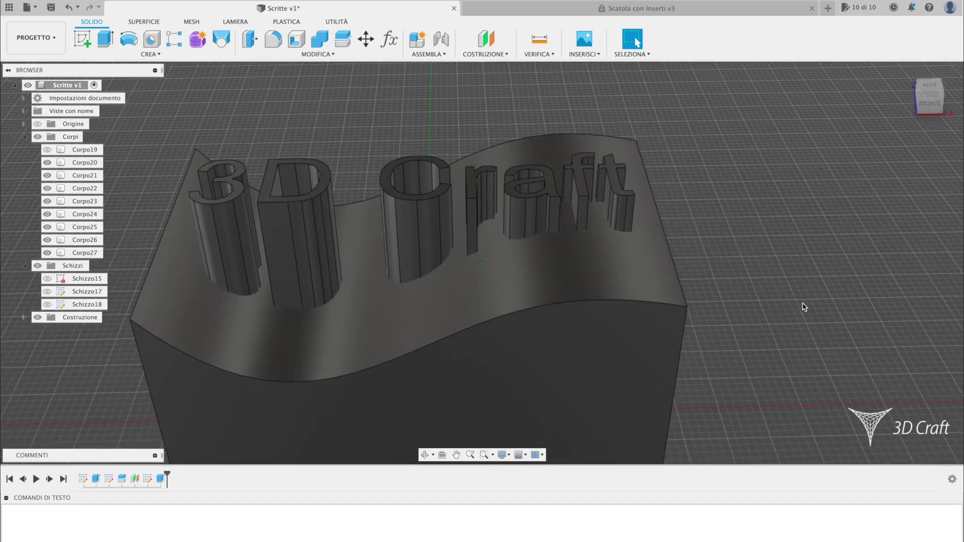
Step: Split the wavy top face using letter bodies Corpo21–27 as splitting tools
{"action": "left_click", "coordinate": [307, 54]}
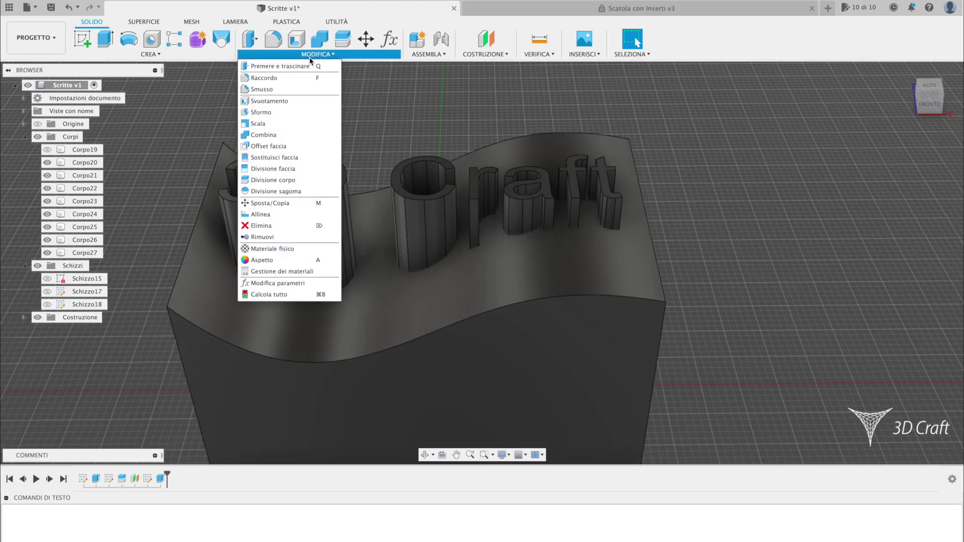
{"action": "left_click", "coordinate": [286, 171]}
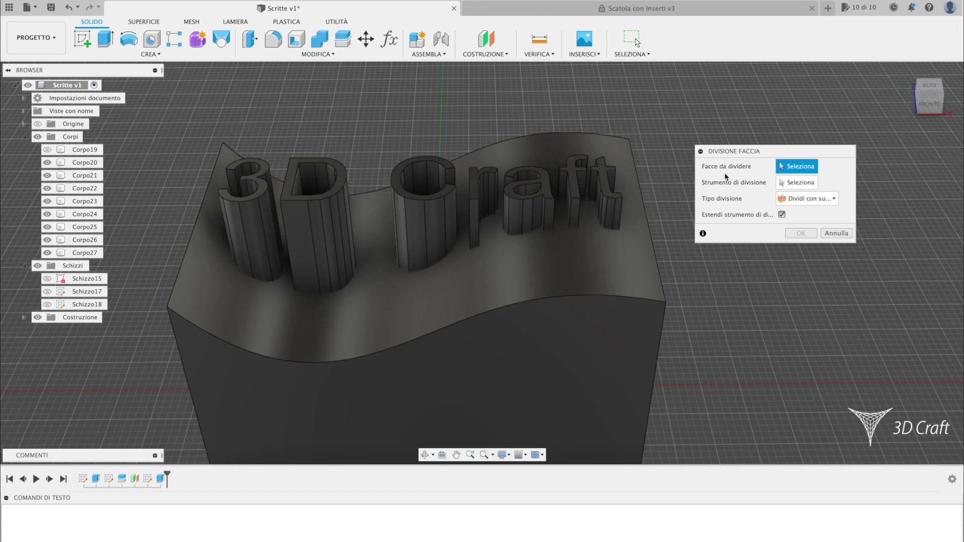
{"action": "left_click", "coordinate": [606, 266]}
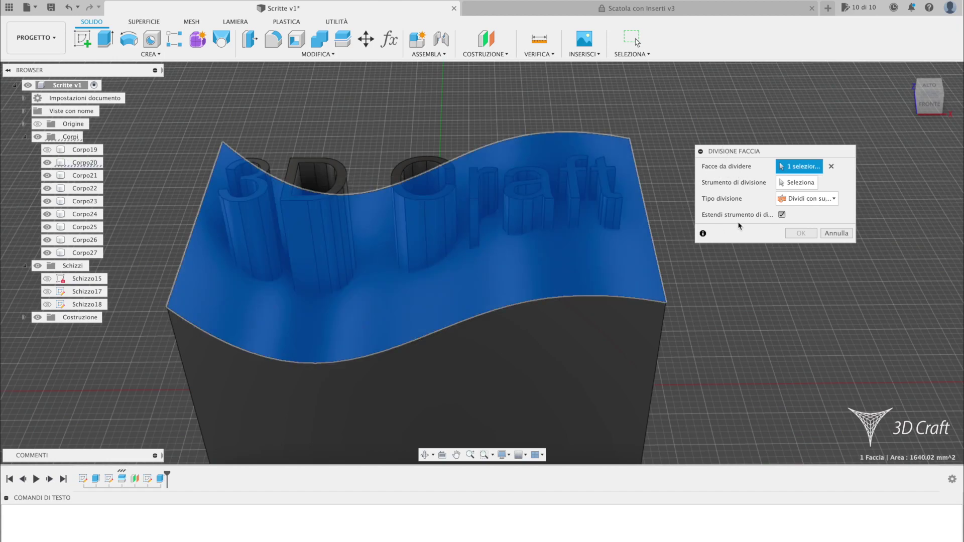
{"action": "left_click", "coordinate": [830, 199]}
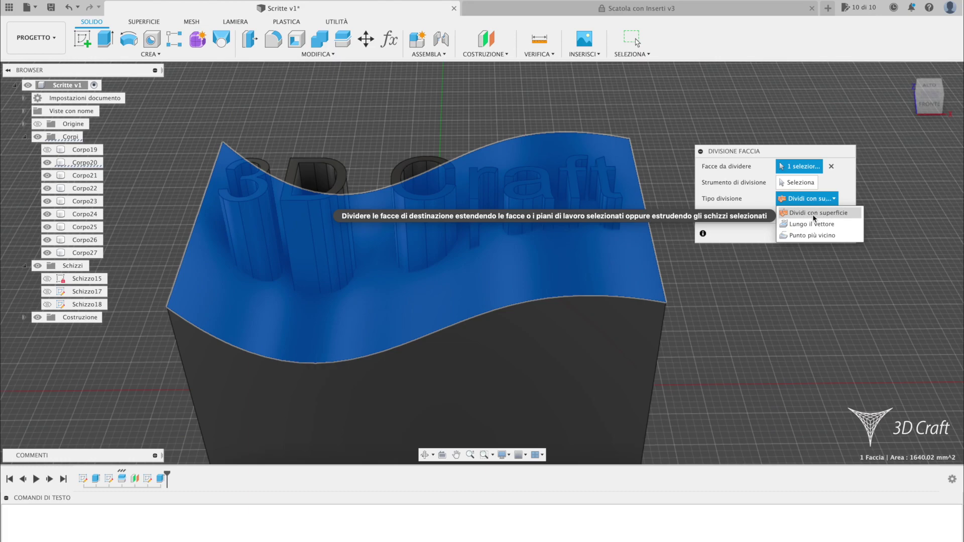
{"action": "left_click", "coordinate": [819, 213]}
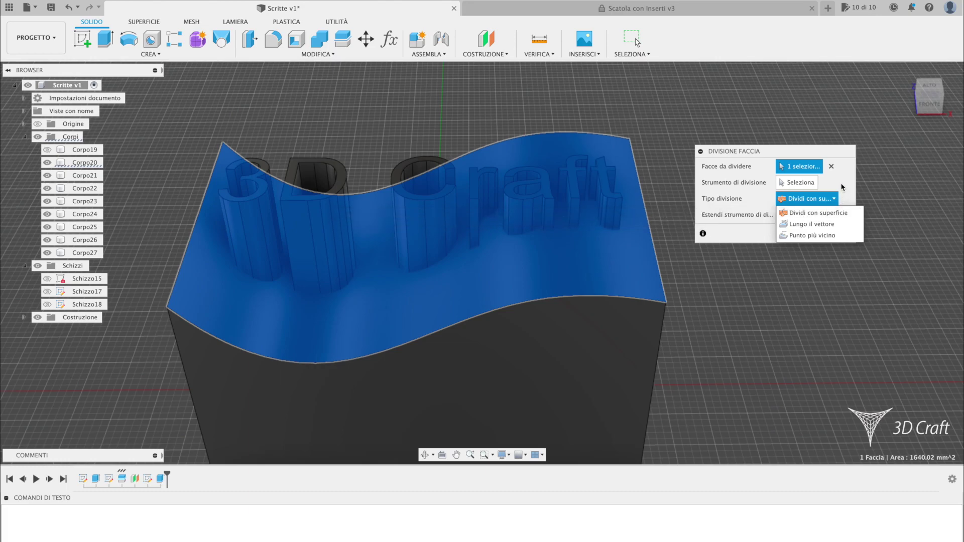
{"action": "left_click", "coordinate": [805, 183]}
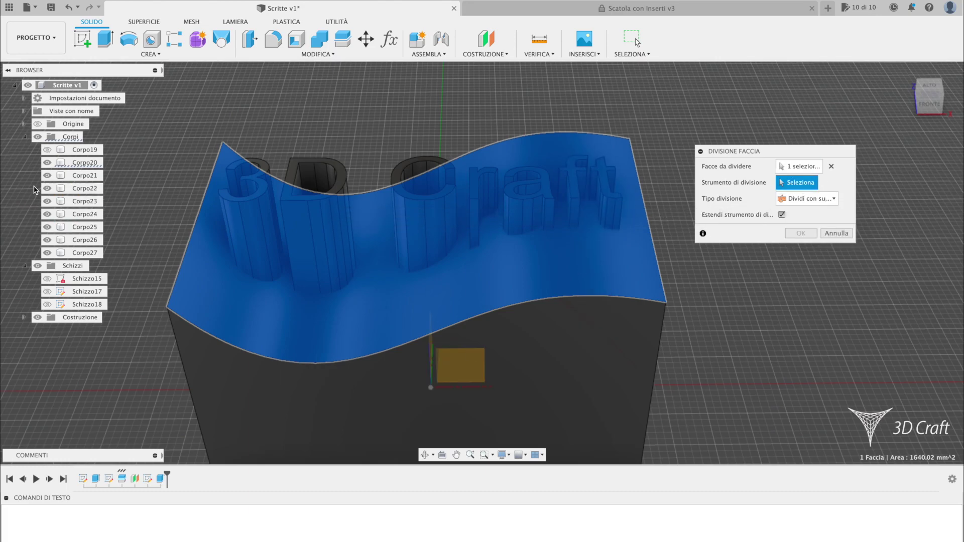
{"action": "left_click", "coordinate": [66, 176]}
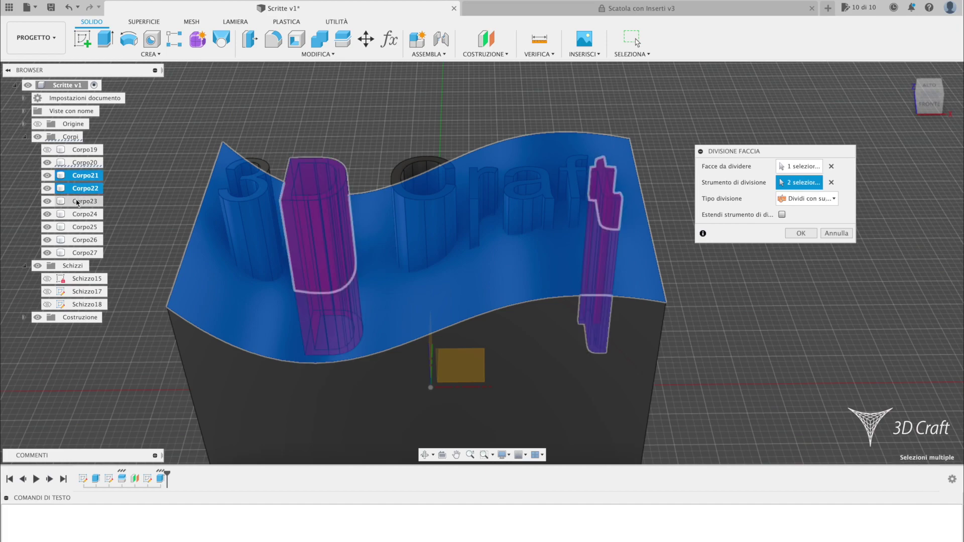
{"action": "left_click", "coordinate": [78, 201]}
{"action": "left_click", "coordinate": [81, 226]}
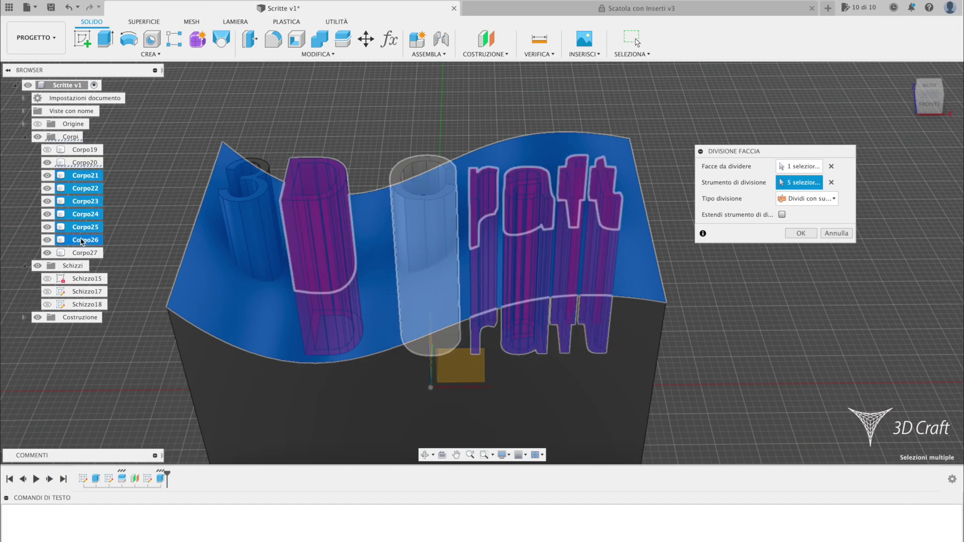
{"action": "left_click", "coordinate": [81, 254]}
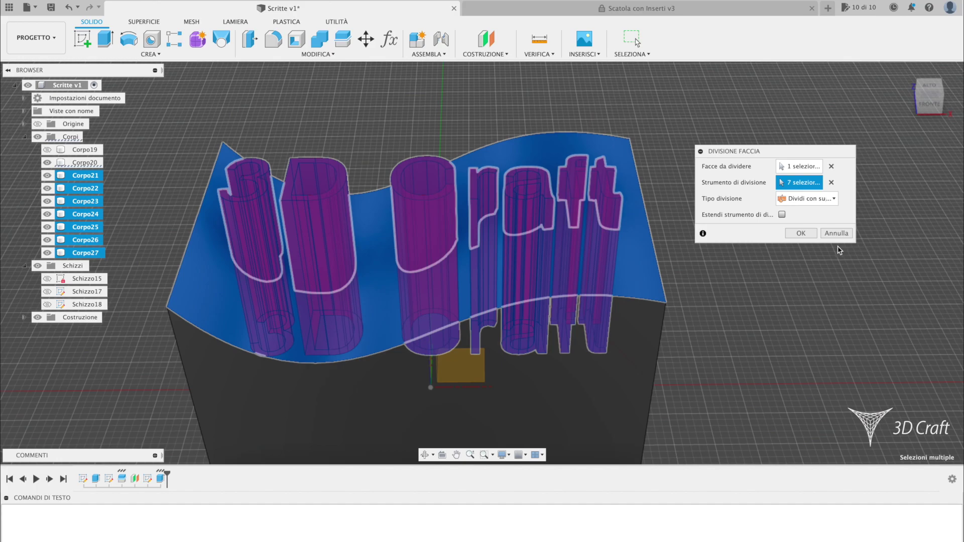
{"action": "left_click", "coordinate": [802, 233]}
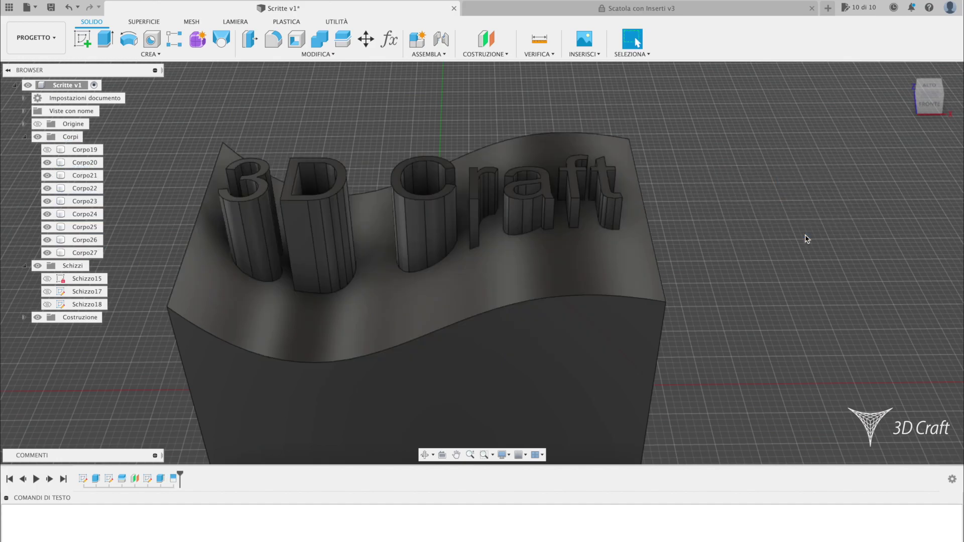
Step: Hide the seven letter bodies and view the outlined top face at an angle
{"action": "left_click", "coordinate": [47, 253]}
{"action": "left_click", "coordinate": [47, 227]}
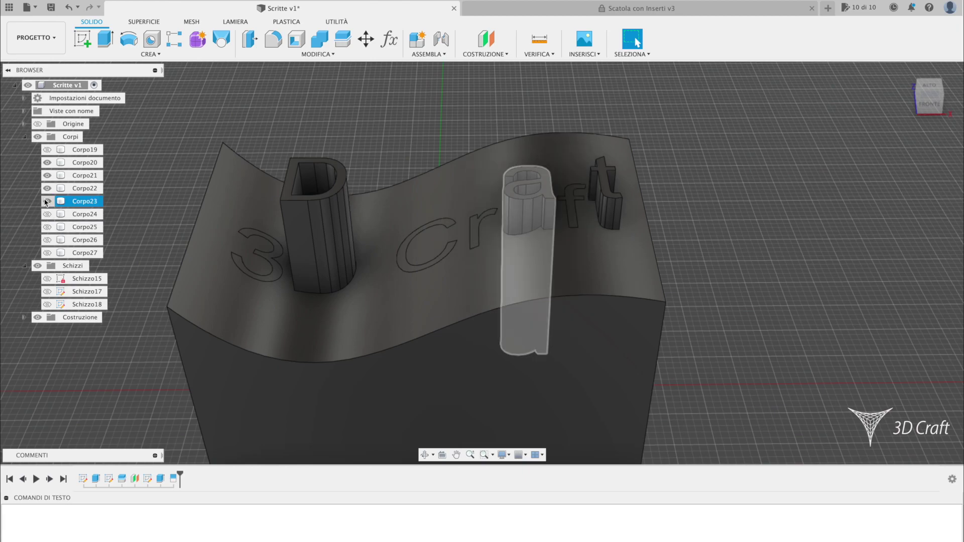
{"action": "left_click", "coordinate": [47, 201]}
{"action": "left_click", "coordinate": [47, 175]}
{"action": "left_click", "coordinate": [84, 162]}
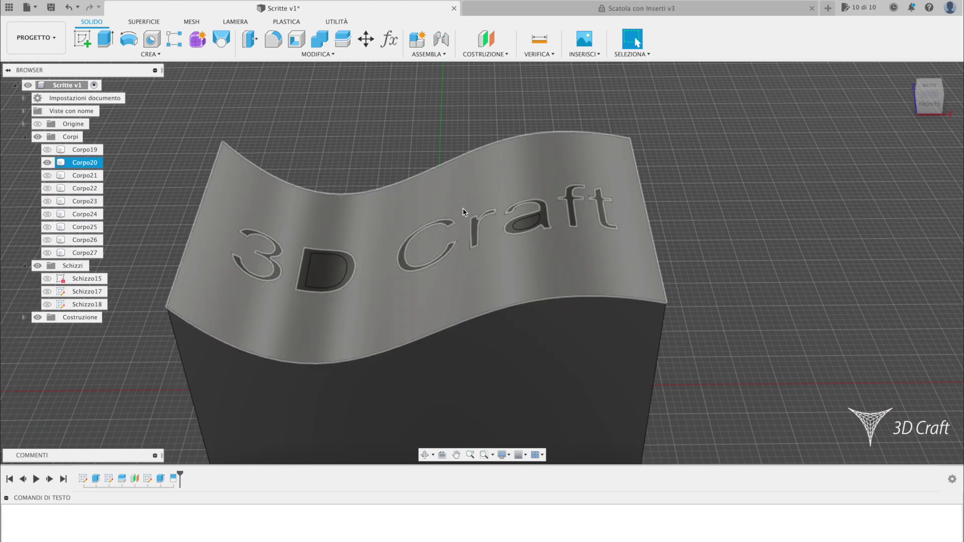
{"action": "scroll", "coordinate": [465, 211], "scroll_direction": "up", "scroll_amount": 3}
{"action": "left_click", "coordinate": [944, 216]}
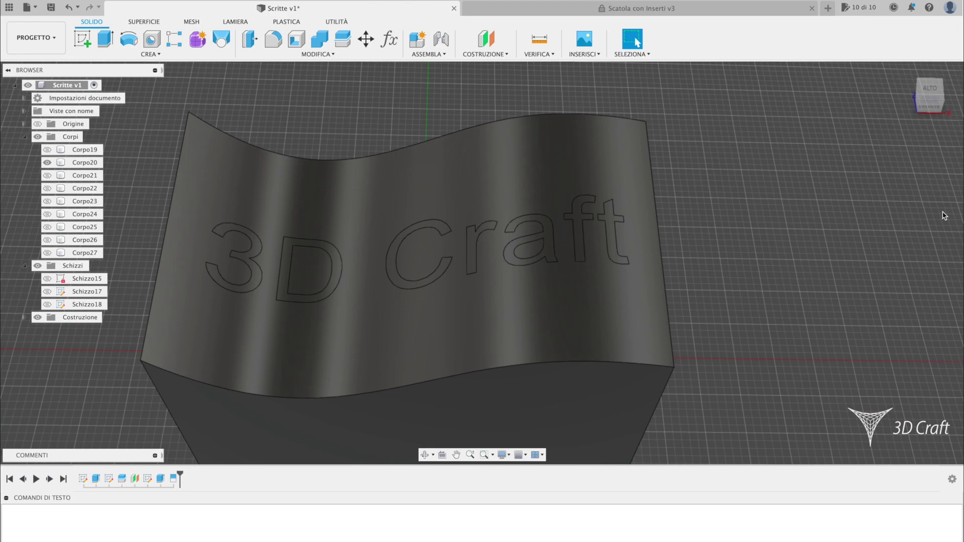
{"action": "scroll", "coordinate": [819, 209], "scroll_direction": "down", "scroll_amount": 3}
{"action": "middle_click_drag", "start_coordinate": [820, 209], "coordinate": [820, 211], "text": "shift"}
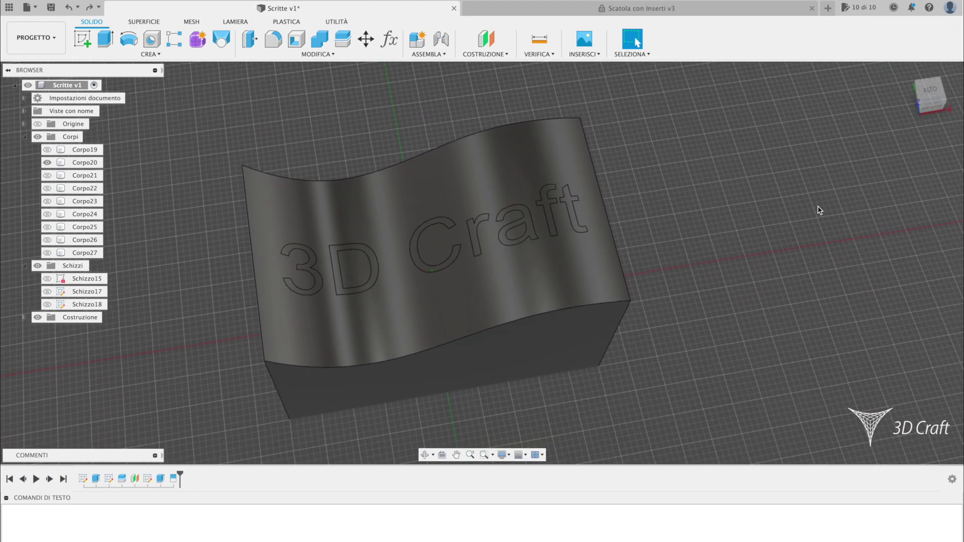
Step: Press Pull the seven 3D Craft letter faces (3, D, C, r, a, f, t) out 1.5 mm
{"action": "left_click", "coordinate": [241, 40]}
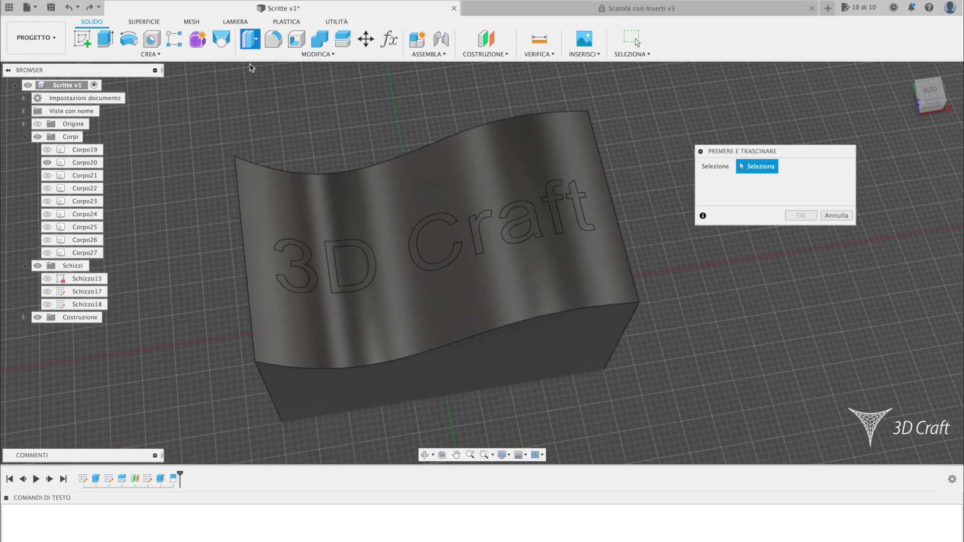
{"action": "left_click", "coordinate": [310, 273]}
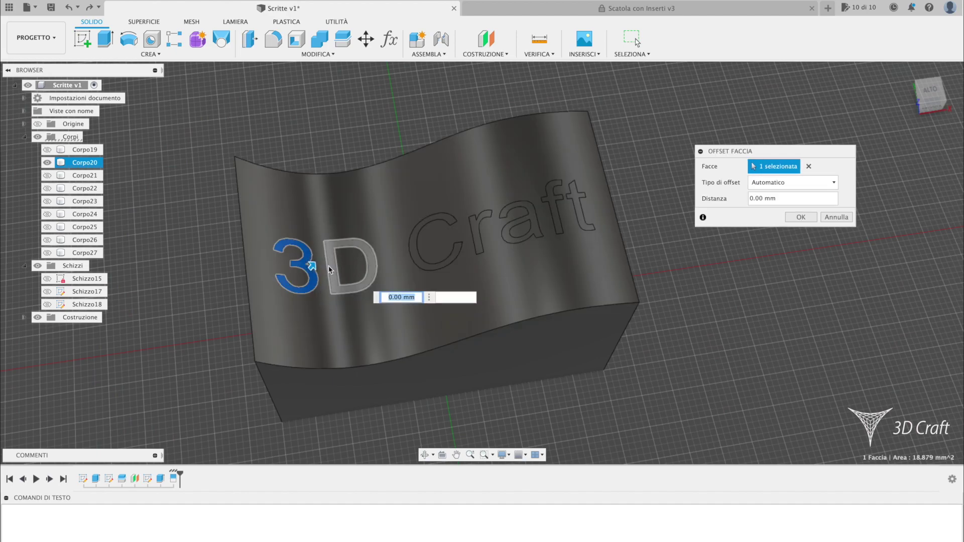
{"action": "left_click", "coordinate": [330, 266]}
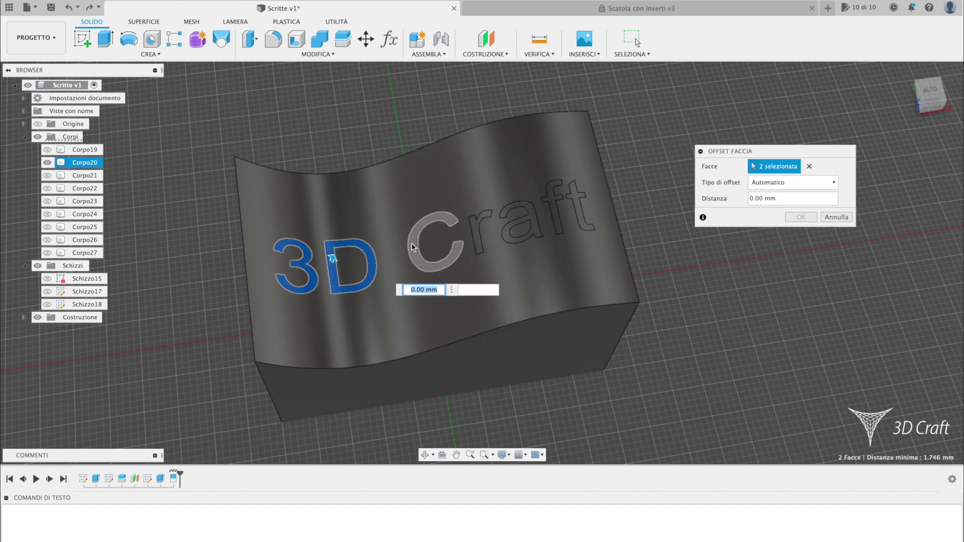
{"action": "left_click", "coordinate": [460, 241]}
{"action": "left_click", "coordinate": [476, 230]}
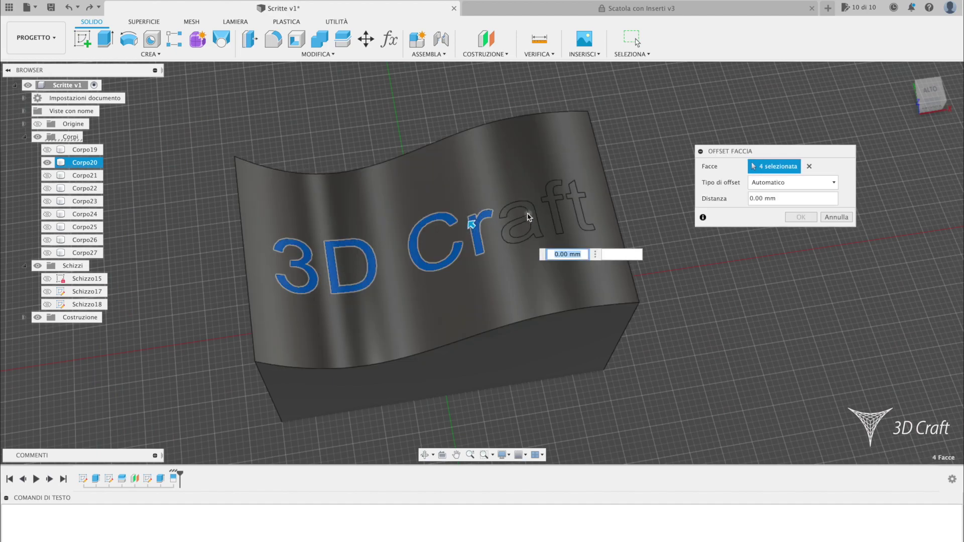
{"action": "scroll", "coordinate": [536, 217], "scroll_direction": "up", "scroll_amount": 2}
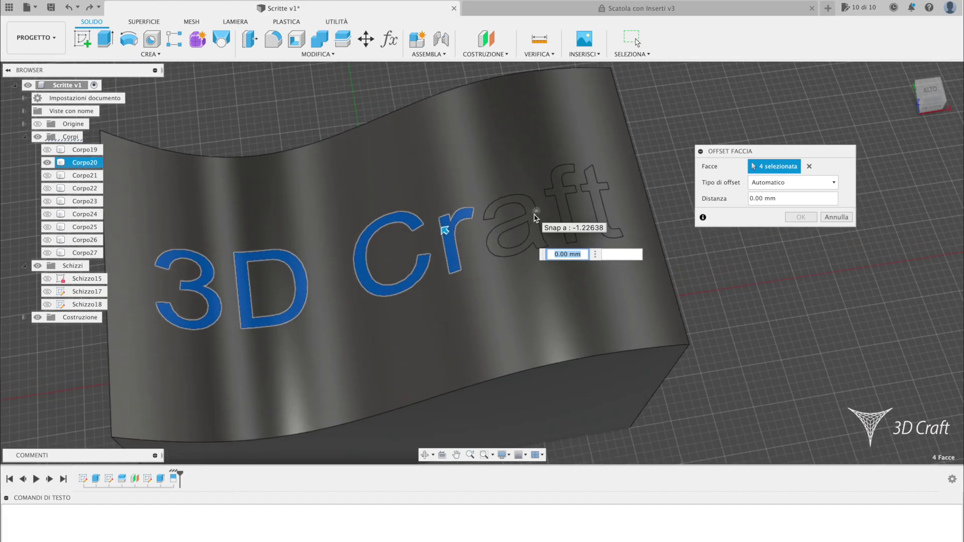
{"action": "scroll", "coordinate": [530, 223], "scroll_direction": "up", "scroll_amount": 2}
{"action": "left_click", "coordinate": [531, 221]}
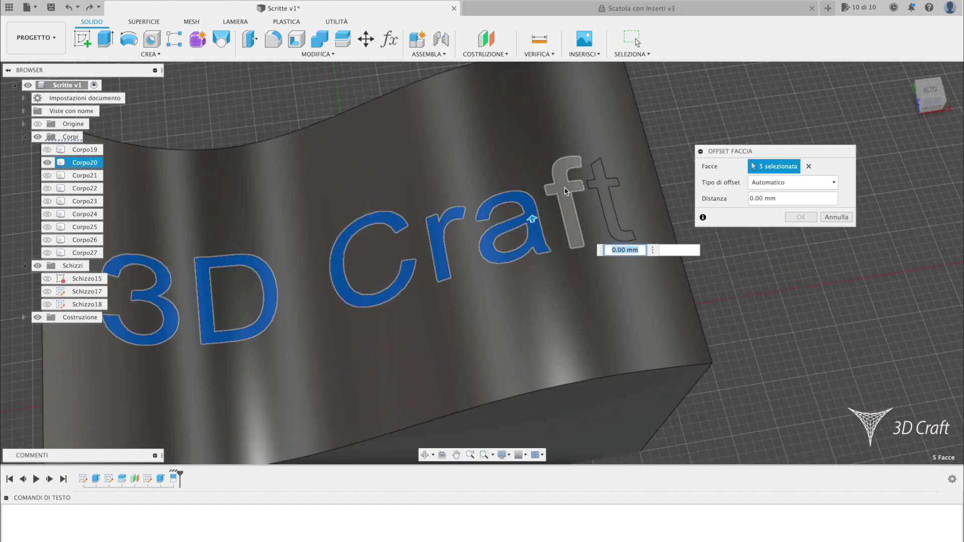
{"action": "left_click", "coordinate": [567, 197]}
{"action": "left_click", "coordinate": [599, 188]}
{"action": "scroll", "coordinate": [653, 207], "scroll_direction": "down", "scroll_amount": 3}
{"action": "type", "text": "1"}
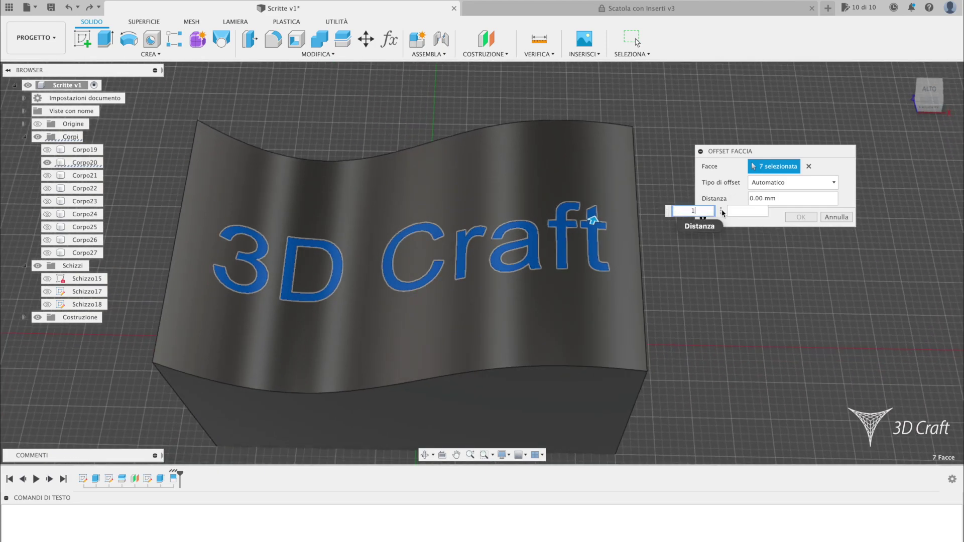
{"action": "type", "text": ".5"}
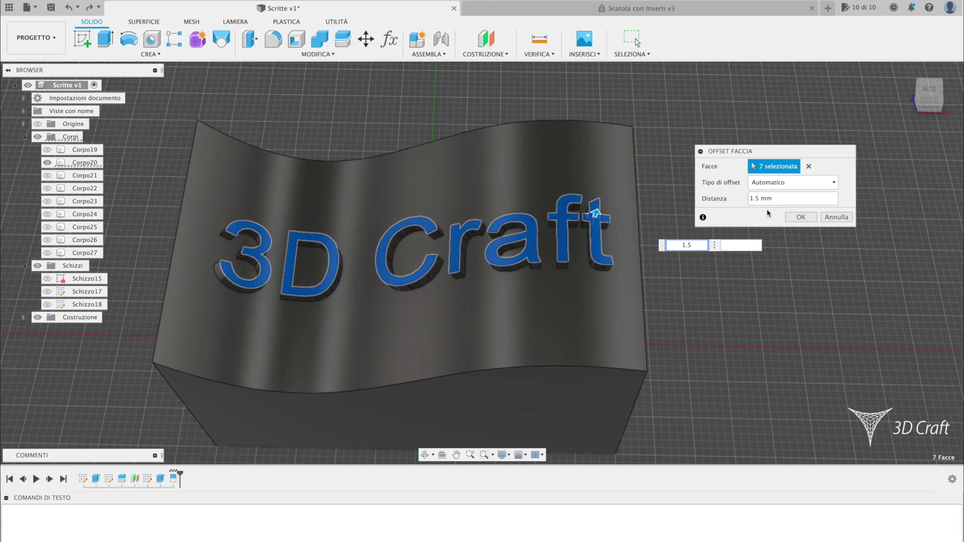
{"action": "left_click", "coordinate": [806, 217]}
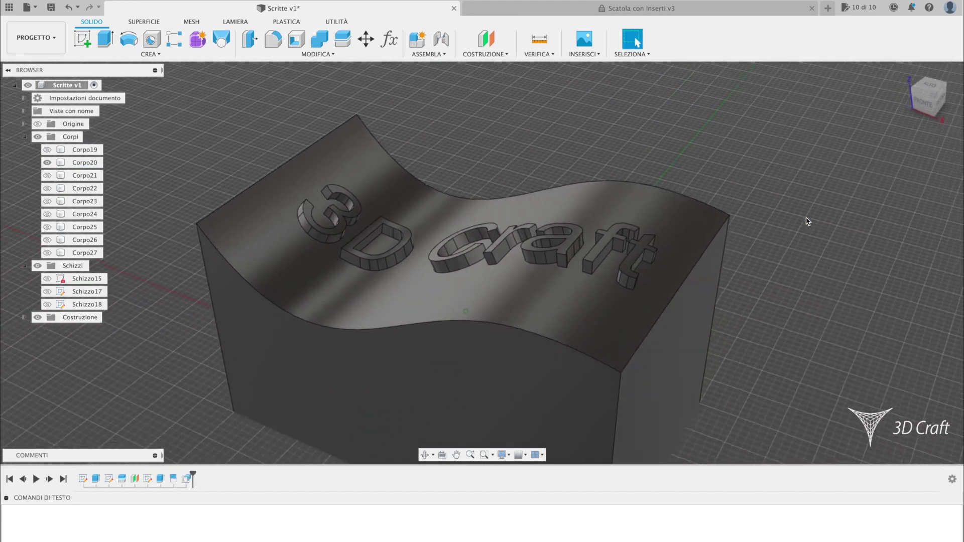
Step: Fillet the eight edges around the wavy block's top face at 1.5 mm radius
{"action": "left_click", "coordinate": [273, 39]}
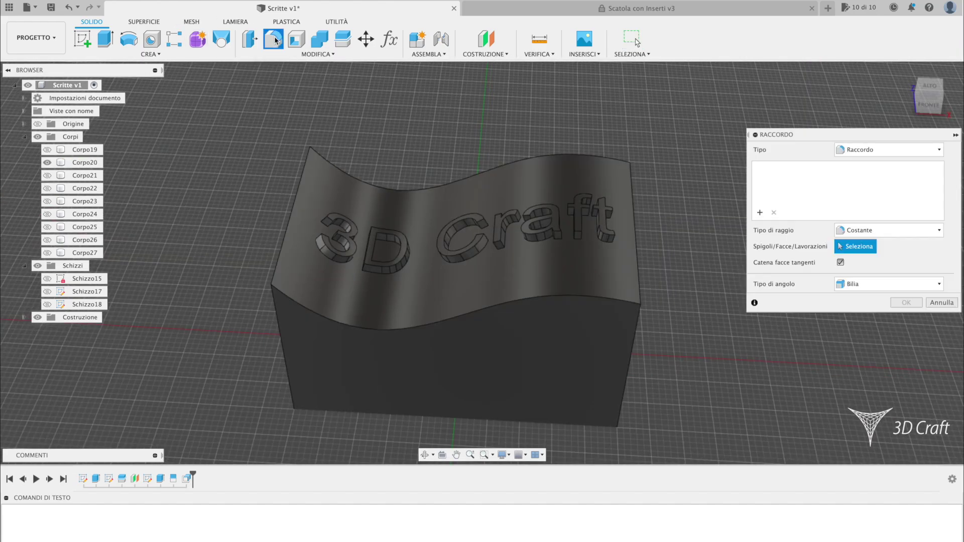
{"action": "left_click", "coordinate": [452, 178]}
{"action": "left_click", "coordinate": [445, 316]}
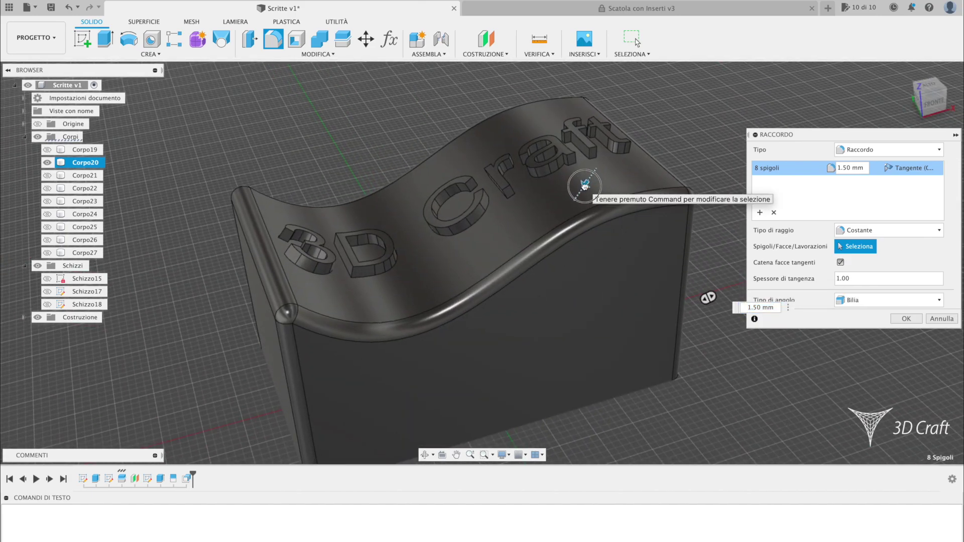
{"action": "left_click", "coordinate": [907, 321]}
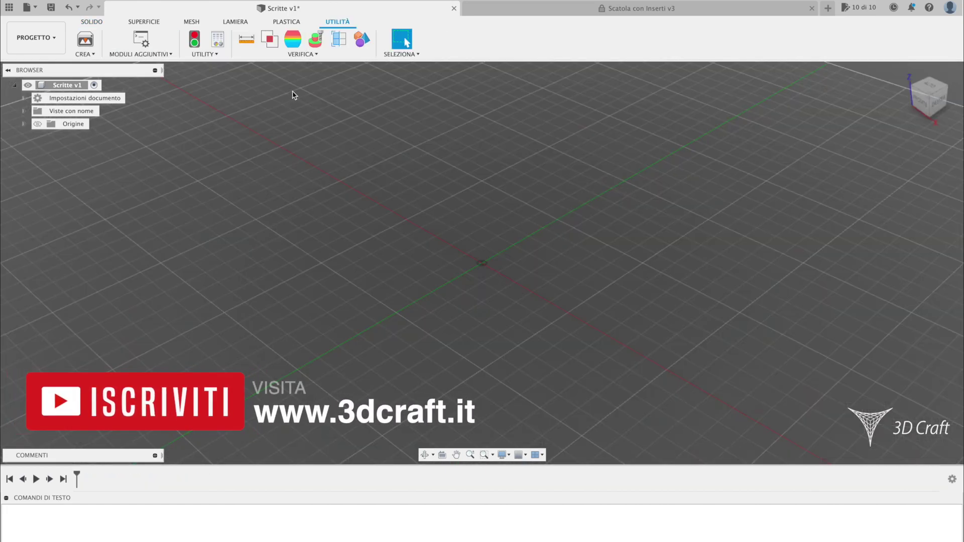
Step: Sketch a 60 × 50 mm centre rectangle at the origin on the XY plane
{"action": "left_click", "coordinate": [93, 22]}
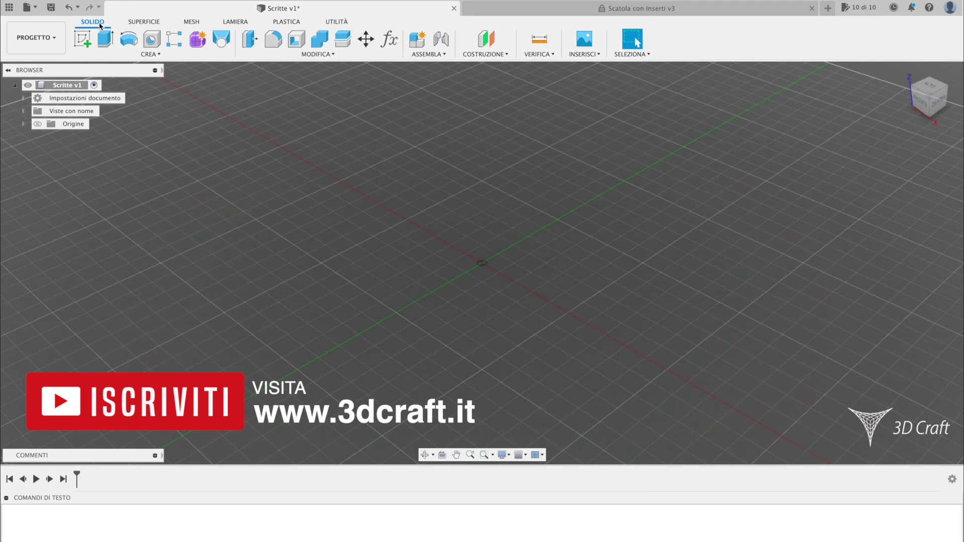
{"action": "left_click", "coordinate": [80, 40]}
{"action": "left_click", "coordinate": [552, 231]}
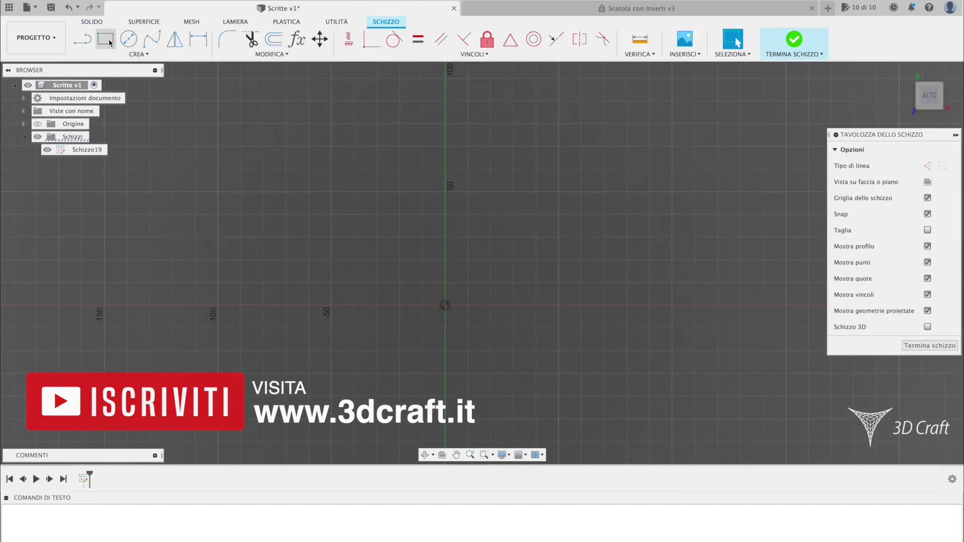
{"action": "left_click", "coordinate": [106, 38]}
{"action": "left_click", "coordinate": [926, 182]}
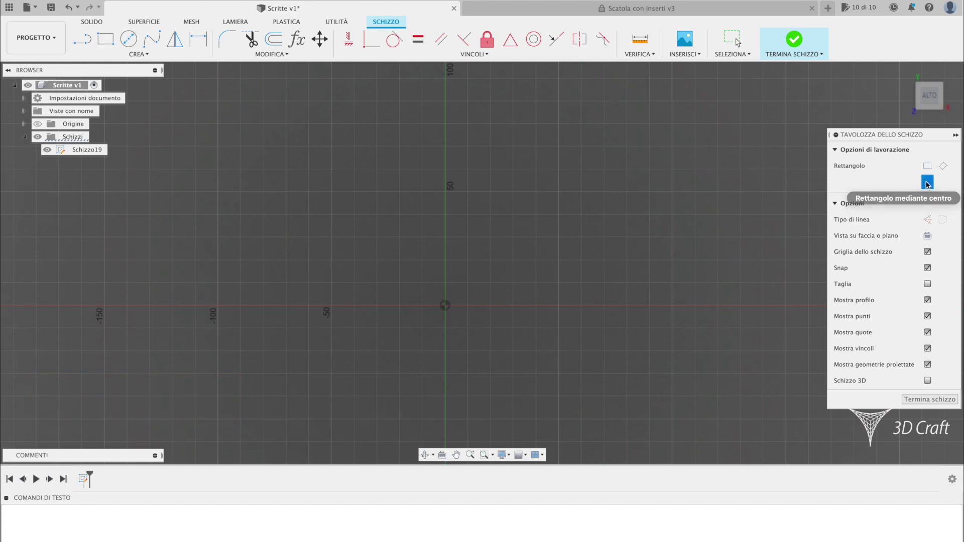
{"action": "left_click", "coordinate": [445, 306]}
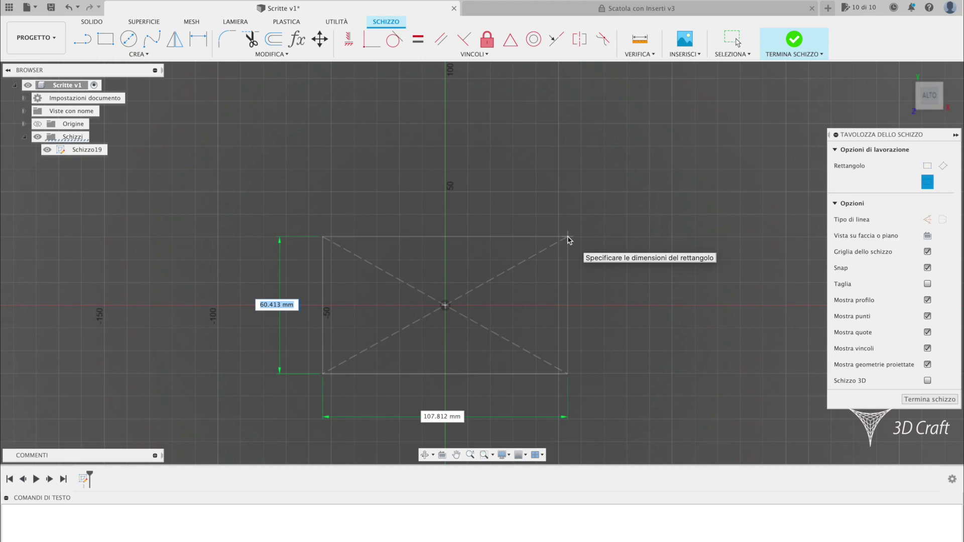
{"action": "key", "text": "Tab"}
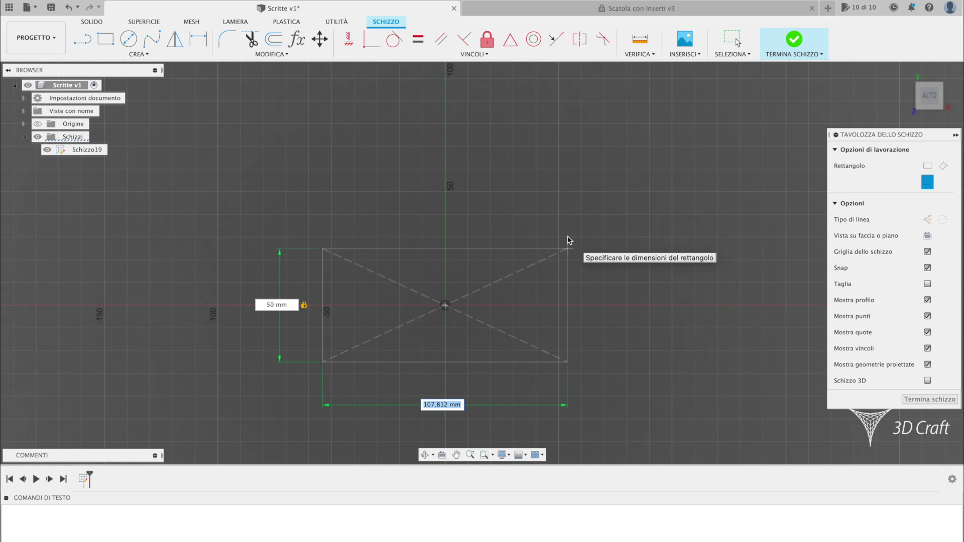
{"action": "type", "text": "60"}
{"action": "key", "text": "Tab"}
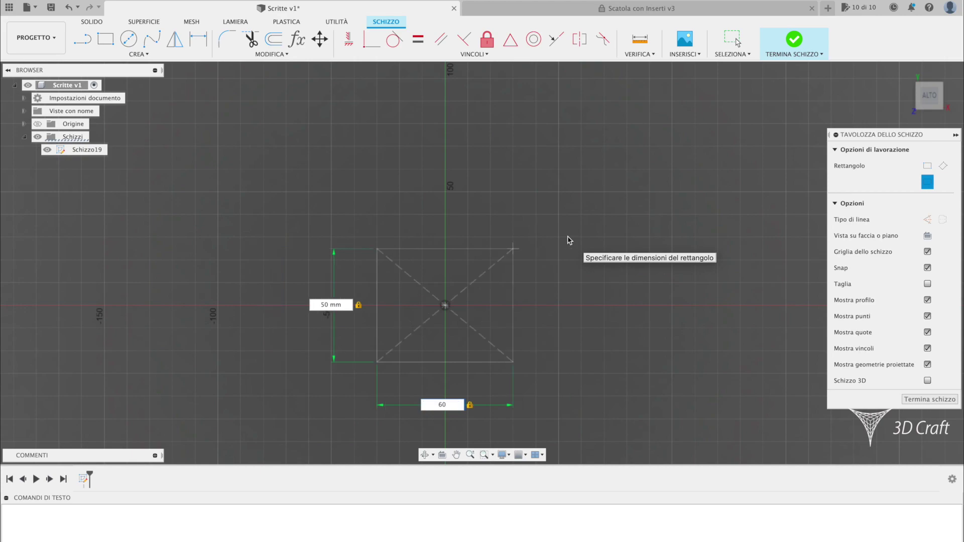
{"action": "key", "text": "Return"}
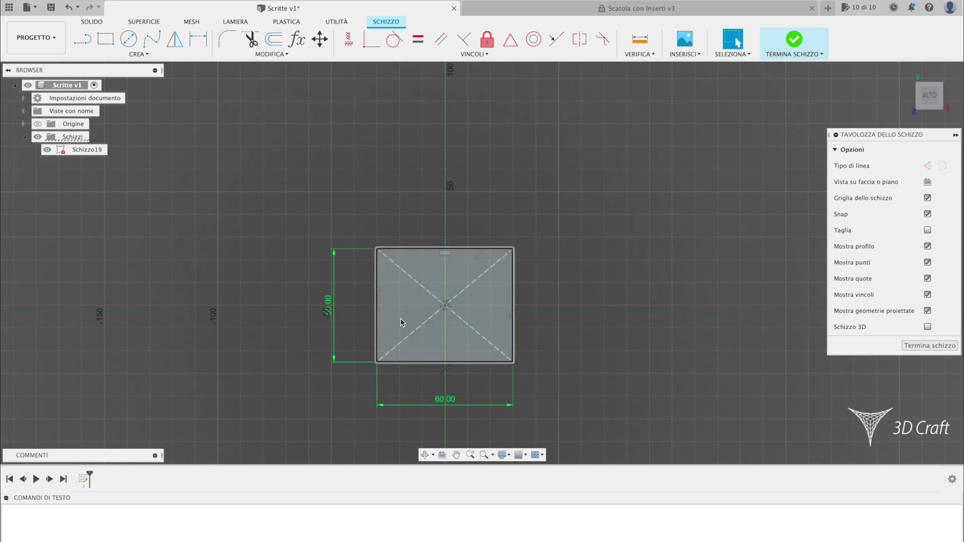
{"action": "middle_click_drag", "start_coordinate": [514, 288], "coordinate": [510, 211]}
{"action": "scroll", "coordinate": [510, 211], "scroll_direction": "up", "scroll_amount": 1}
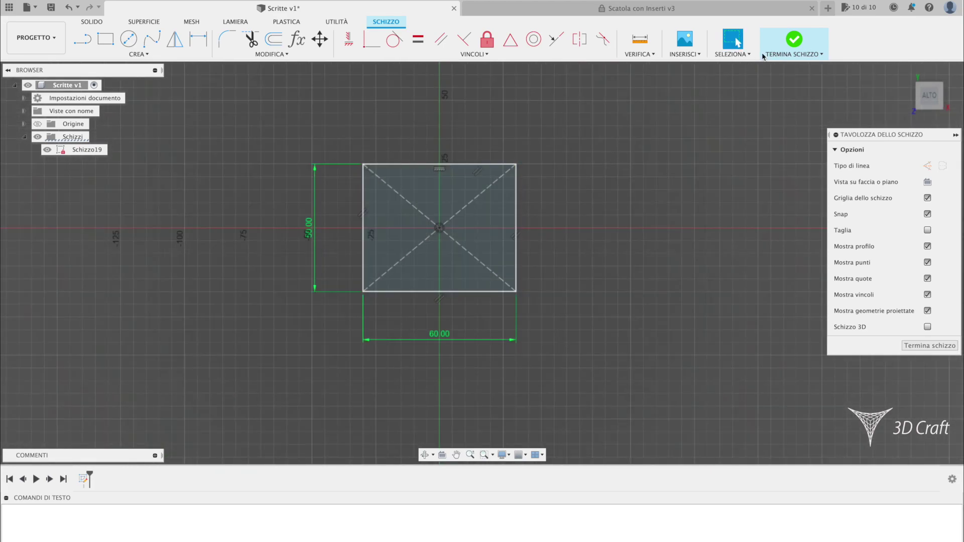
{"action": "left_click", "coordinate": [793, 41]}
Step: Extrude the rectangle profile upward into a new solid block, Corpo28
{"action": "left_click", "coordinate": [502, 251]}
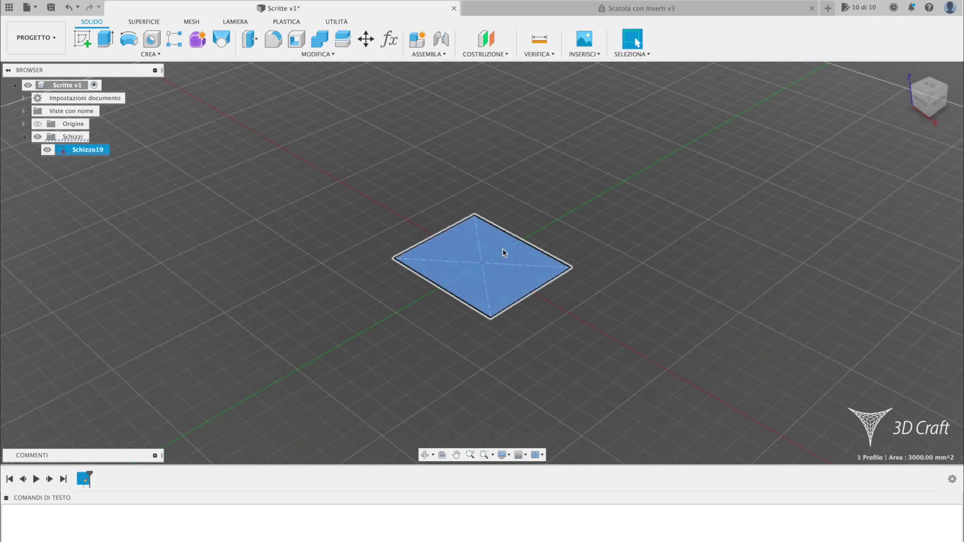
{"action": "left_click", "coordinate": [105, 40]}
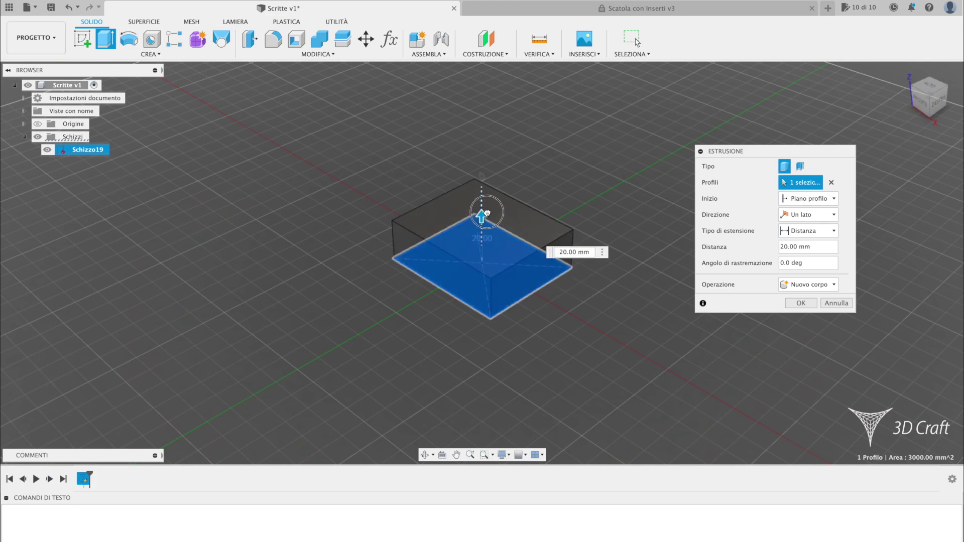
{"action": "left_click_drag", "start_coordinate": [466, 253], "coordinate": [482, 155]}
{"action": "key", "text": "Return"}
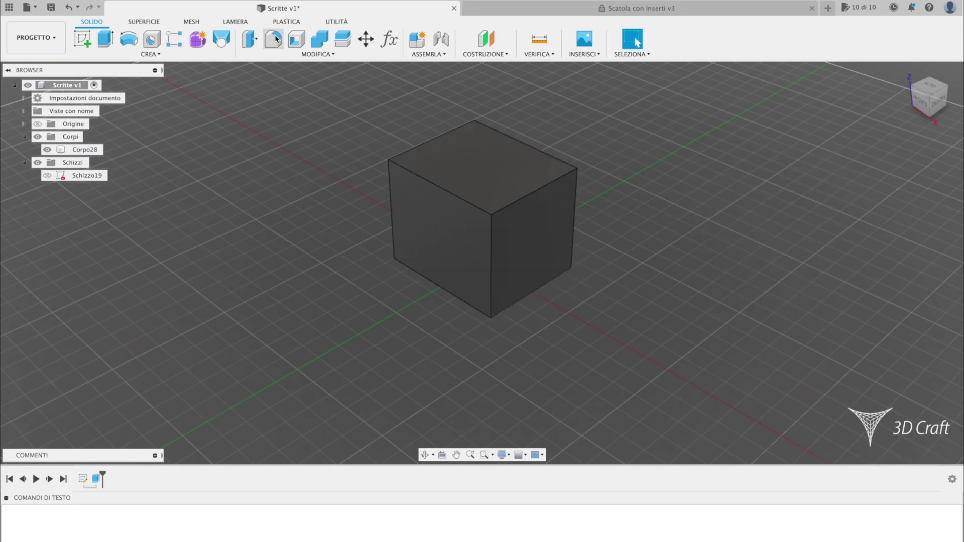
Step: Fillet Corpo28's top front edge with a 50 mm radius
{"action": "left_click", "coordinate": [275, 39]}
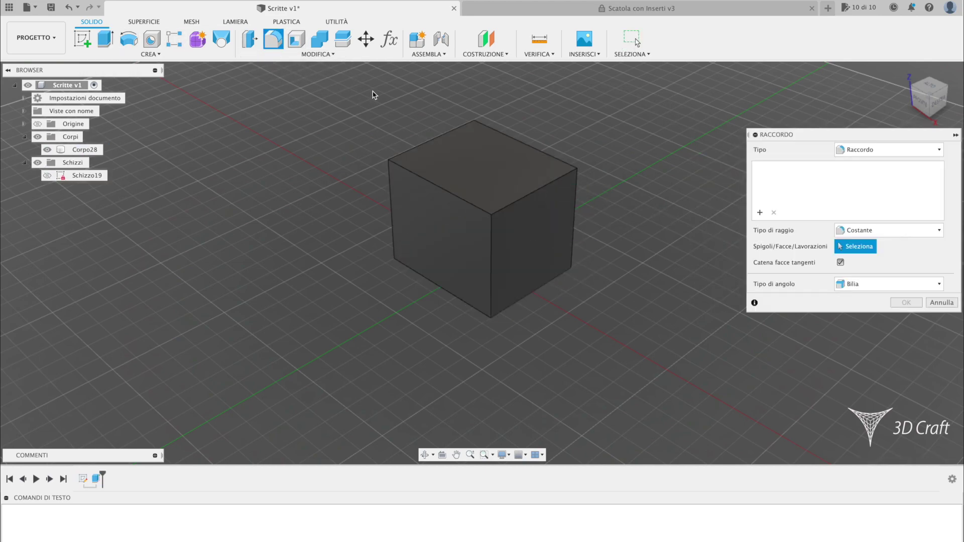
{"action": "left_click", "coordinate": [431, 186]}
{"action": "left_click_drag", "start_coordinate": [424, 180], "coordinate": [454, 193]}
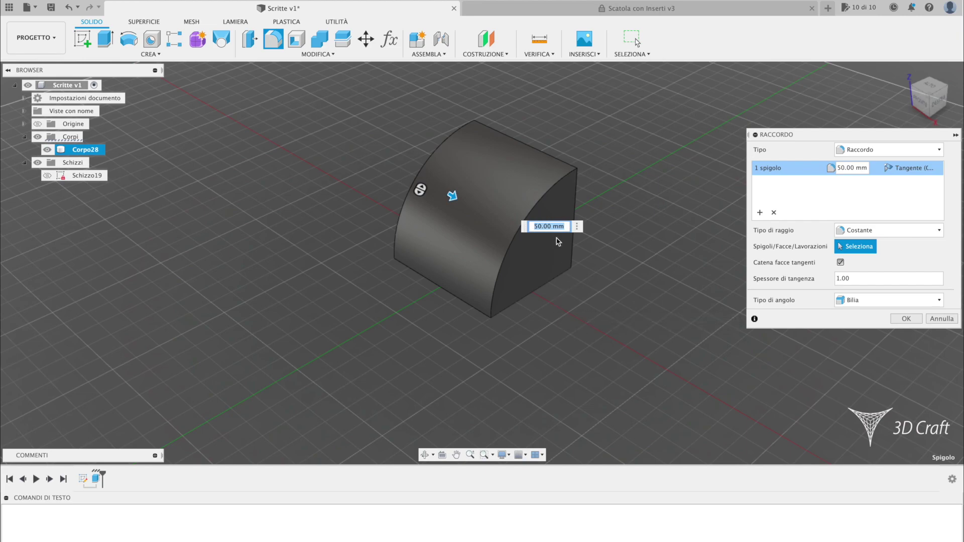
{"action": "left_click", "coordinate": [906, 319]}
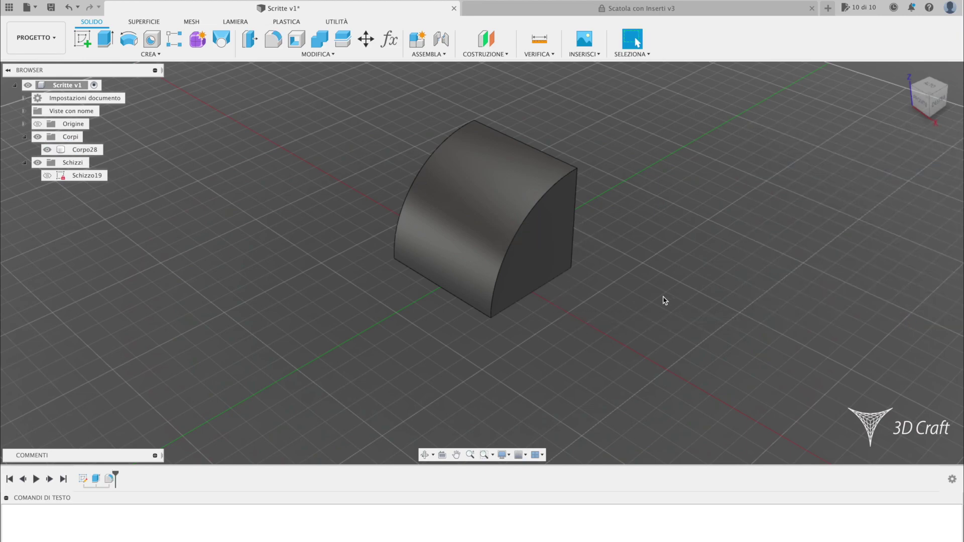
Step: Extrude Corpo28's flat back face 20 mm outward, joined to the body
{"action": "middle_click_drag", "start_coordinate": [665, 300], "coordinate": [513, 247], "text": "shift"}
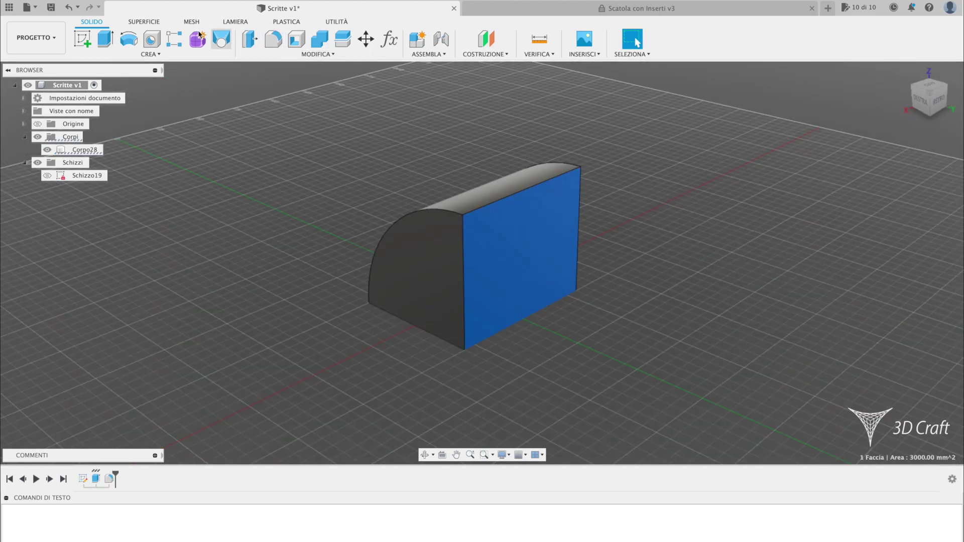
{"action": "left_click", "coordinate": [106, 42]}
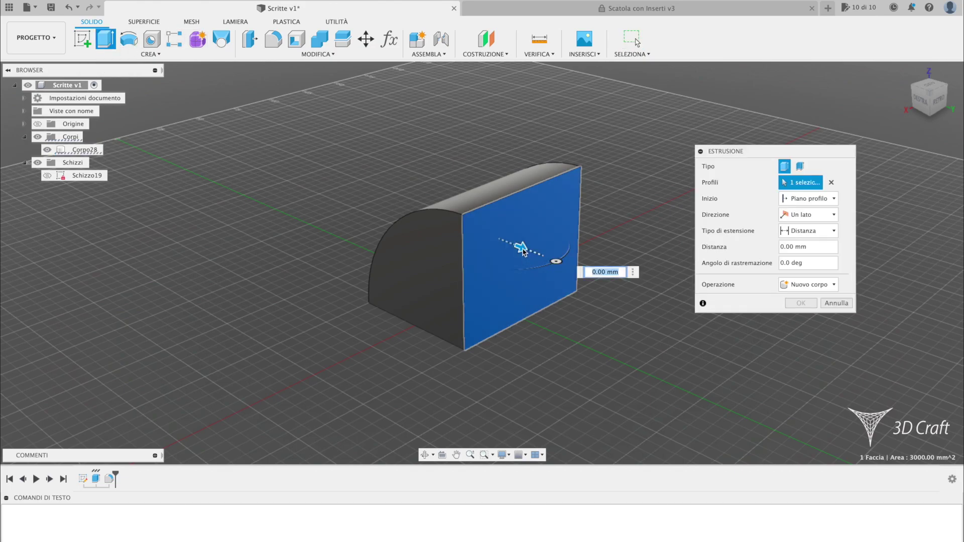
{"action": "left_click_drag", "start_coordinate": [522, 251], "coordinate": [564, 264]}
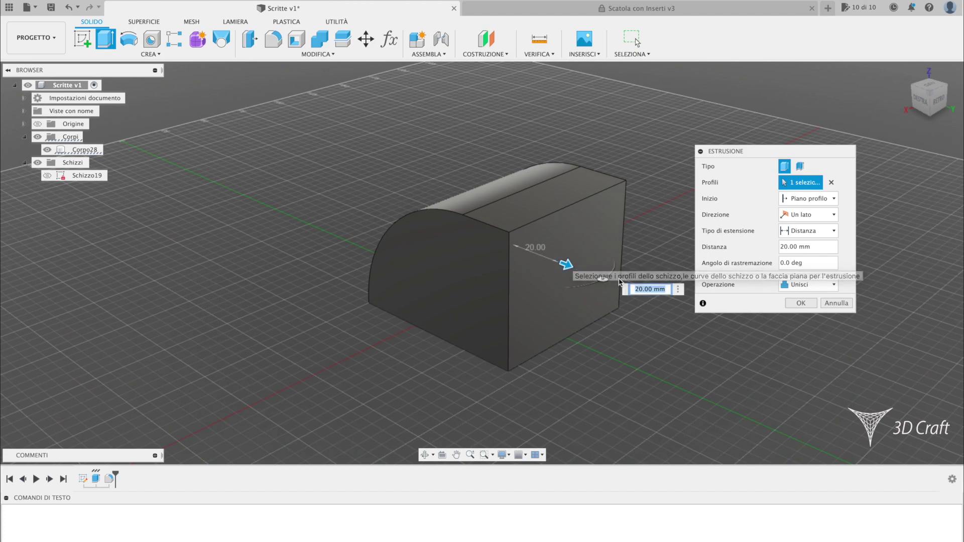
{"action": "left_click", "coordinate": [791, 304]}
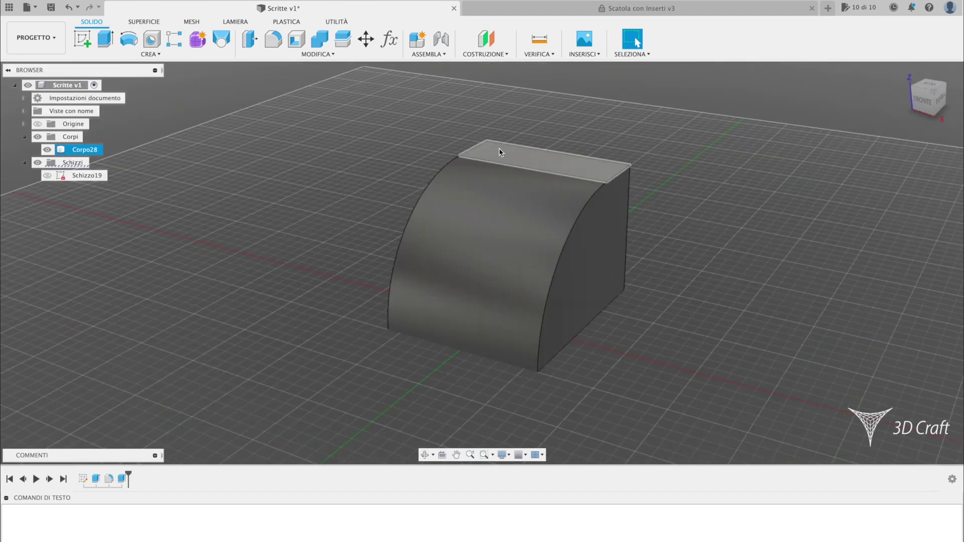
Step: Sketch on the flat top face with crossing construction diagonals and a vertical line
{"action": "left_click", "coordinate": [504, 152]}
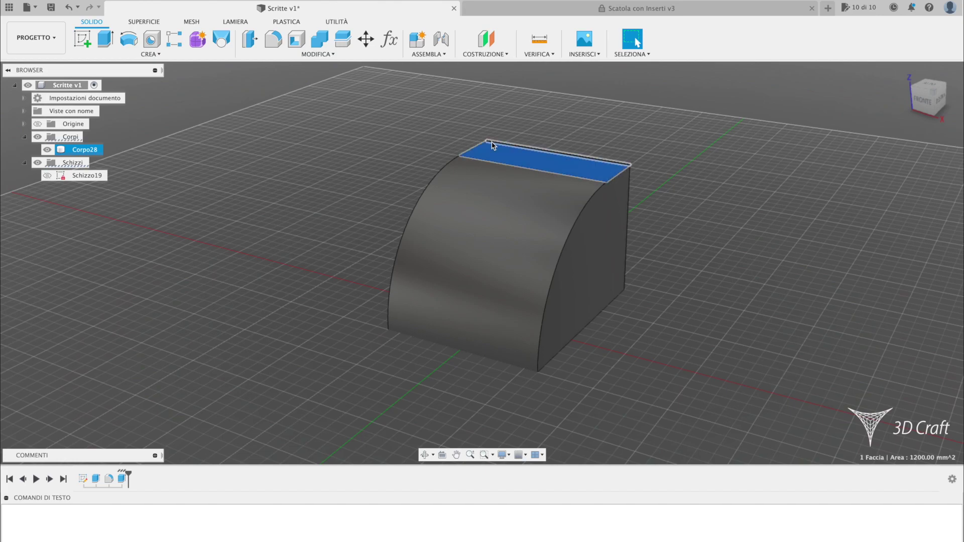
{"action": "left_click", "coordinate": [81, 39]}
{"action": "scroll", "coordinate": [562, 298], "scroll_direction": "up", "scroll_amount": 3}
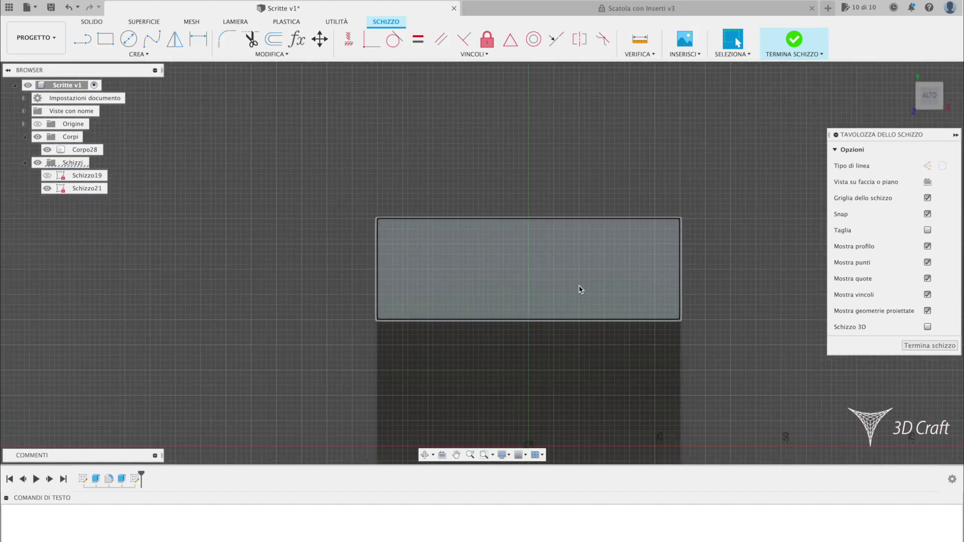
{"action": "scroll", "coordinate": [598, 287], "scroll_direction": "up", "scroll_amount": 2}
{"action": "scroll", "coordinate": [602, 291], "scroll_direction": "up", "scroll_amount": 1}
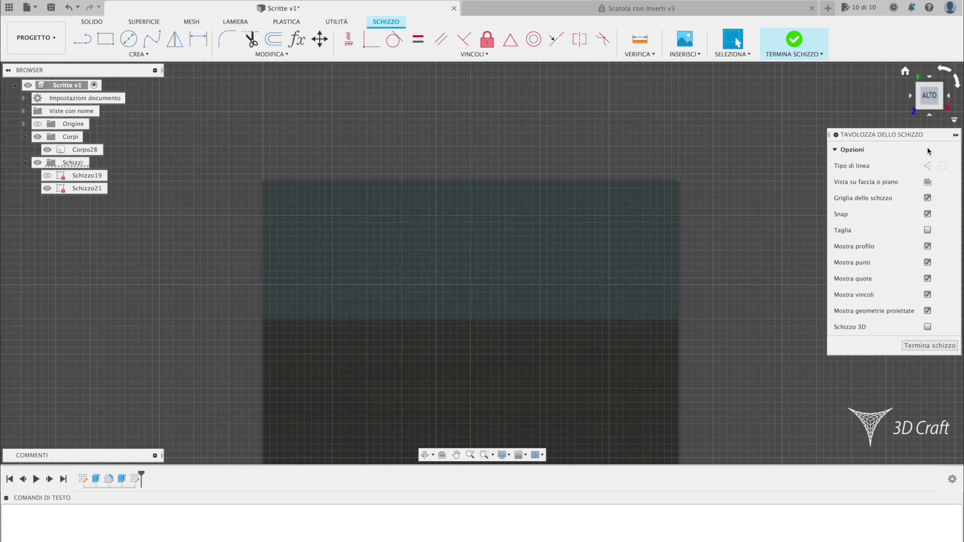
{"action": "left_click", "coordinate": [927, 165]}
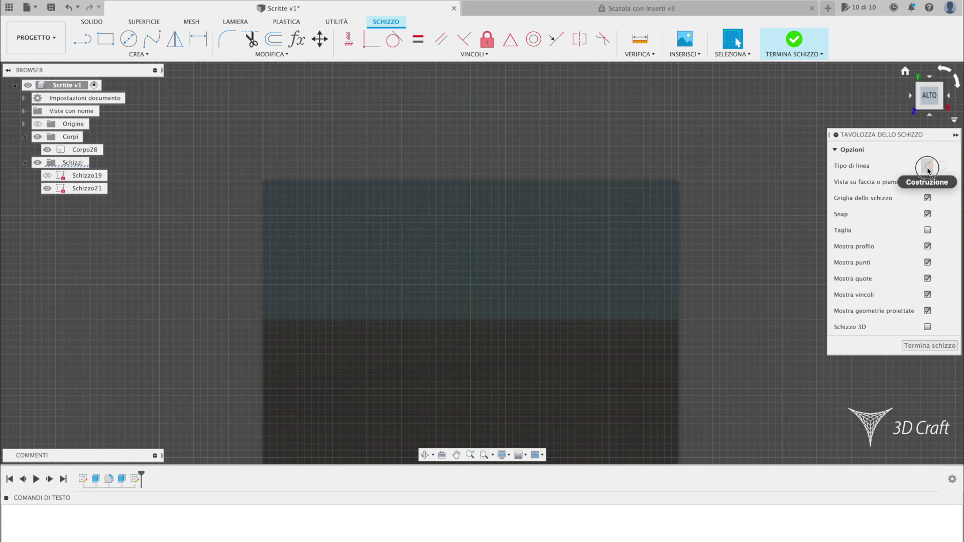
{"action": "left_click", "coordinate": [82, 39]}
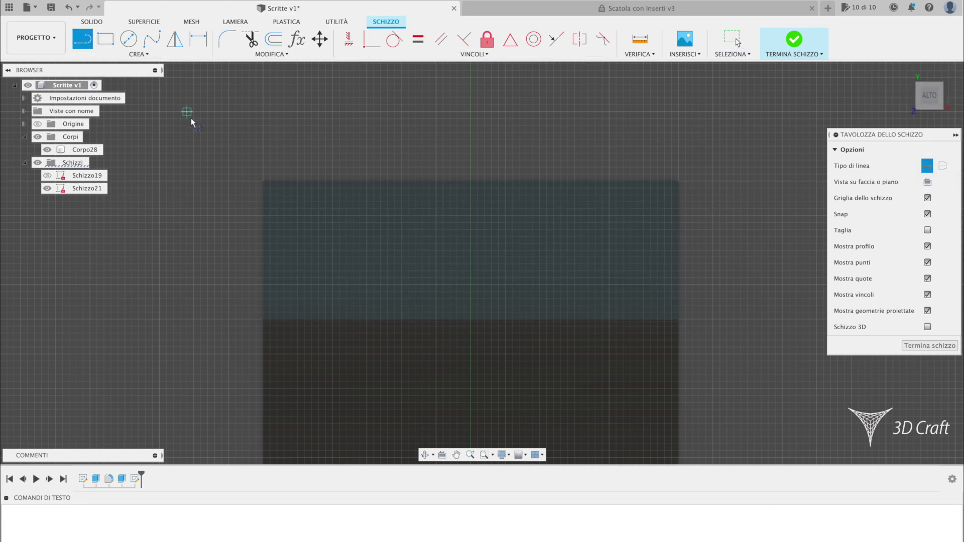
{"action": "left_click", "coordinate": [263, 181]}
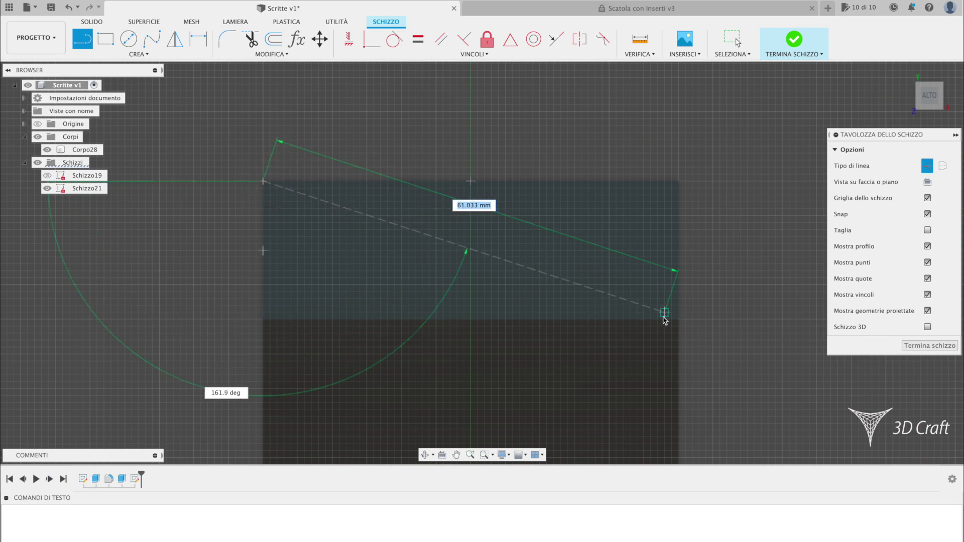
{"action": "left_click", "coordinate": [678, 319]}
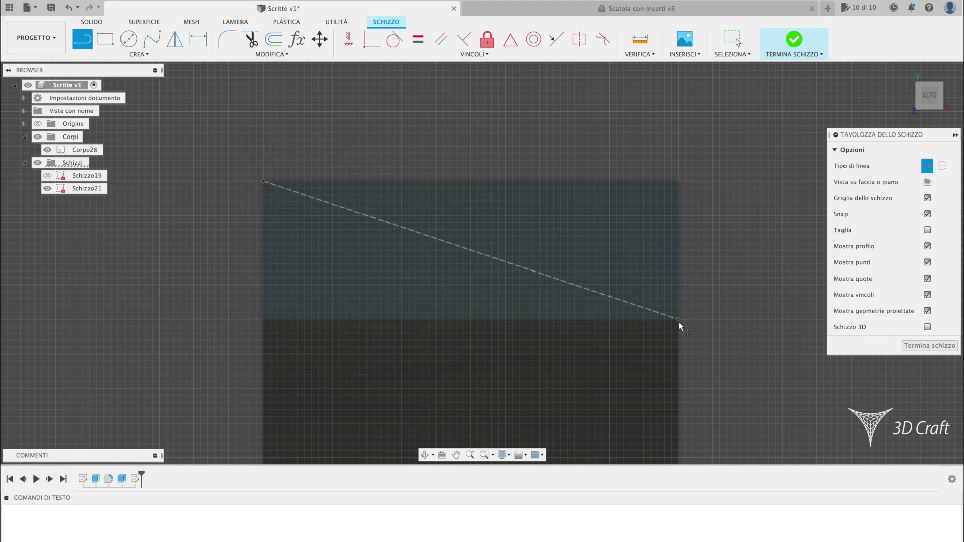
{"action": "left_click", "coordinate": [678, 182]}
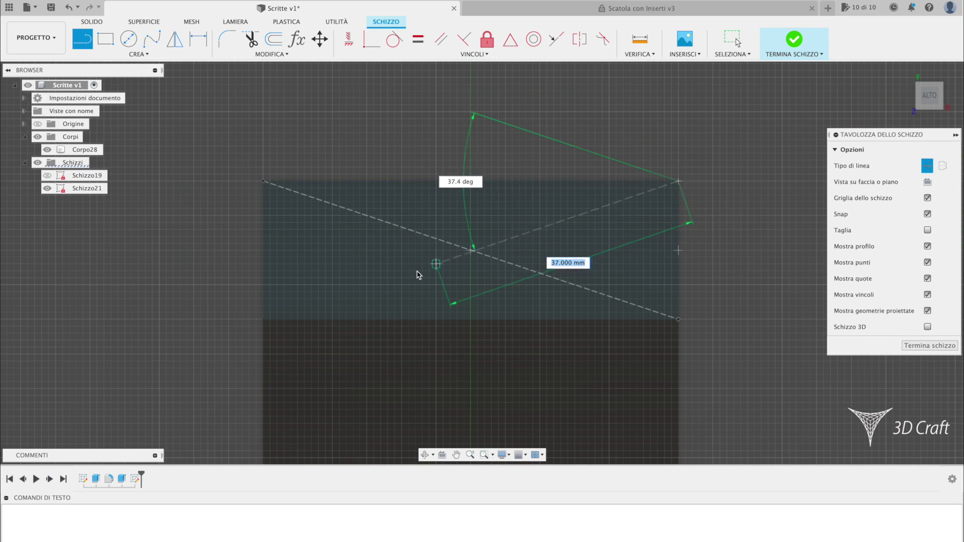
{"action": "left_click", "coordinate": [261, 322]}
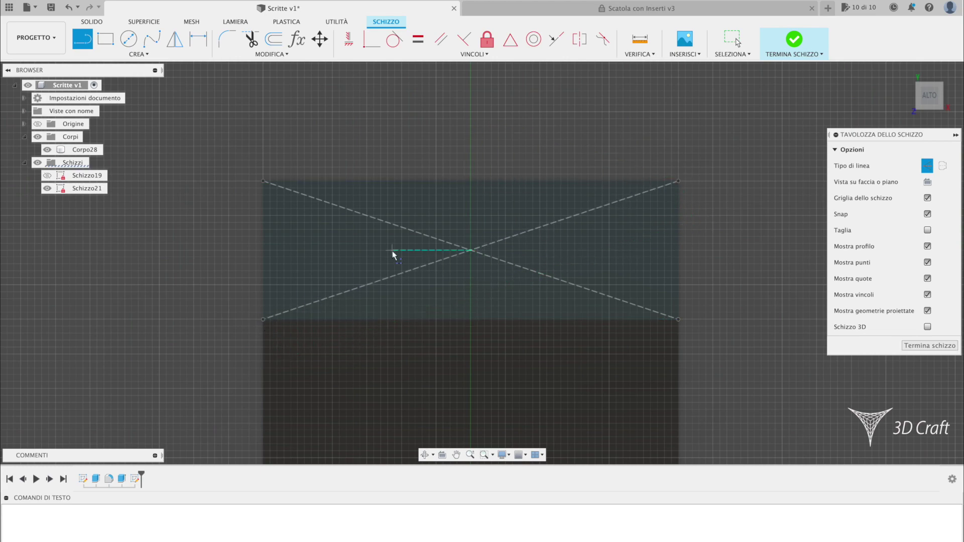
{"action": "scroll", "coordinate": [467, 281], "scroll_direction": "down", "scroll_amount": 5}
{"action": "left_click", "coordinate": [460, 195]}
{"action": "left_click", "coordinate": [460, 372]}
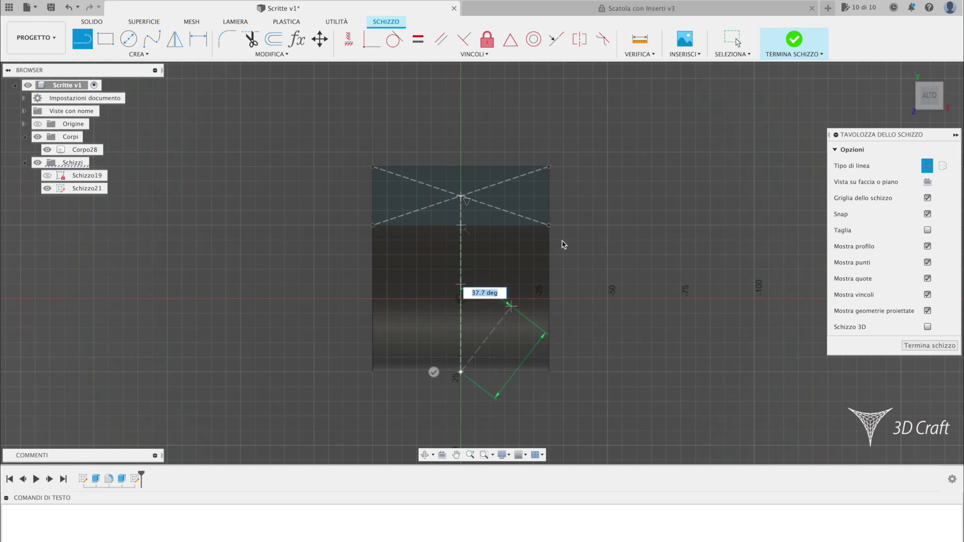
{"action": "key", "text": "Escape"}
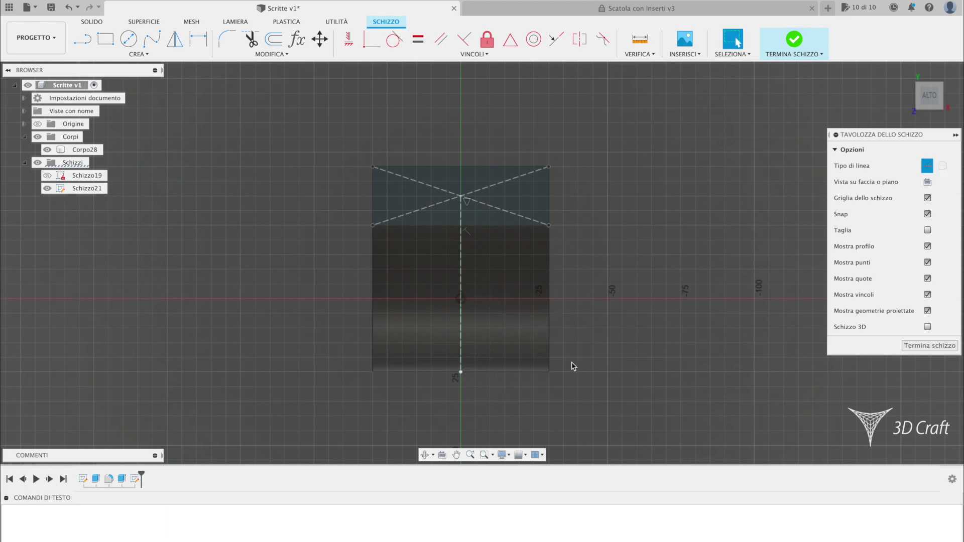
Step: Draw a 12 mm circle centred at the diagonals' crossing and finish the sketch
{"action": "scroll", "coordinate": [442, 192], "scroll_direction": "up", "scroll_amount": 5}
{"action": "left_click", "coordinate": [129, 44]}
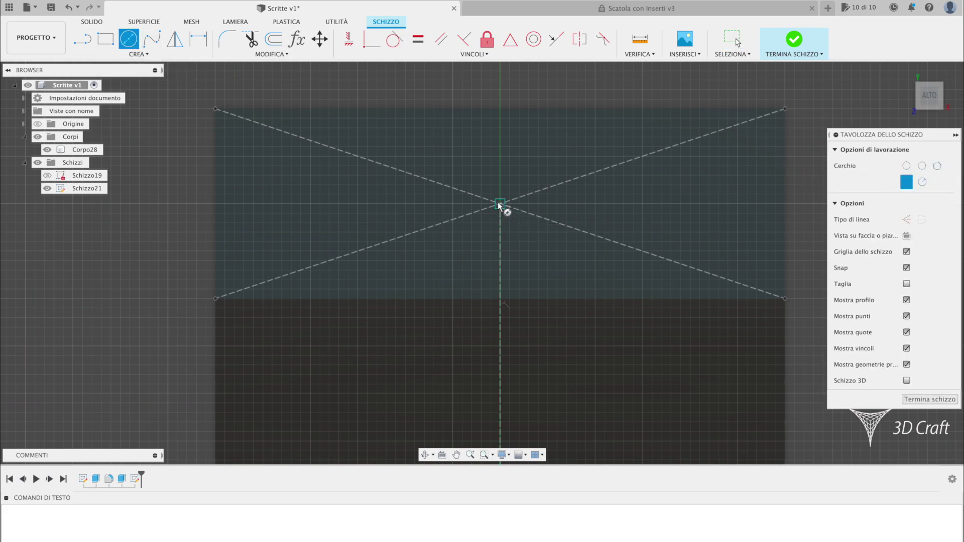
{"action": "left_click", "coordinate": [500, 204]}
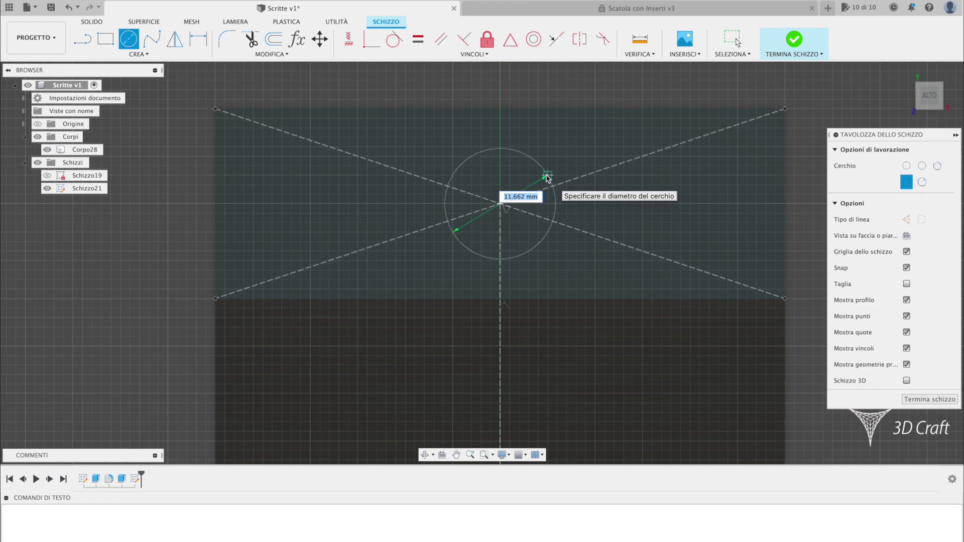
{"action": "type", "text": "12"}
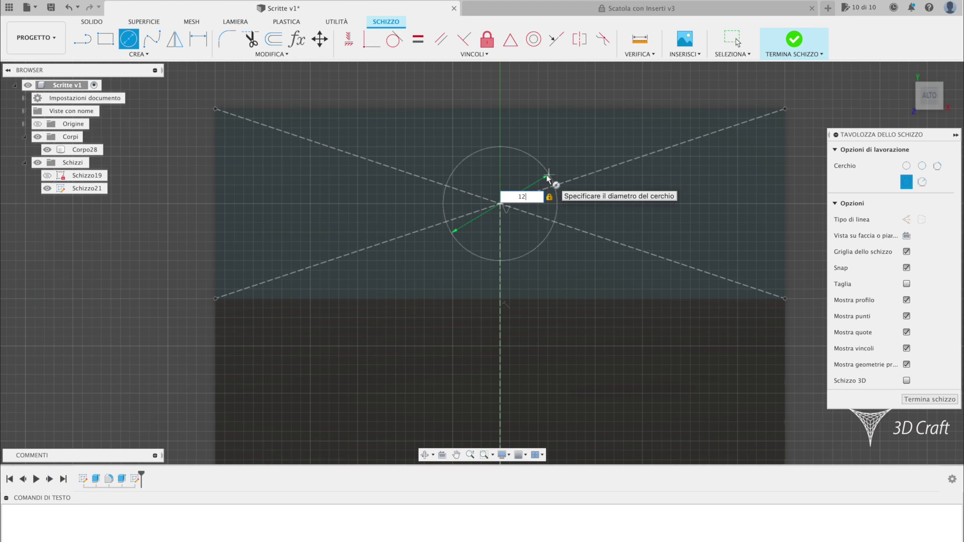
{"action": "key", "text": "Return"}
{"action": "key", "text": "Escape"}
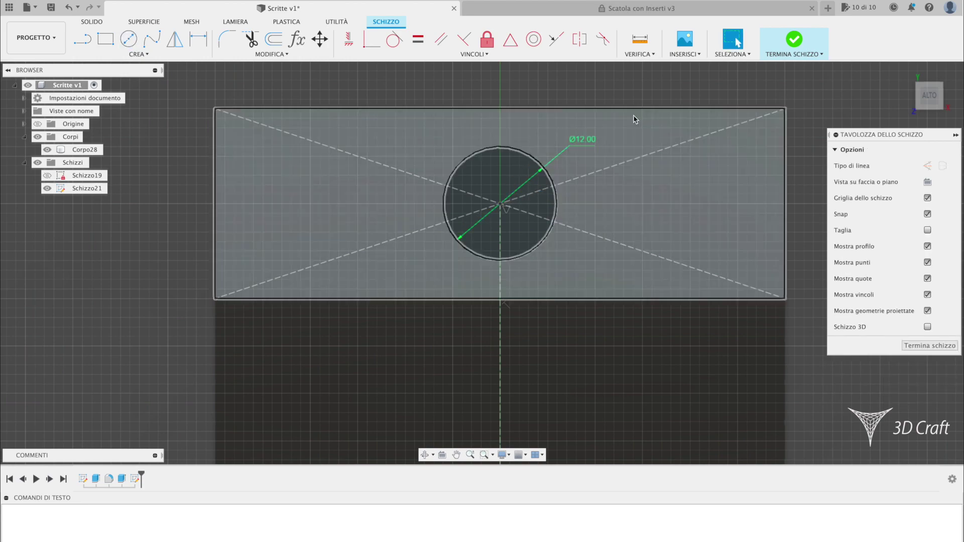
{"action": "left_click", "coordinate": [794, 40]}
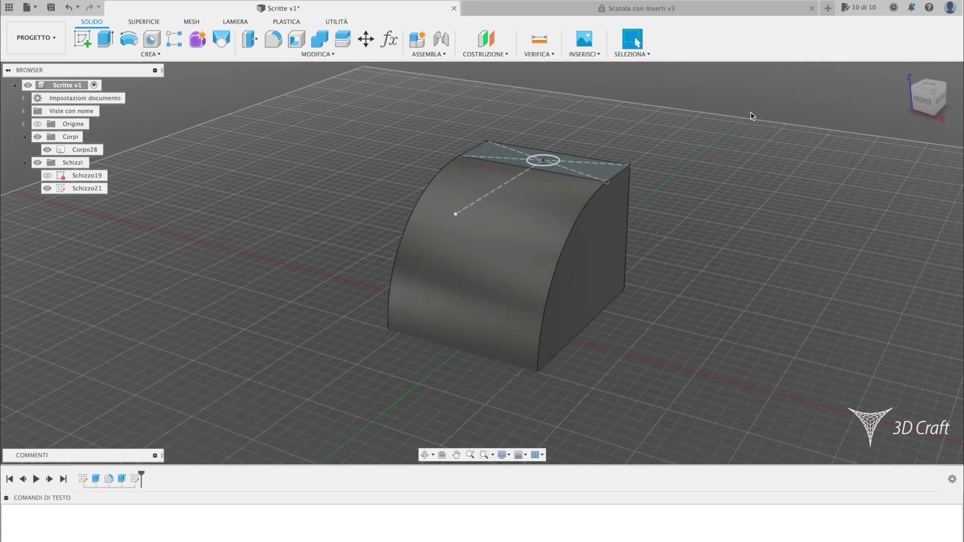
Step: Extrude-cut the 12 mm circle profile -40 mm into Corpo28 as the pen hole
{"action": "scroll", "coordinate": [624, 155], "scroll_direction": "up", "scroll_amount": 3}
{"action": "scroll", "coordinate": [557, 168], "scroll_direction": "up", "scroll_amount": 3}
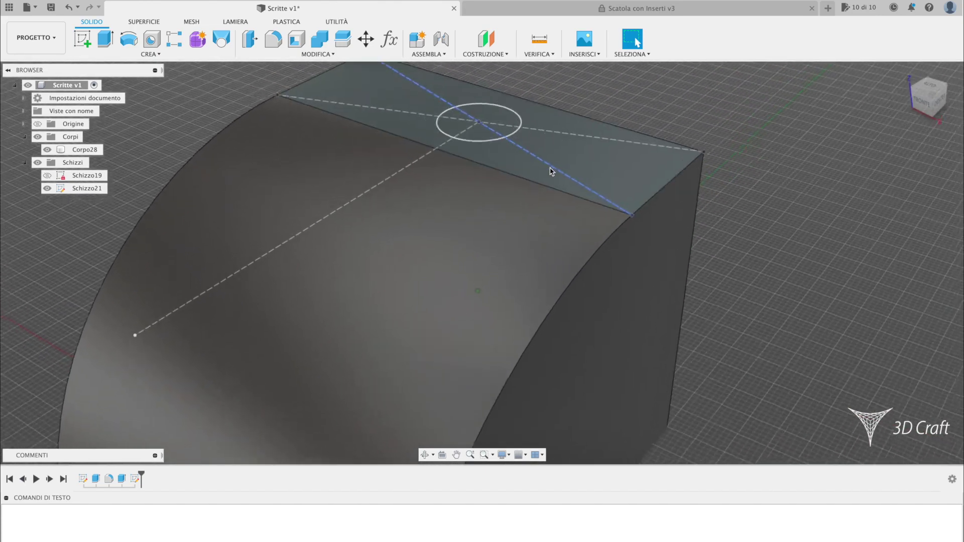
{"action": "scroll", "coordinate": [525, 180], "scroll_direction": "up", "scroll_amount": 3}
{"action": "left_click", "coordinate": [496, 224]}
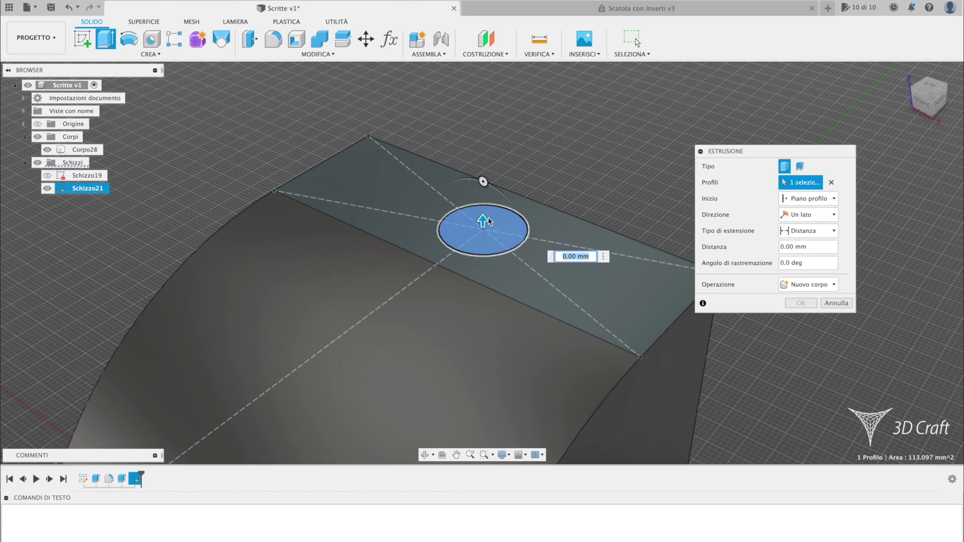
{"action": "left_click_drag", "start_coordinate": [485, 221], "coordinate": [491, 394]}
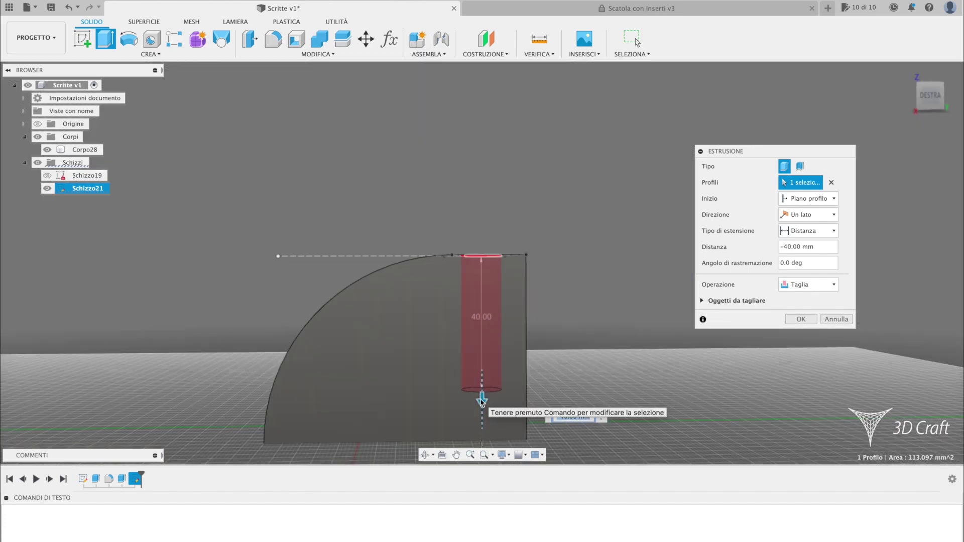
{"action": "left_click", "coordinate": [799, 320]}
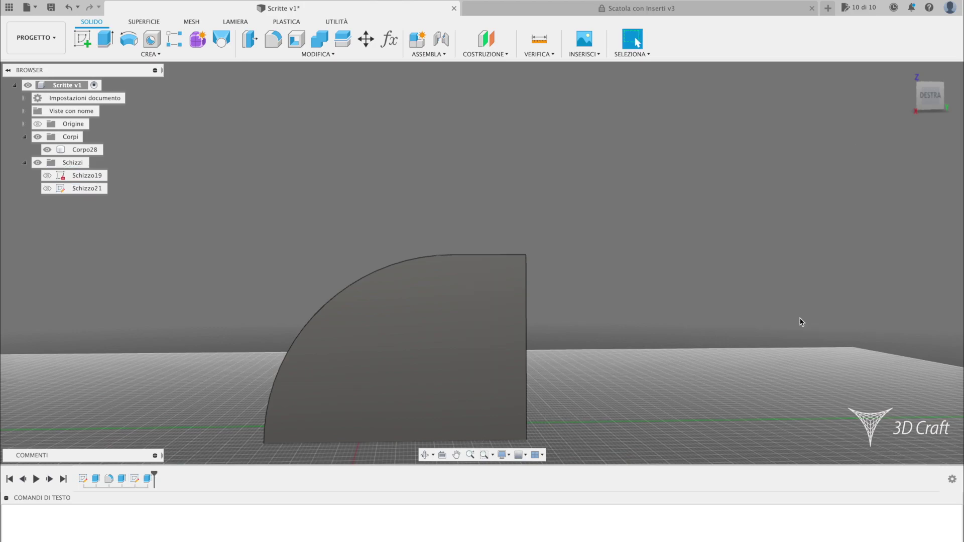
{"action": "mouse_move", "coordinate": [800, 322]}
{"action": "middle_mouse_down", "text": "shift"}
{"action": "mouse_move", "coordinate": [752, 308]}
{"action": "mouse_move", "coordinate": [415, 287]}
{"action": "mouse_move", "coordinate": [369, 231]}
{"action": "middle_mouse_up", "text": "shift"}
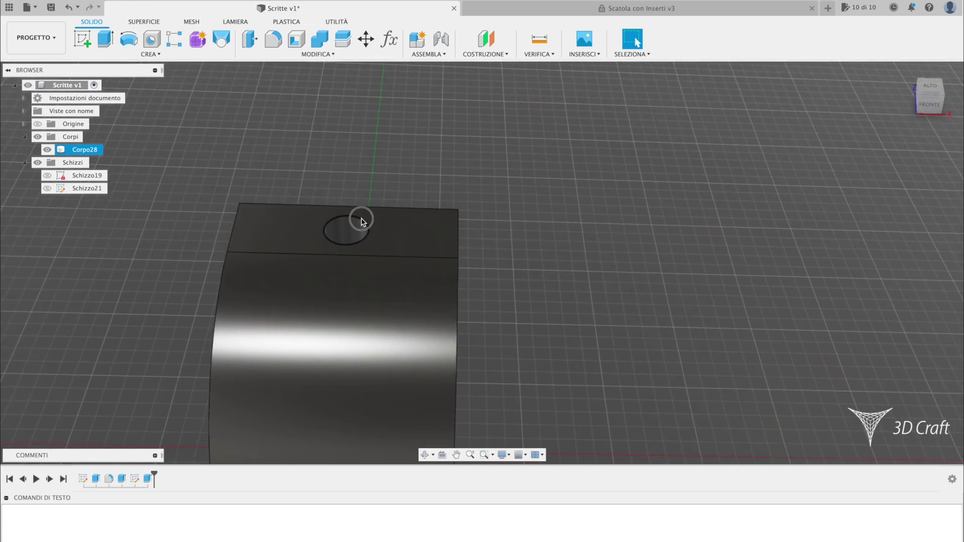
Step: Fillet the pen hole's top edge on Corpo28 with a 2 mm radius
{"action": "left_click", "coordinate": [363, 221]}
{"action": "left_click", "coordinate": [278, 45]}
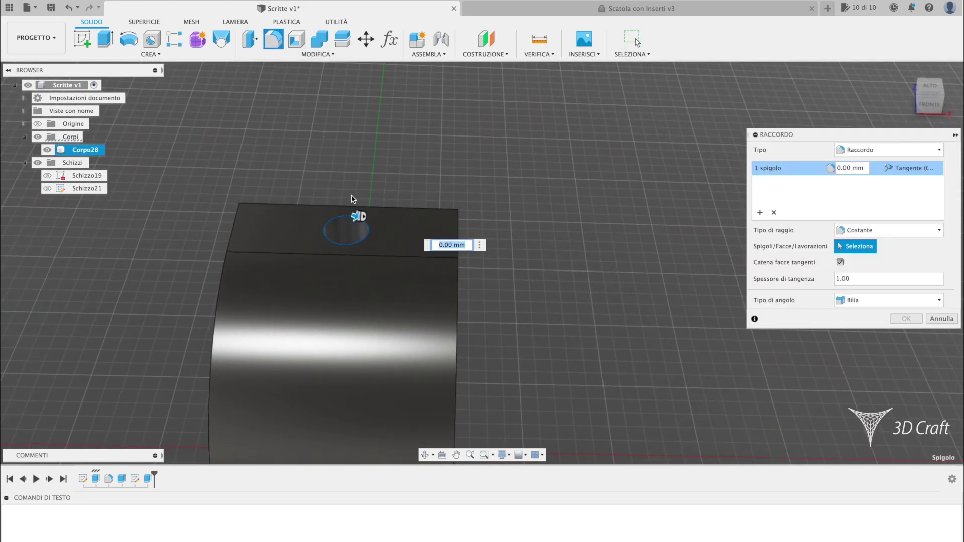
{"action": "scroll", "coordinate": [361, 215], "scroll_direction": "up", "scroll_amount": 3}
{"action": "scroll", "coordinate": [352, 206], "scroll_direction": "up", "scroll_amount": 3}
{"action": "scroll", "coordinate": [376, 248], "scroll_direction": "up", "scroll_amount": 3}
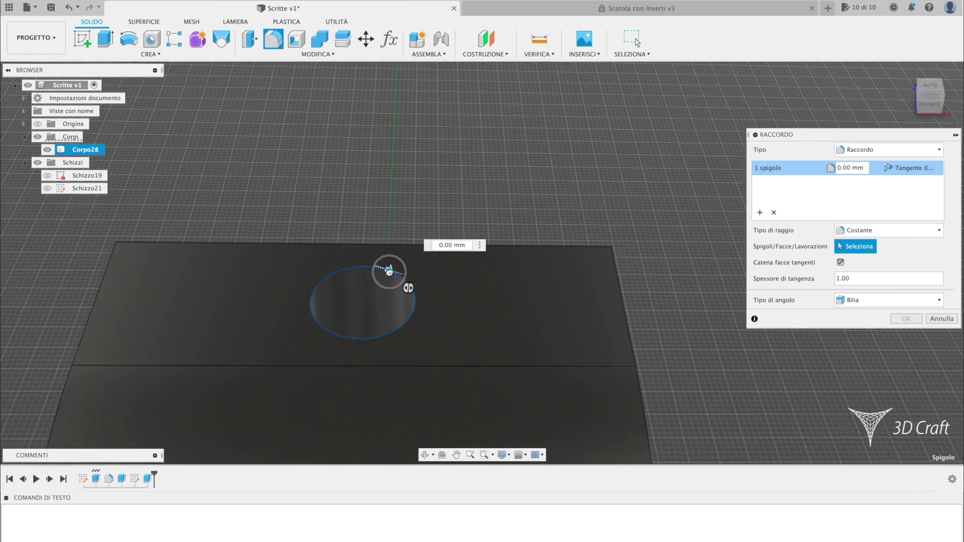
{"action": "left_click_drag", "start_coordinate": [389, 272], "coordinate": [391, 272]}
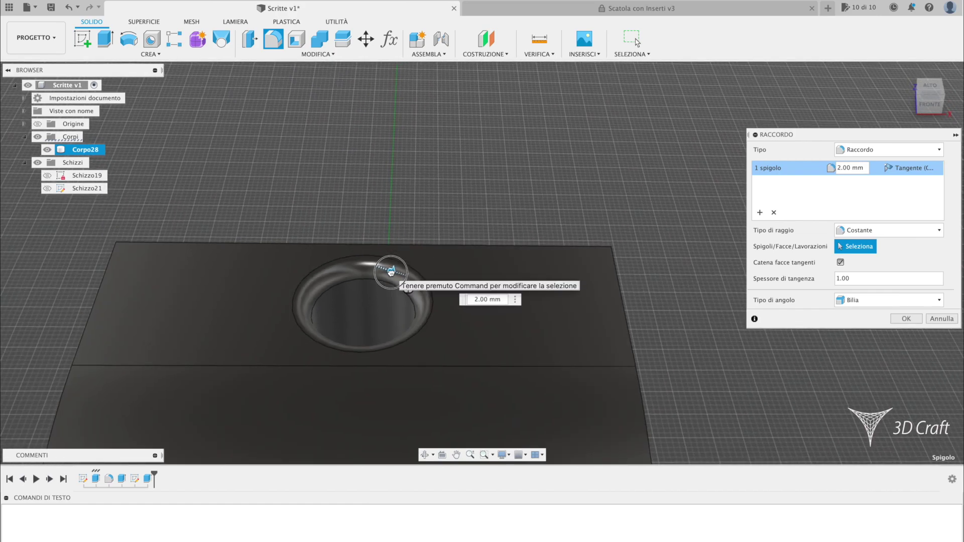
{"action": "left_click", "coordinate": [899, 319]}
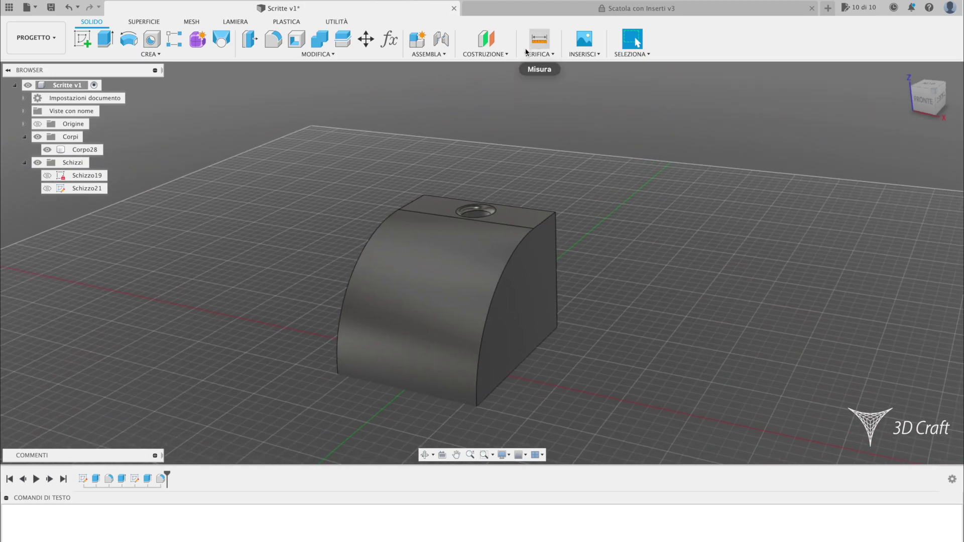
Step: Create a 0 deg tangent plane on Corpo28's curved quarter-round face
{"action": "left_click", "coordinate": [484, 54]}
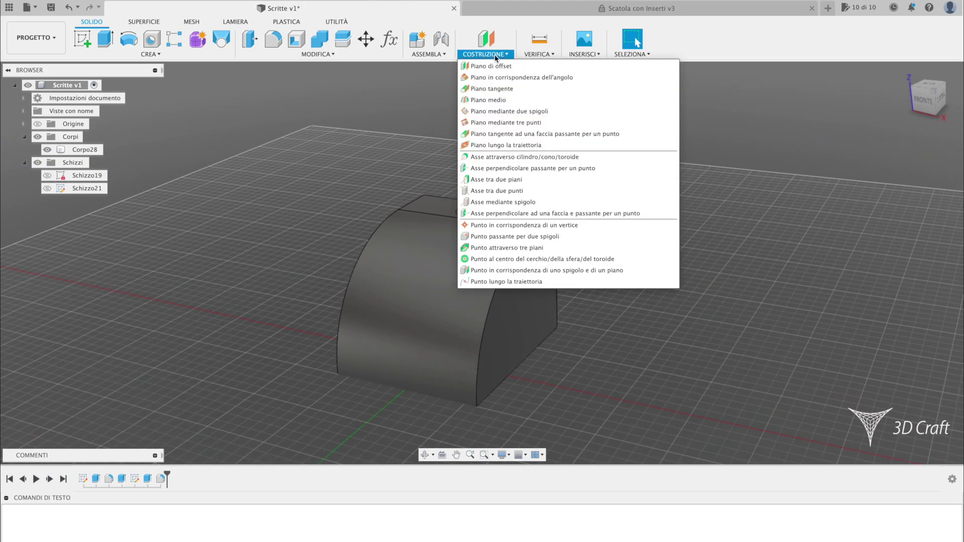
{"action": "left_click", "coordinate": [486, 89]}
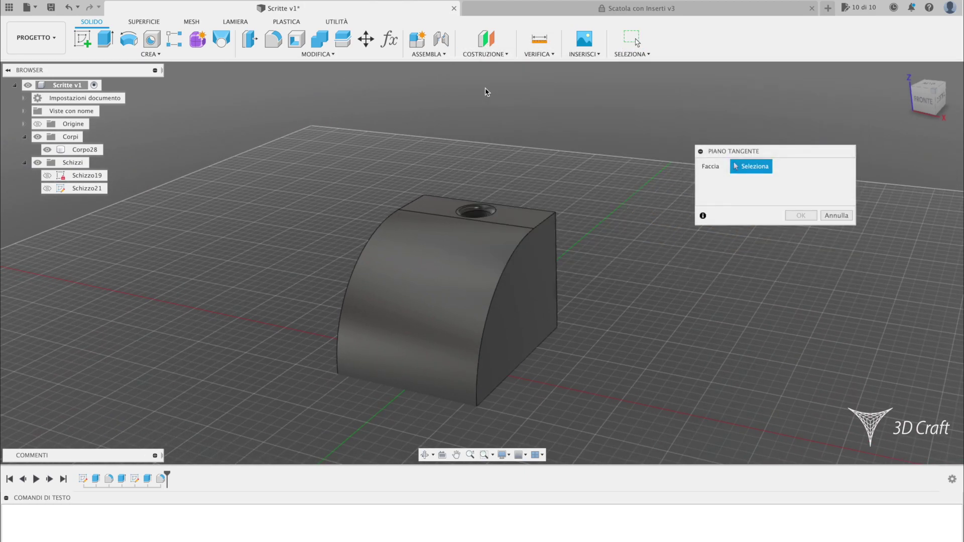
{"action": "left_click", "coordinate": [421, 285]}
{"action": "middle_click_drag", "start_coordinate": [421, 285], "coordinate": [465, 215], "text": "shift"}
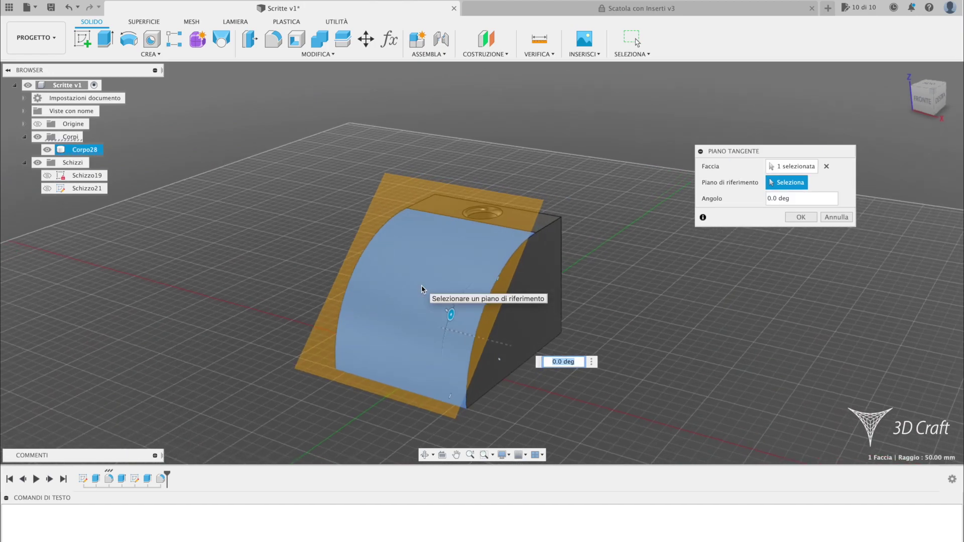
{"action": "middle_click_drag", "start_coordinate": [448, 308], "coordinate": [379, 329], "text": "shift"}
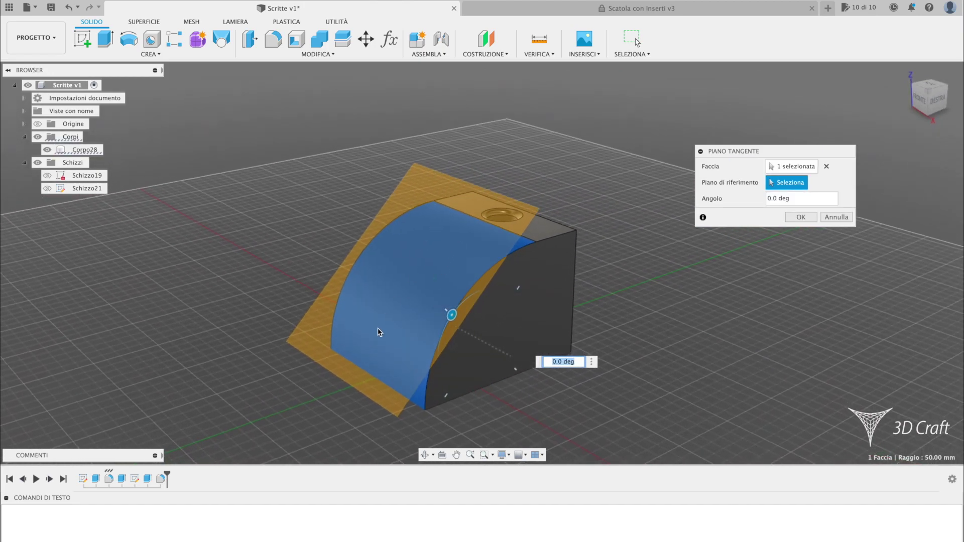
{"action": "left_click", "coordinate": [804, 217]}
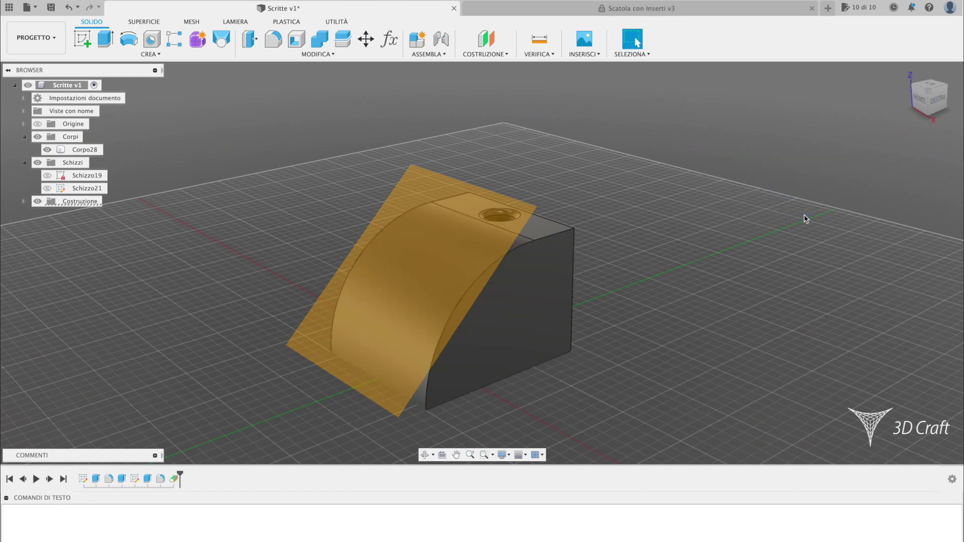
{"action": "left_click", "coordinate": [576, 57]}
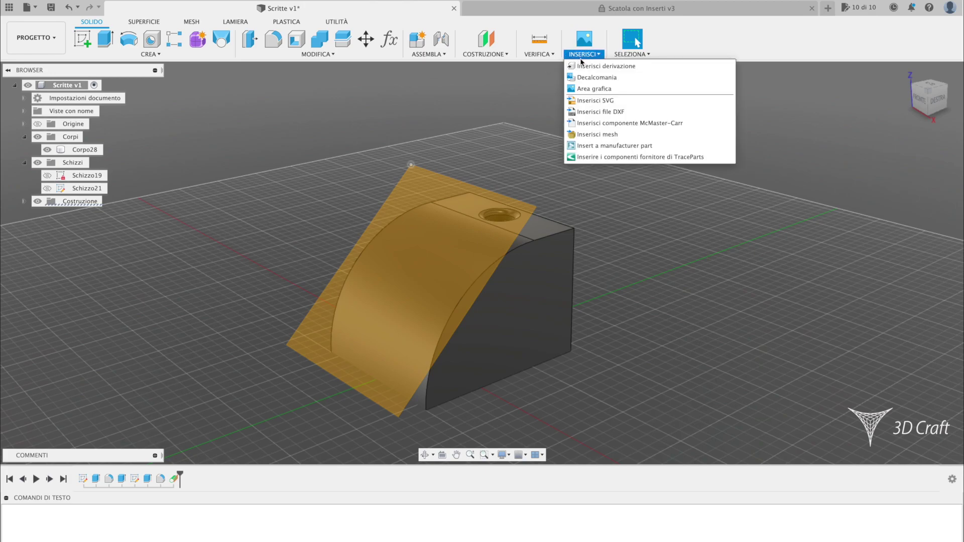
Step: Load Alta-risoluzione-Solo-Logo-V3.svg from the computer into the Insert SVG dialog
{"action": "left_click", "coordinate": [594, 100]}
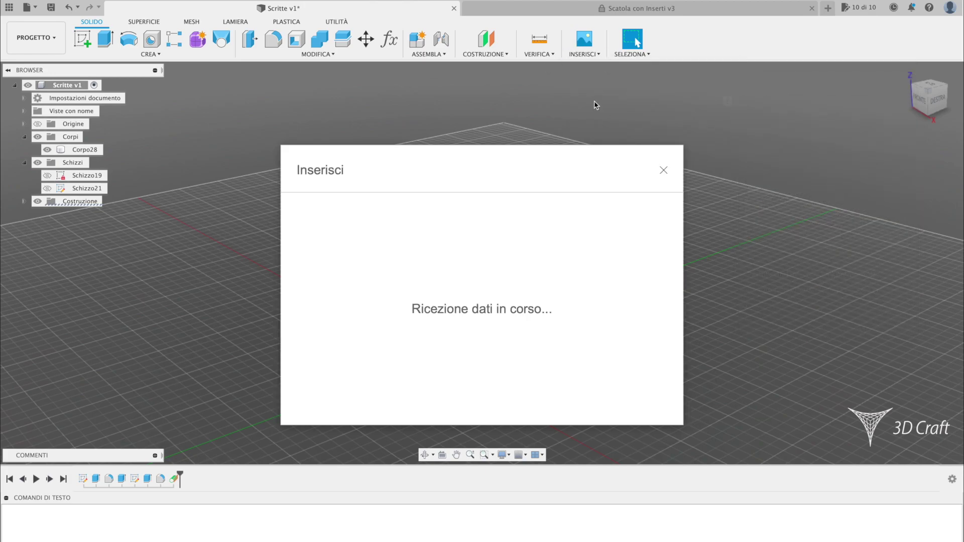
{"action": "left_click", "coordinate": [353, 391]}
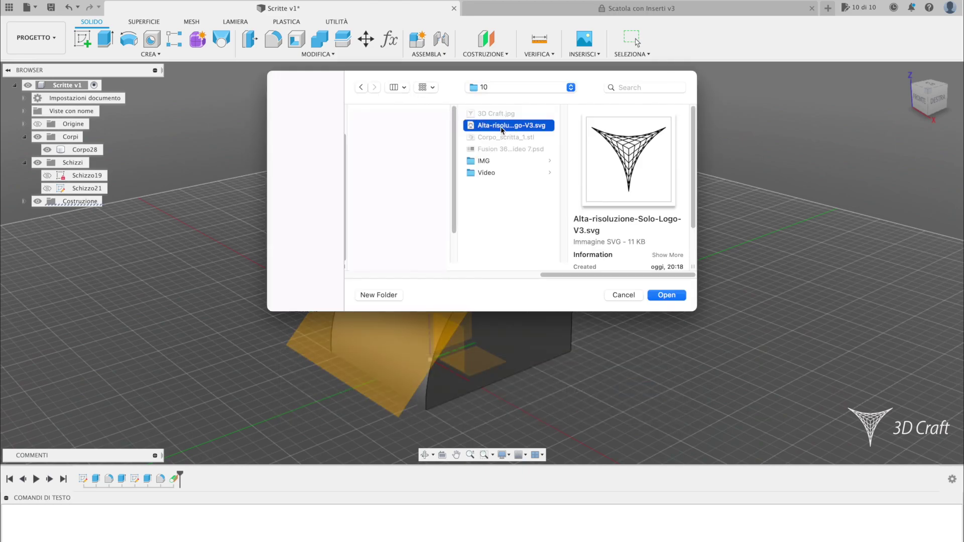
{"action": "left_click", "coordinate": [666, 295]}
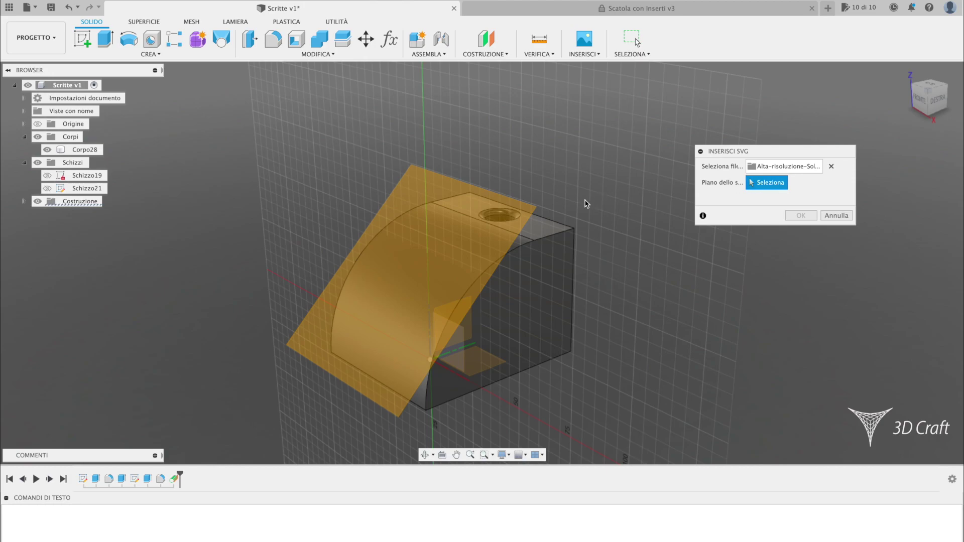
Step: Place the logo SVG on the tangent plane, scaled and centred on the curved face below the hole
{"action": "left_click", "coordinate": [408, 195]}
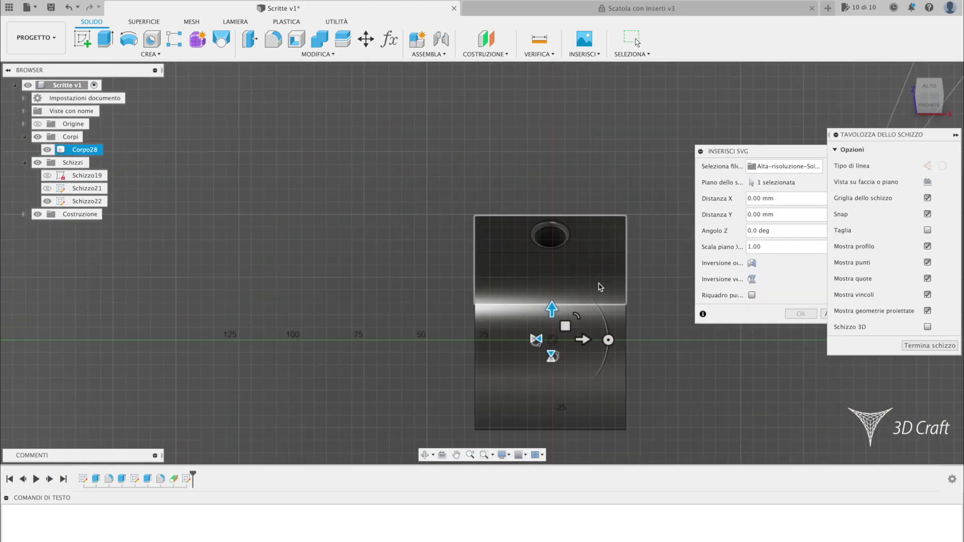
{"action": "scroll", "coordinate": [465, 221], "scroll_direction": "down", "scroll_amount": 3}
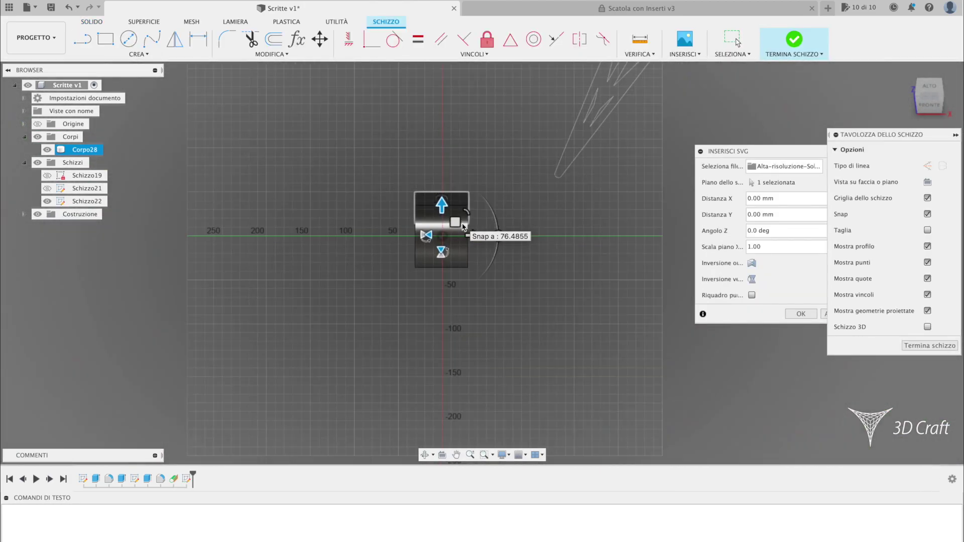
{"action": "left_click_drag", "start_coordinate": [467, 211], "coordinate": [435, 252]}
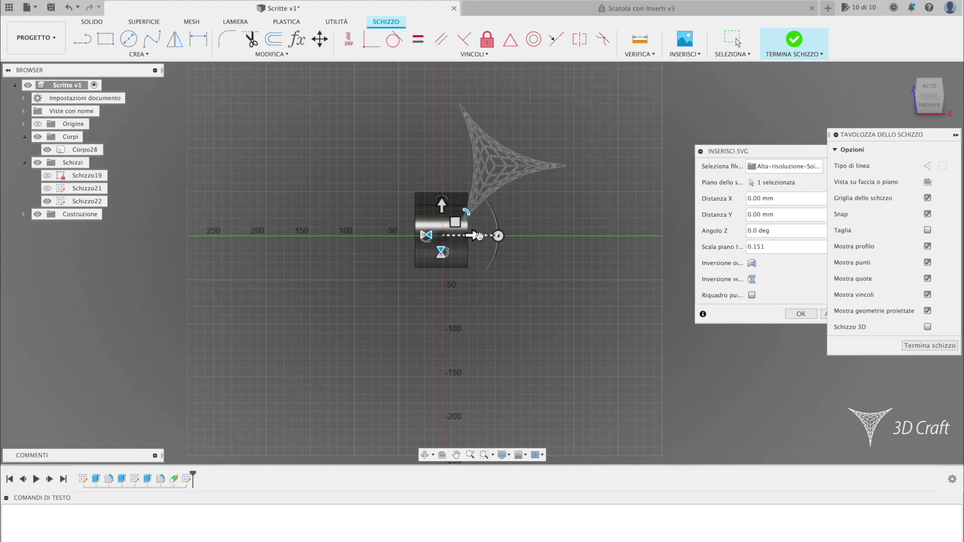
{"action": "mouse_move", "coordinate": [495, 232]}
{"action": "left_mouse_down"}
{"action": "mouse_move", "coordinate": [491, 206]}
{"action": "mouse_move", "coordinate": [400, 335]}
{"action": "mouse_move", "coordinate": [417, 273]}
{"action": "left_mouse_up"}
{"action": "scroll", "coordinate": [400, 336], "scroll_direction": "up", "scroll_amount": 3}
{"action": "scroll", "coordinate": [444, 269], "scroll_direction": "up", "scroll_amount": 3}
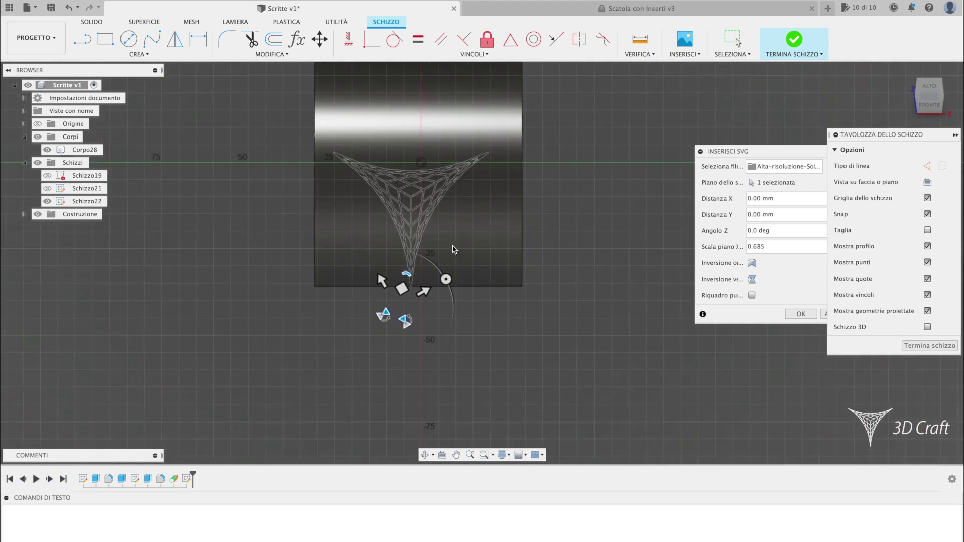
{"action": "mouse_move", "coordinate": [402, 405]}
{"action": "left_mouse_down"}
{"action": "mouse_move", "coordinate": [416, 362]}
{"action": "mouse_move", "coordinate": [411, 388]}
{"action": "left_mouse_up"}
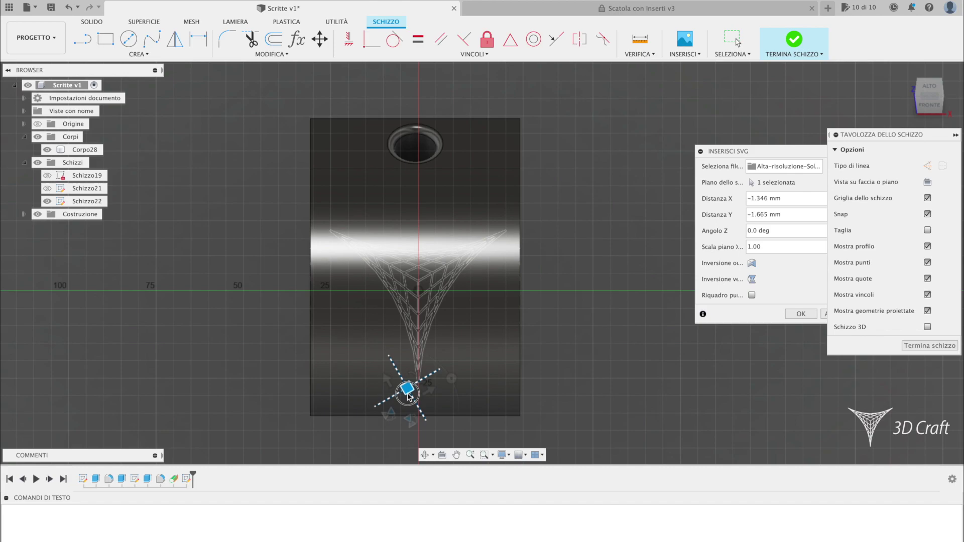
{"action": "left_click", "coordinate": [803, 315]}
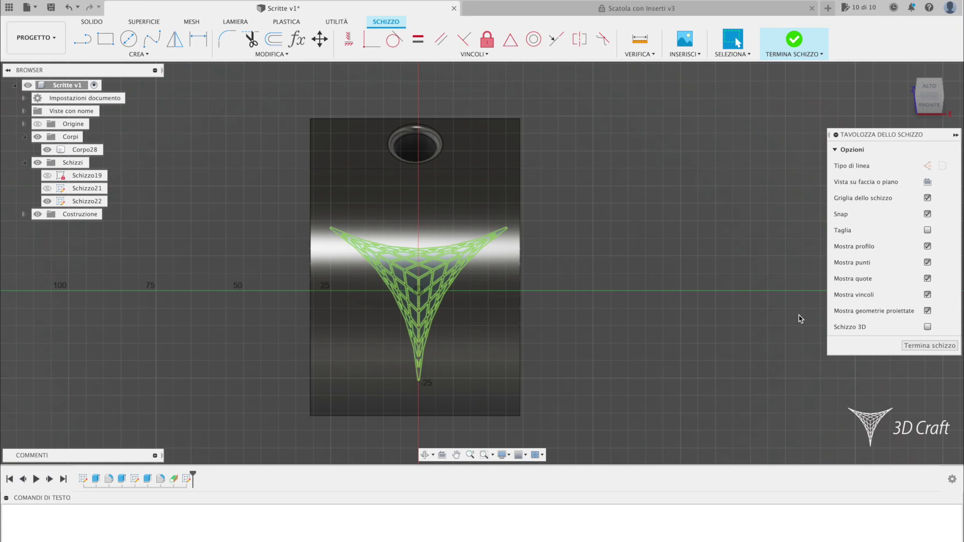
Step: Finish the logo sketch and select its 241.709 mm² lattice profile
{"action": "left_click", "coordinate": [795, 47]}
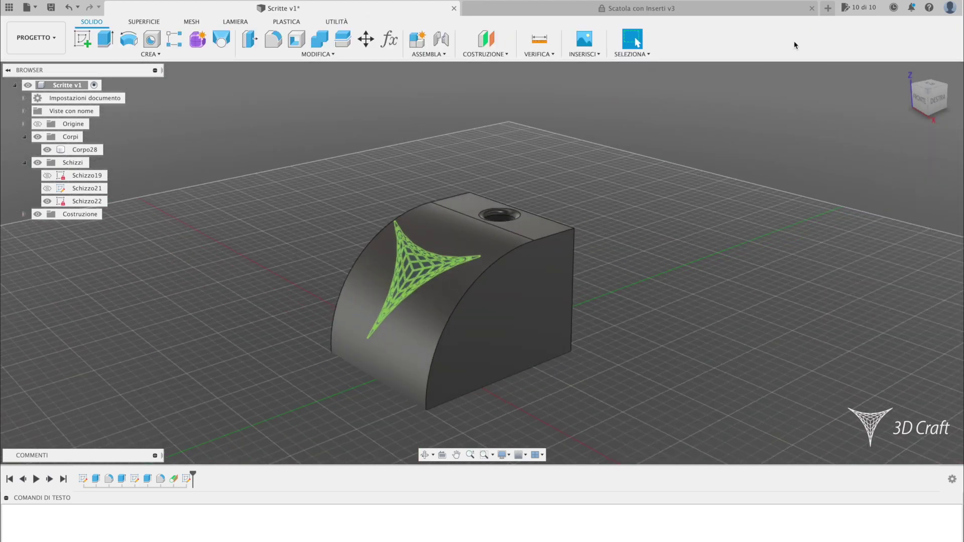
{"action": "scroll", "coordinate": [430, 243], "scroll_direction": "up", "scroll_amount": 10}
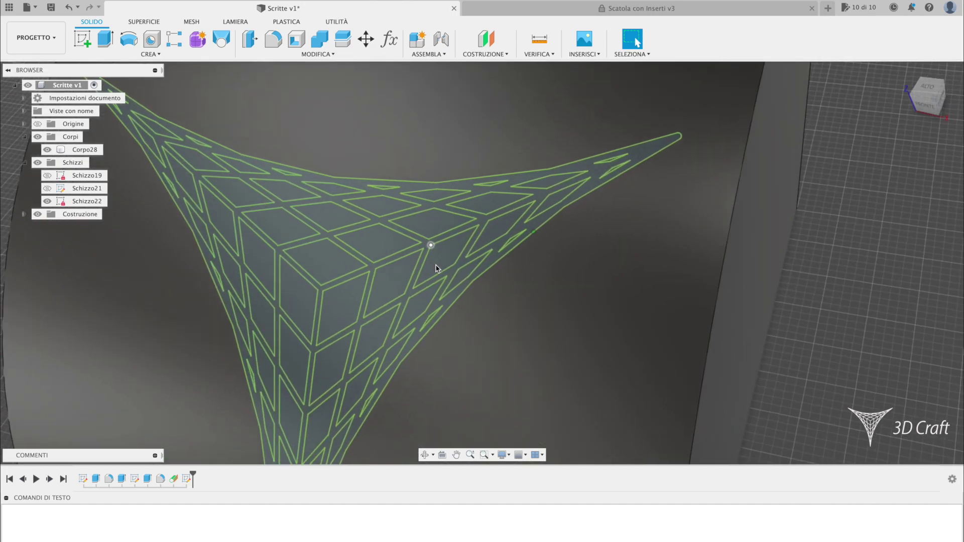
{"action": "scroll", "coordinate": [376, 249], "scroll_direction": "up", "scroll_amount": 5}
{"action": "scroll", "coordinate": [378, 245], "scroll_direction": "up", "scroll_amount": 3}
{"action": "left_click", "coordinate": [378, 244]}
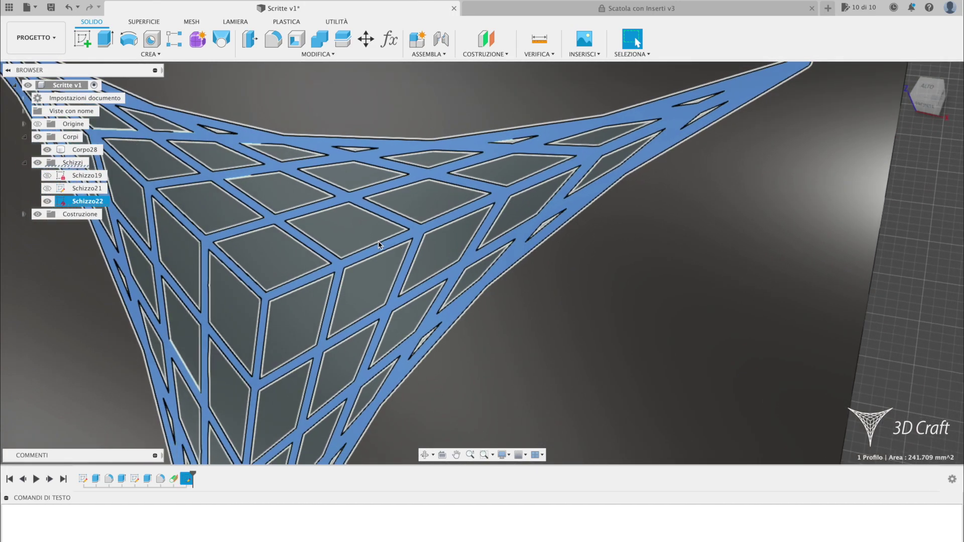
{"action": "scroll", "coordinate": [378, 244], "scroll_direction": "down", "scroll_amount": 10}
{"action": "scroll", "coordinate": [378, 244], "scroll_direction": "down", "scroll_amount": 5}
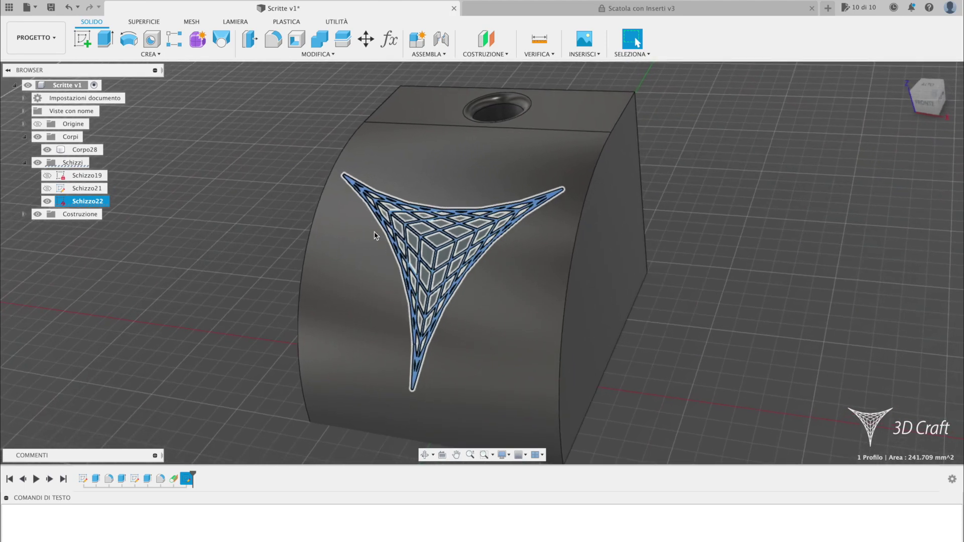
Step: Extrude the logo profile -35 mm into the block as the new body Corpo29
{"action": "left_click", "coordinate": [103, 40]}
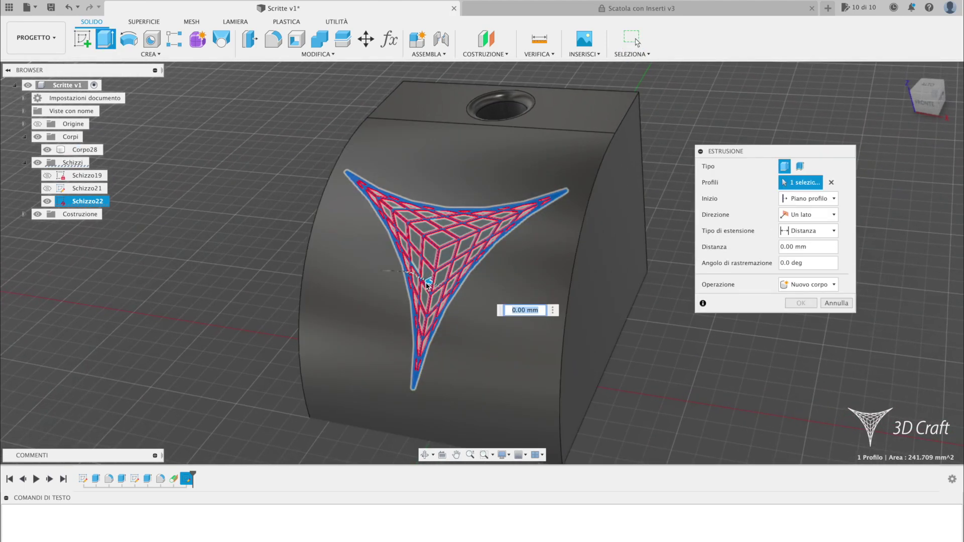
{"action": "type", "text": "-5"}
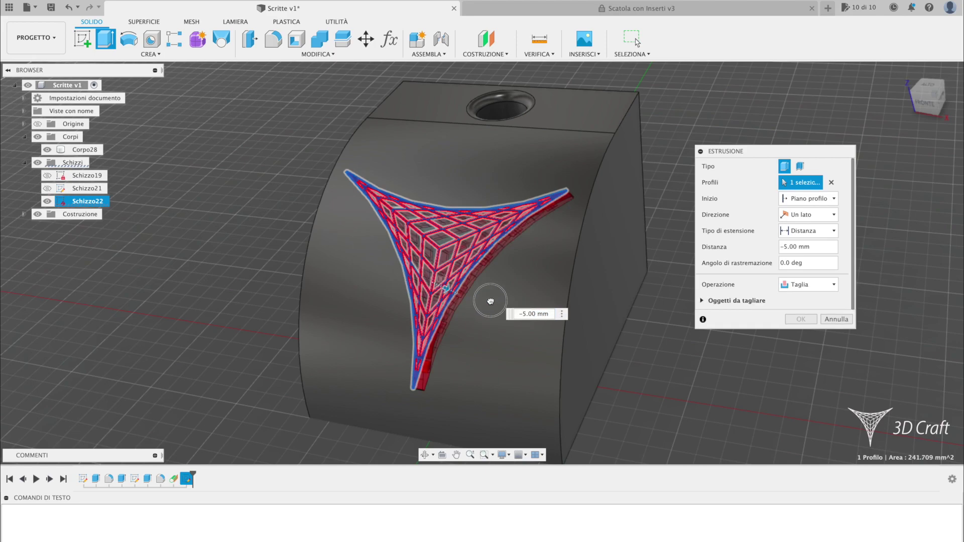
{"action": "left_click_drag", "start_coordinate": [491, 301], "coordinate": [491, 302]}
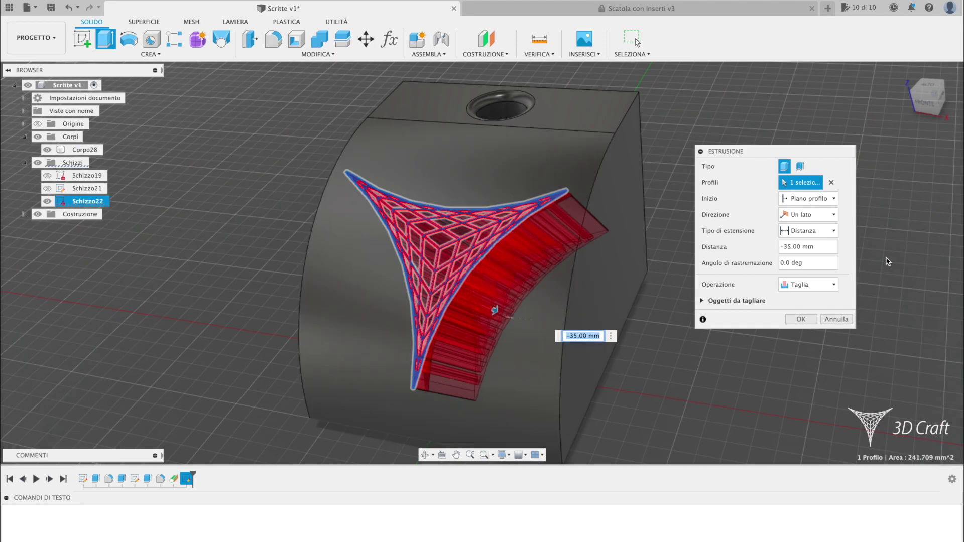
{"action": "left_click", "coordinate": [809, 284]}
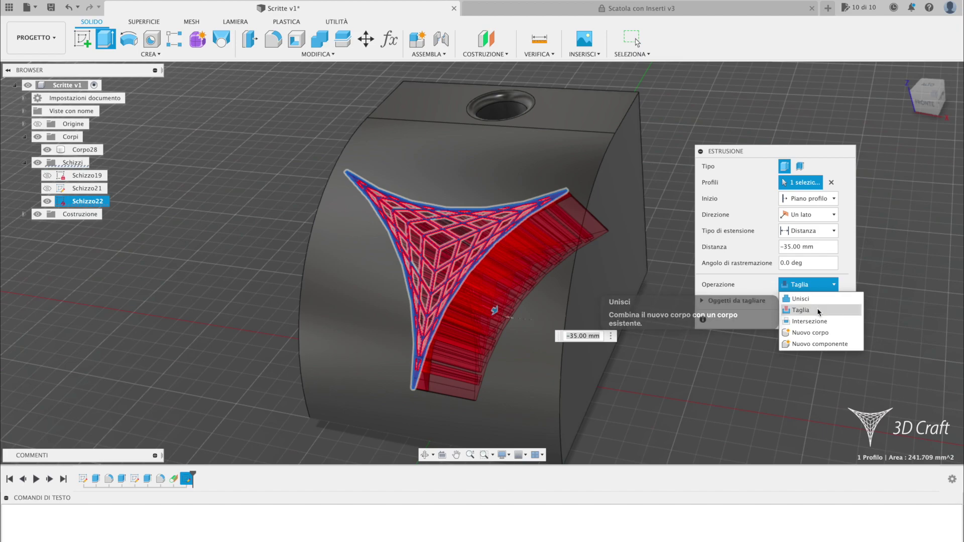
{"action": "left_click", "coordinate": [813, 333]}
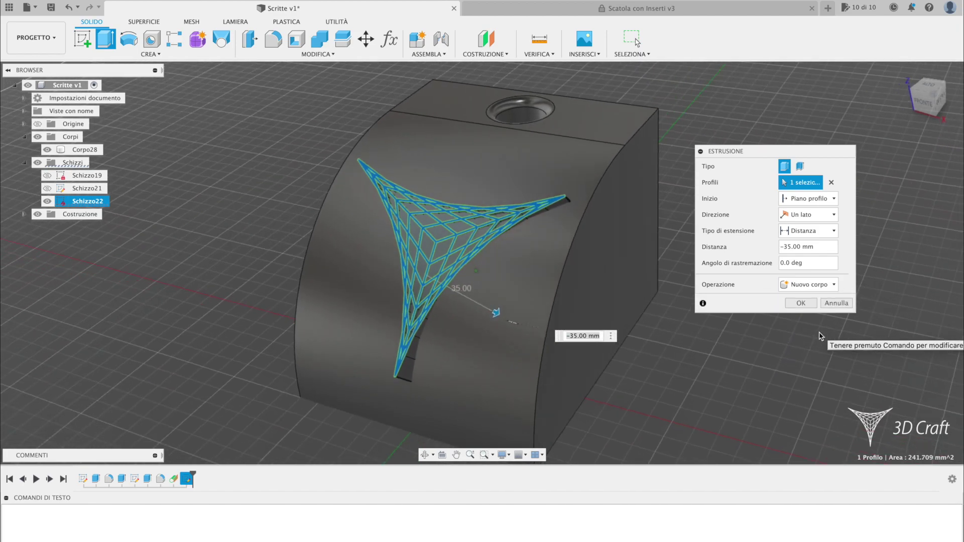
{"action": "middle_click_drag", "start_coordinate": [820, 336], "coordinate": [818, 333], "text": "shift"}
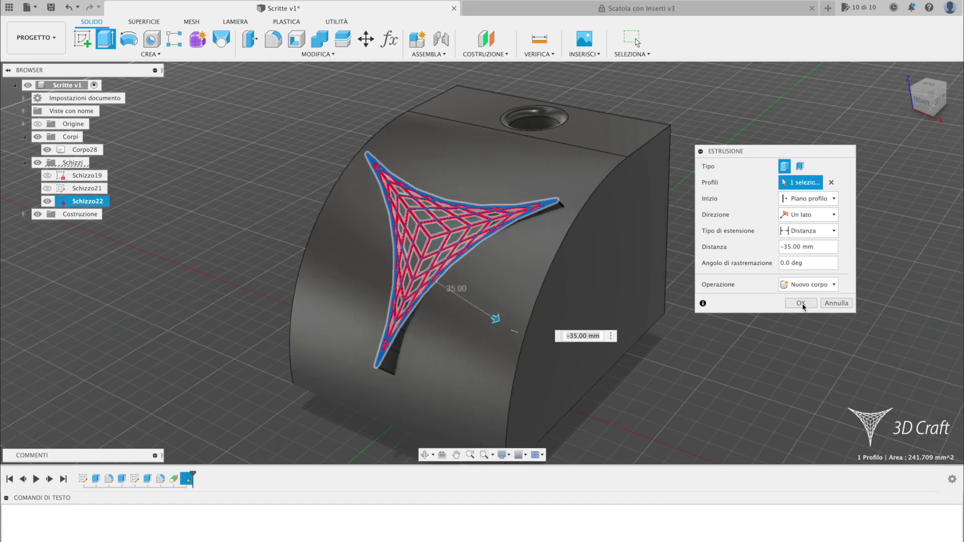
{"action": "left_click", "coordinate": [801, 303]}
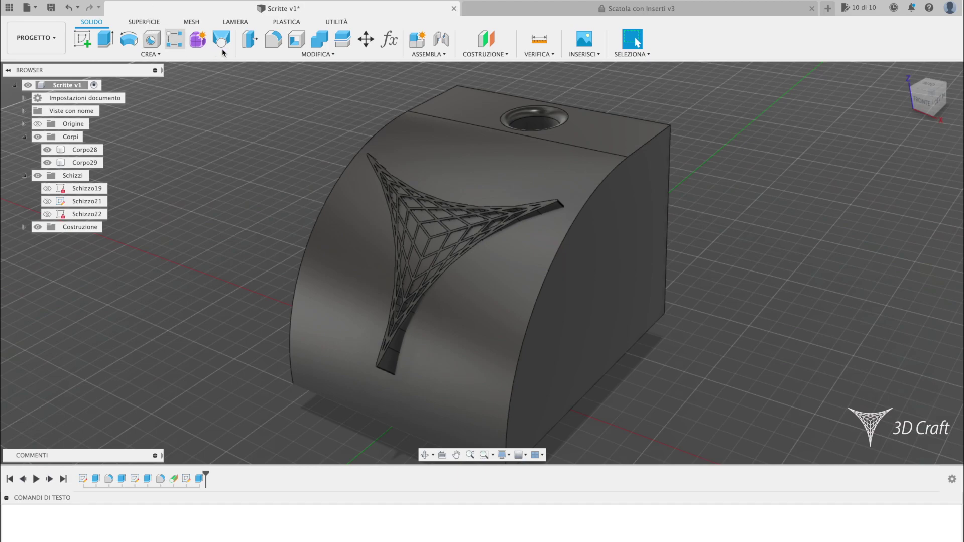
Step: Split Corpo28's curved front face with surface Corpo29, Estendi unchecked
{"action": "left_click", "coordinate": [287, 55]}
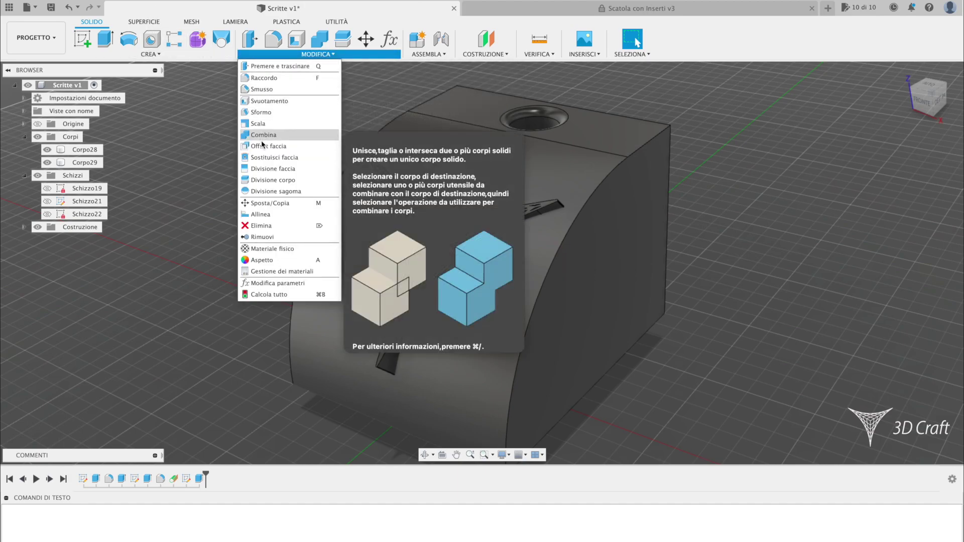
{"action": "left_click", "coordinate": [288, 169]}
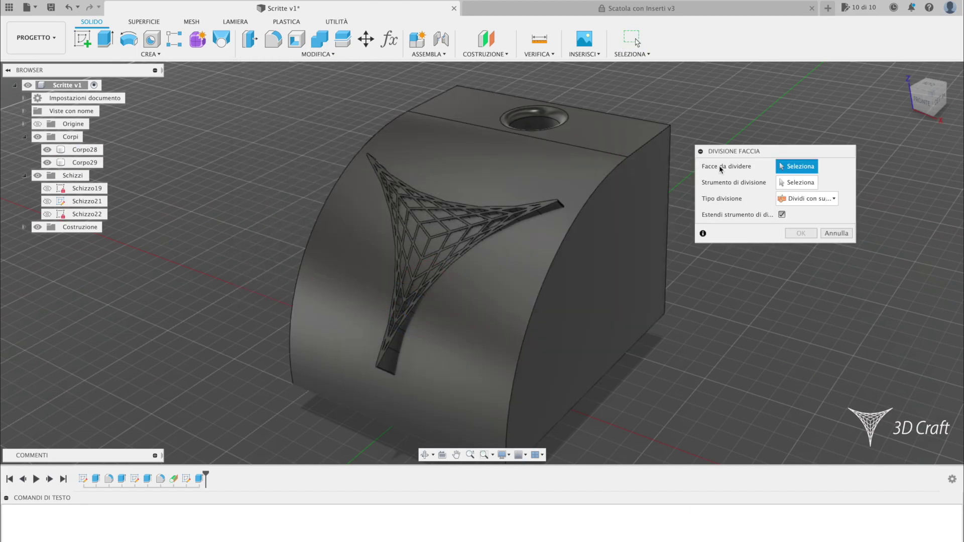
{"action": "left_click", "coordinate": [575, 167]}
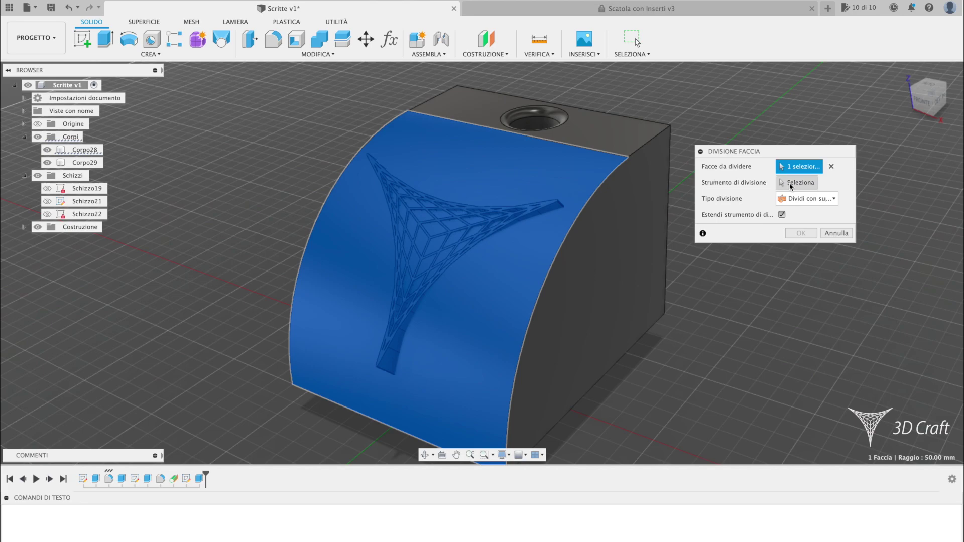
{"action": "left_click", "coordinate": [803, 199]}
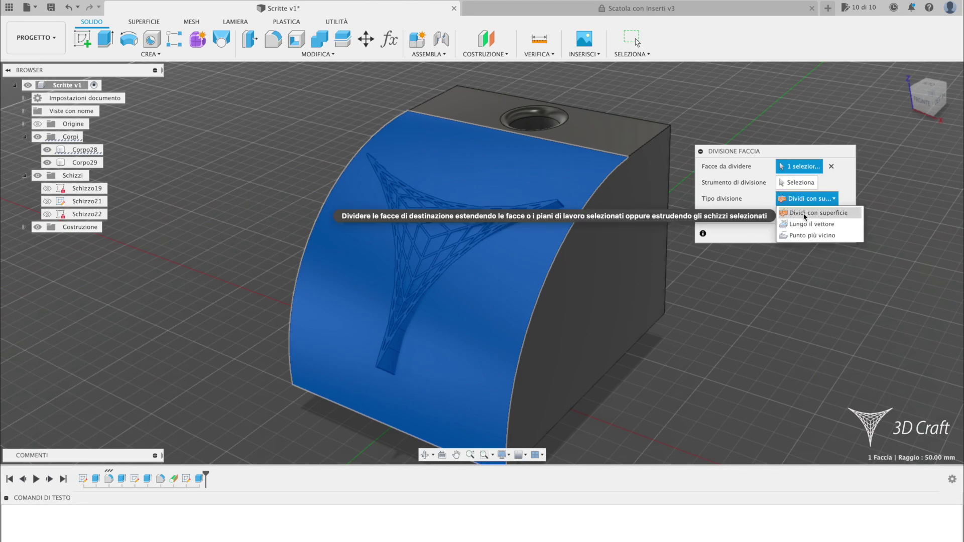
{"action": "left_click", "coordinate": [803, 213]}
{"action": "left_click", "coordinate": [797, 182]}
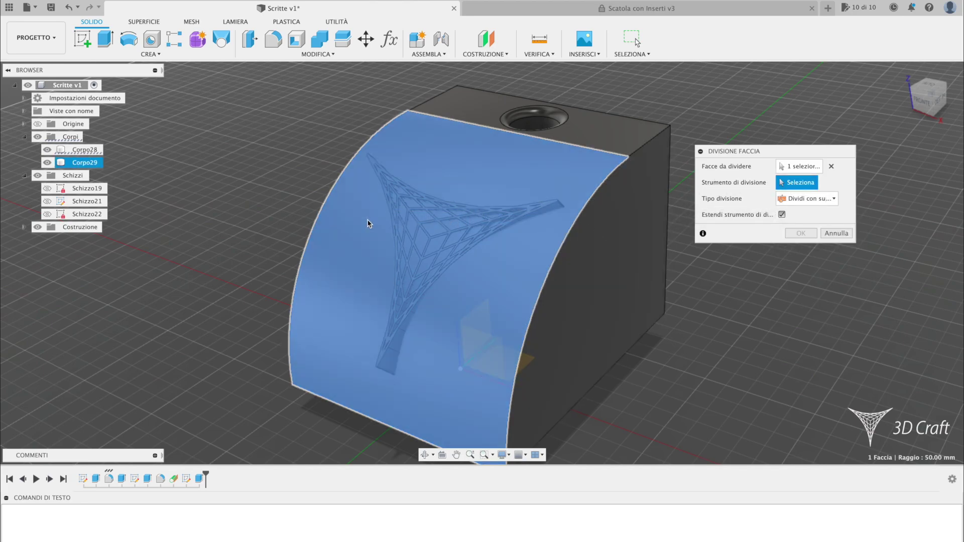
{"action": "left_click", "coordinate": [70, 162]}
{"action": "left_click", "coordinate": [782, 214]}
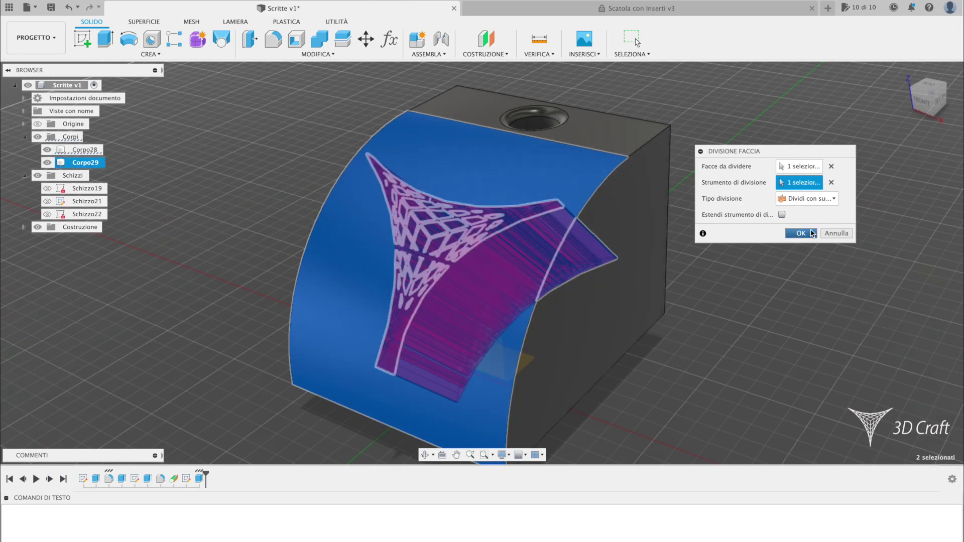
{"action": "left_click", "coordinate": [801, 233]}
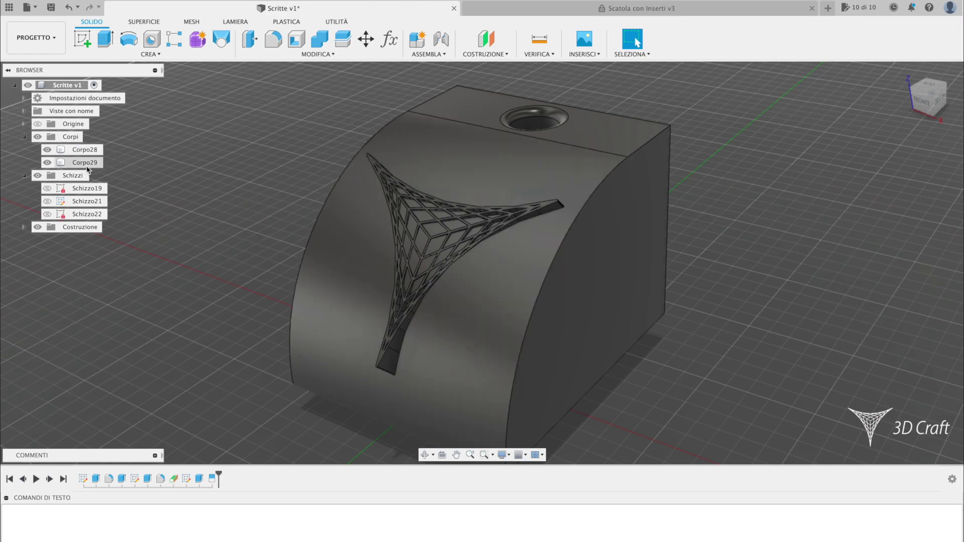
Step: Hide the logo body Corpo29 and bring Corpo28's front face into view
{"action": "left_click", "coordinate": [47, 163]}
{"action": "left_click", "coordinate": [47, 163]}
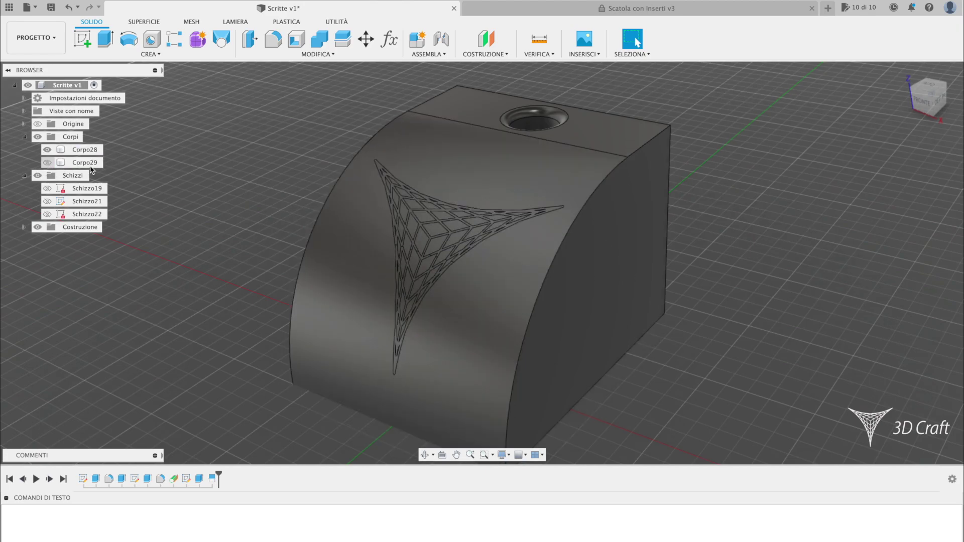
{"action": "left_click", "coordinate": [84, 149]}
{"action": "middle_click_drag", "start_coordinate": [454, 242], "coordinate": [480, 232], "text": "shift"}
{"action": "scroll", "coordinate": [479, 232], "scroll_direction": "up", "scroll_amount": 3}
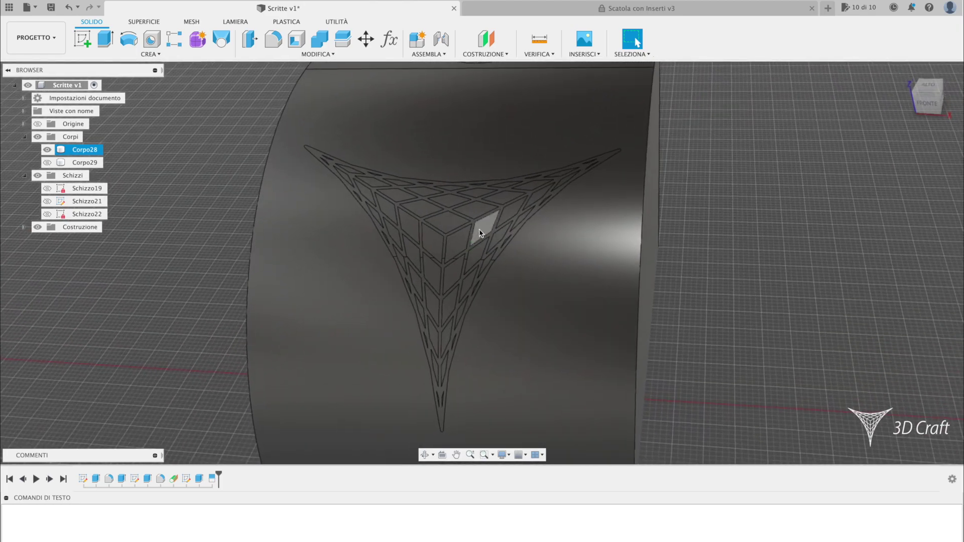
{"action": "scroll", "coordinate": [476, 204], "scroll_direction": "up", "scroll_amount": 3}
{"action": "scroll", "coordinate": [475, 203], "scroll_direction": "up", "scroll_amount": 3}
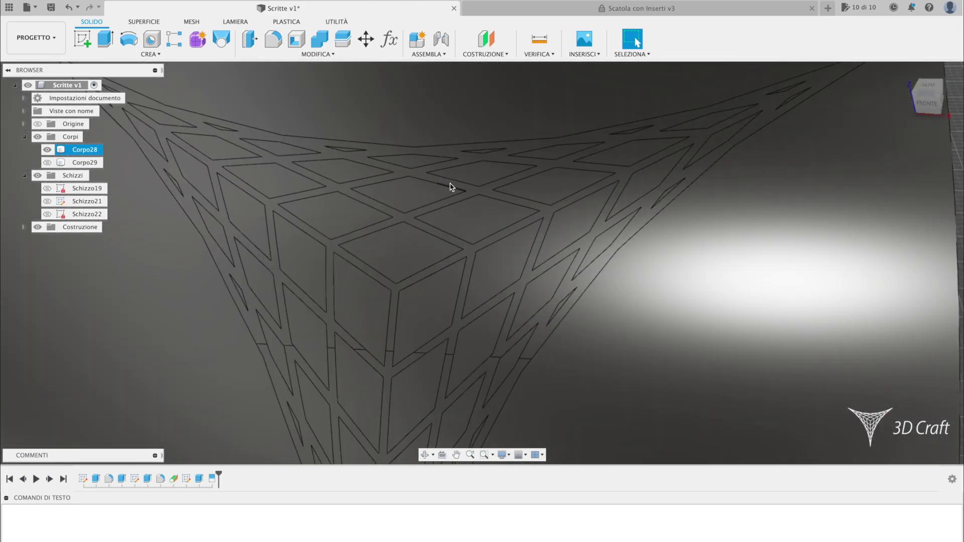
Step: Offset the upper and lower lattice logo faces by -1.5 mm to engrave them
{"action": "left_click", "coordinate": [449, 188]}
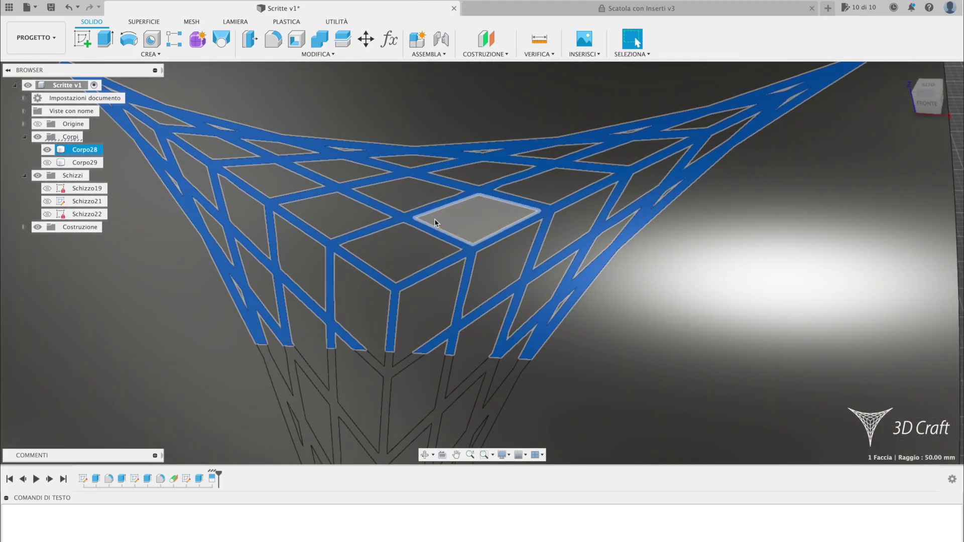
{"action": "left_click", "coordinate": [387, 372]}
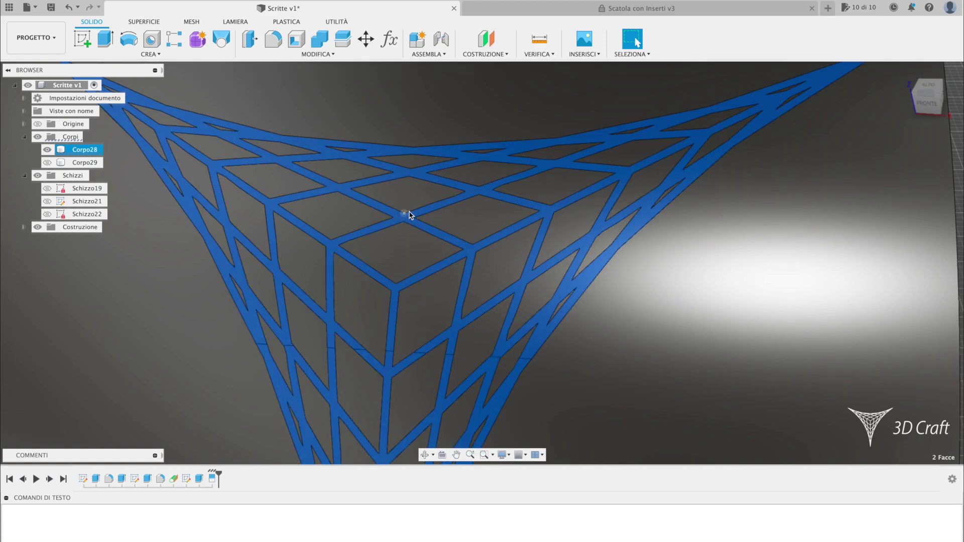
{"action": "scroll", "coordinate": [408, 215], "scroll_direction": "down", "scroll_amount": 5}
{"action": "scroll", "coordinate": [413, 211], "scroll_direction": "down", "scroll_amount": 5}
{"action": "scroll", "coordinate": [418, 181], "scroll_direction": "down", "scroll_amount": 2}
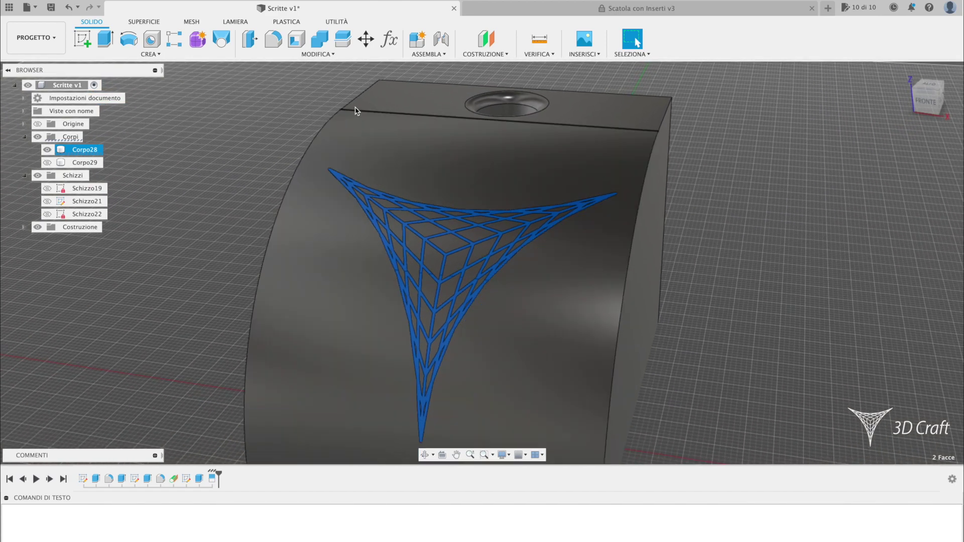
{"action": "left_click", "coordinate": [250, 40]}
{"action": "type", "text": "-1"}
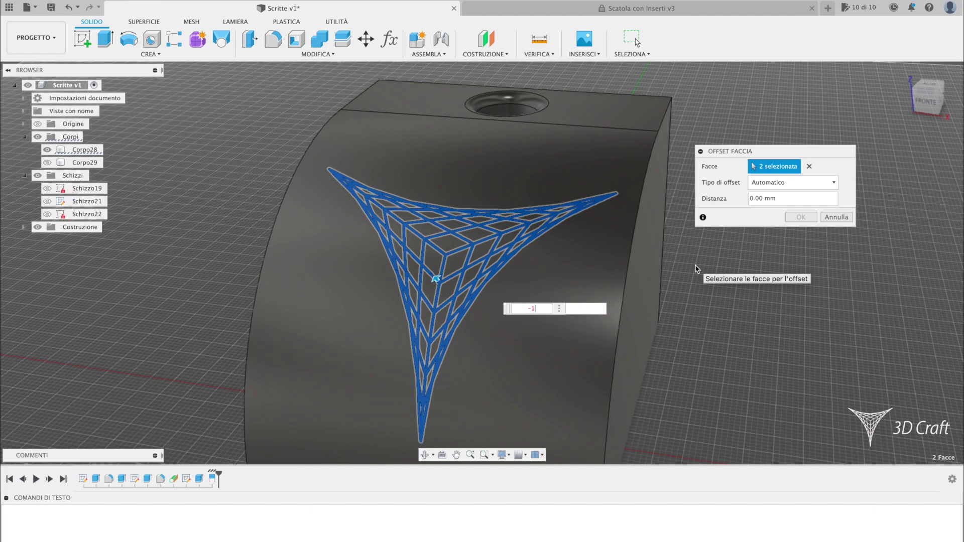
{"action": "type", "text": ".5"}
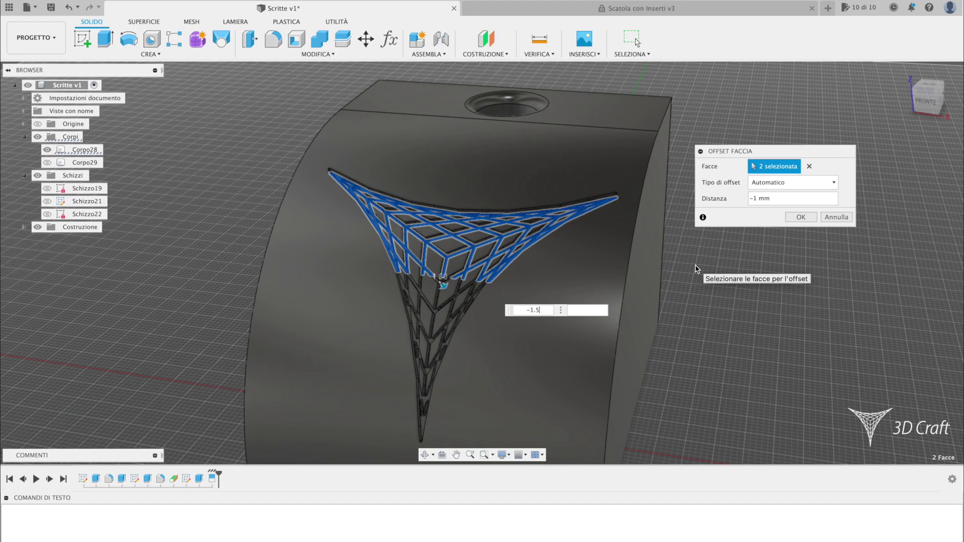
{"action": "left_click", "coordinate": [801, 217]}
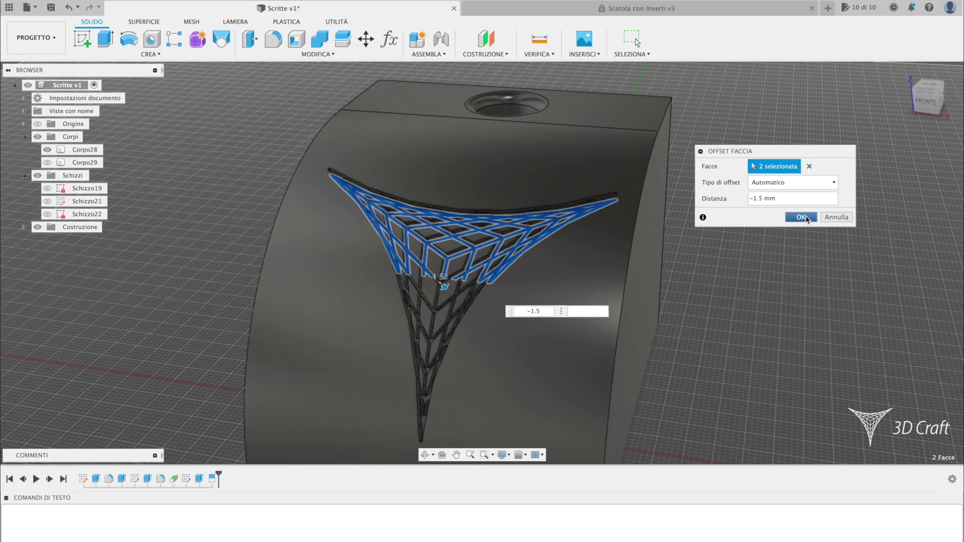
{"action": "left_click", "coordinate": [804, 218]}
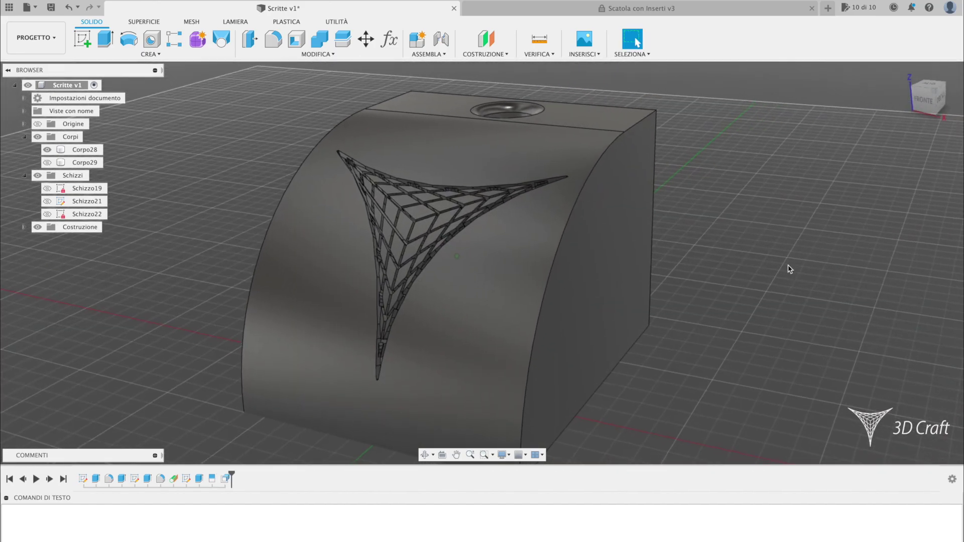
Step: Fillet the block's seven outer edges with a 2.5 mm radius
{"action": "scroll", "coordinate": [788, 269], "scroll_direction": "up", "scroll_amount": 2}
{"action": "scroll", "coordinate": [788, 269], "scroll_direction": "up", "scroll_amount": 2}
{"action": "scroll", "coordinate": [789, 269], "scroll_direction": "up", "scroll_amount": 2}
{"action": "scroll", "coordinate": [789, 269], "scroll_direction": "up", "scroll_amount": 1}
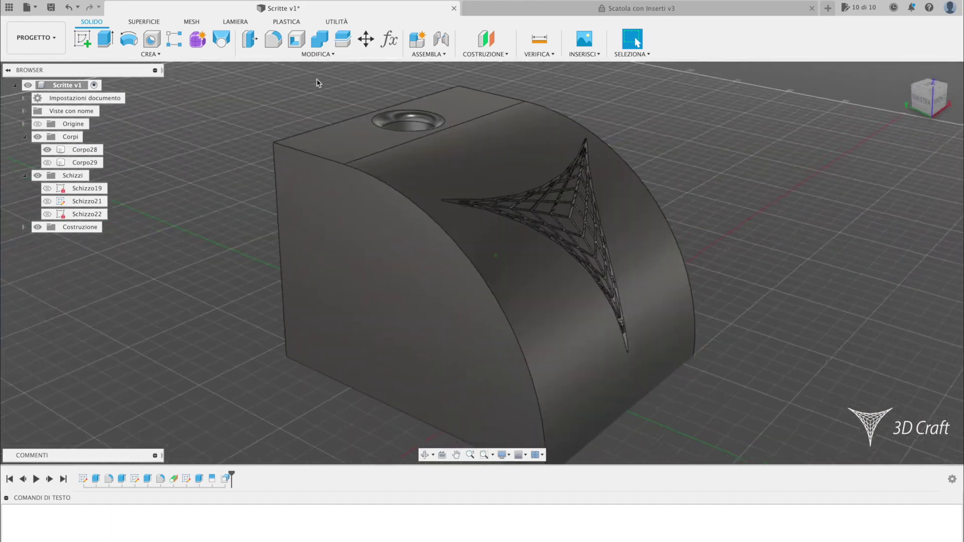
{"action": "key", "text": "f"}
{"action": "middle_click_drag", "start_coordinate": [296, 173], "coordinate": [381, 188], "text": "shift"}
{"action": "left_click", "coordinate": [558, 172]}
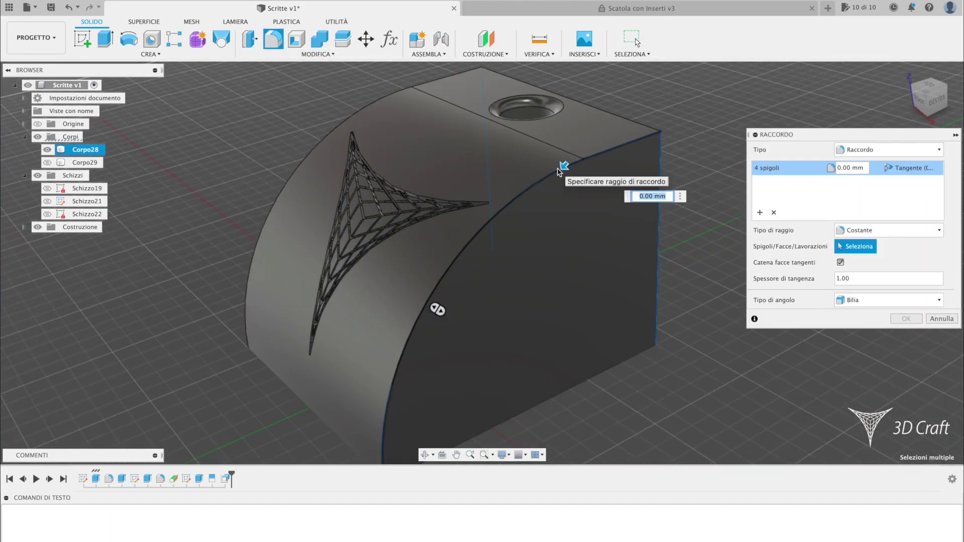
{"action": "type", "text": "2.5"}
{"action": "mouse_move", "coordinate": [559, 172]}
{"action": "middle_mouse_down", "text": "shift"}
{"action": "mouse_move", "coordinate": [301, 134]}
{"action": "mouse_move", "coordinate": [472, 240]}
{"action": "middle_mouse_up", "text": "shift"}
{"action": "left_click", "coordinate": [302, 134]}
{"action": "key", "text": "Return"}
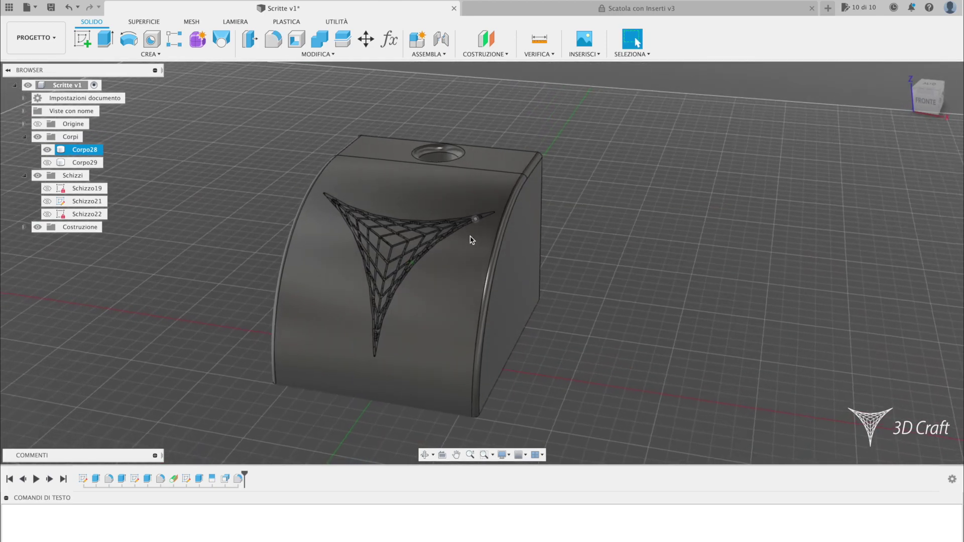
Step: Orbit the model to inspect the filleted block from its left side
{"action": "scroll", "coordinate": [472, 240], "scroll_direction": "left", "scroll_amount": 5, "text": "shift"}
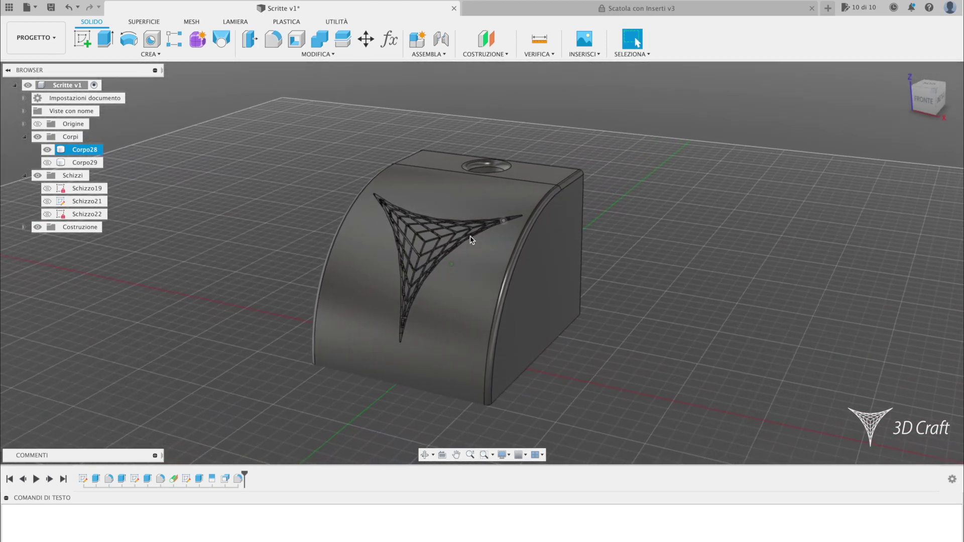
{"action": "scroll", "coordinate": [472, 240], "scroll_direction": "left", "scroll_amount": 2, "text": "shift"}
{"action": "scroll", "coordinate": [472, 240], "scroll_direction": "left", "scroll_amount": 2, "text": "shift"}
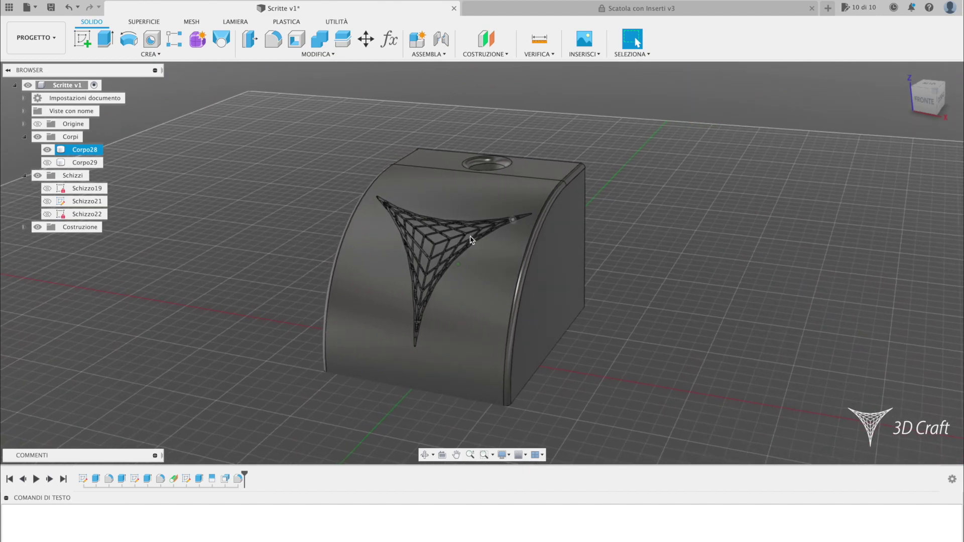
{"action": "scroll", "coordinate": [472, 240], "scroll_direction": "left", "scroll_amount": 2, "text": "shift"}
{"action": "scroll", "coordinate": [471, 240], "scroll_direction": "left", "scroll_amount": 2, "text": "shift"}
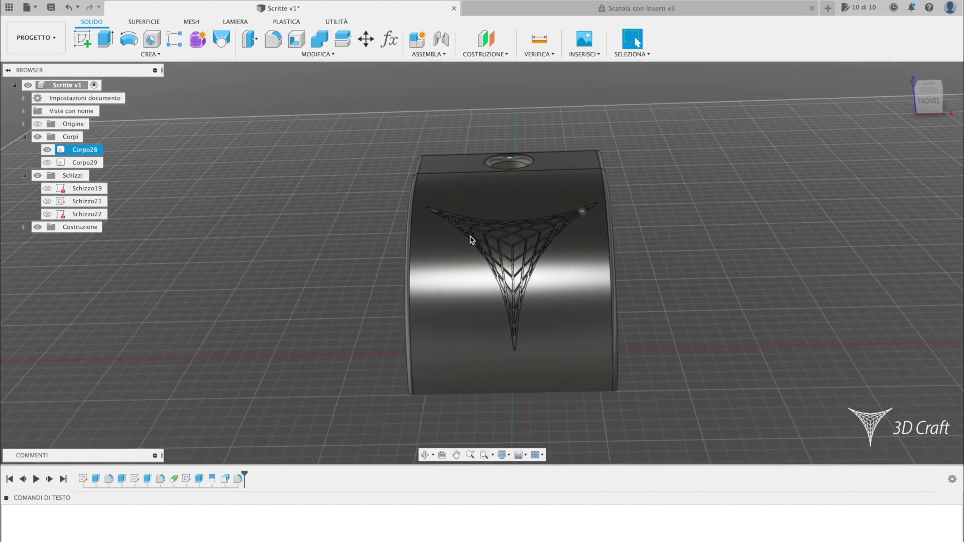
{"action": "middle_click_drag", "start_coordinate": [472, 240], "coordinate": [882, 276], "text": "shift"}
{"action": "scroll", "coordinate": [882, 276], "scroll_direction": "left", "scroll_amount": 2, "text": "shift"}
{"action": "scroll", "coordinate": [882, 276], "scroll_direction": "left", "scroll_amount": 2, "text": "shift"}
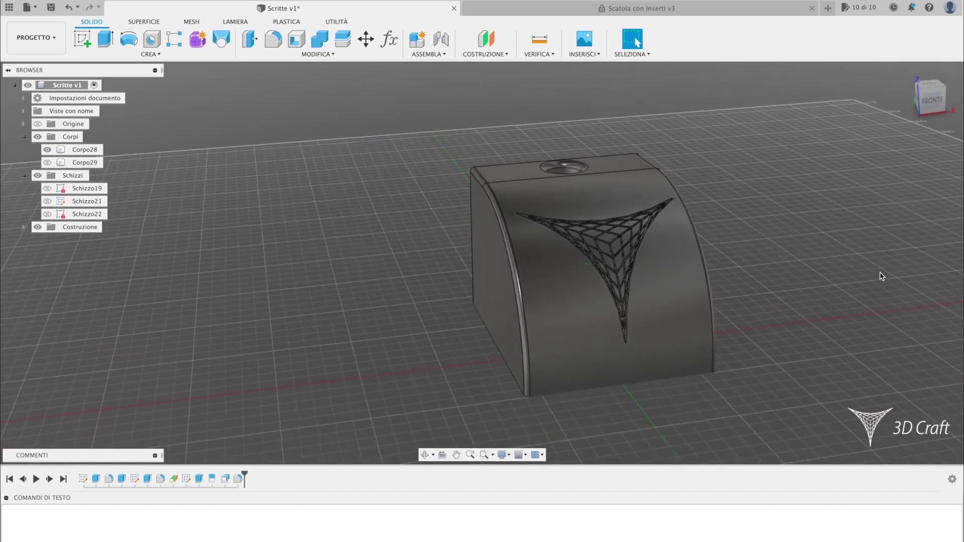
{"action": "scroll", "coordinate": [882, 276], "scroll_direction": "left", "scroll_amount": 2, "text": "shift"}
{"action": "scroll", "coordinate": [882, 276], "scroll_direction": "left", "scroll_amount": 2, "text": "shift"}
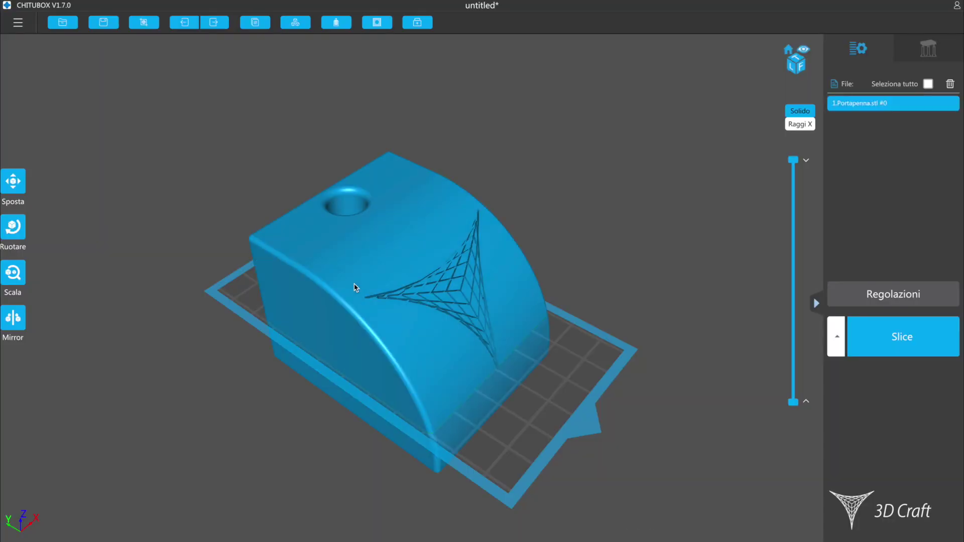
Step: Move the pen holder to Y 16 and preview both models' slices with the layer slider
{"action": "left_click", "coordinate": [13, 185]}
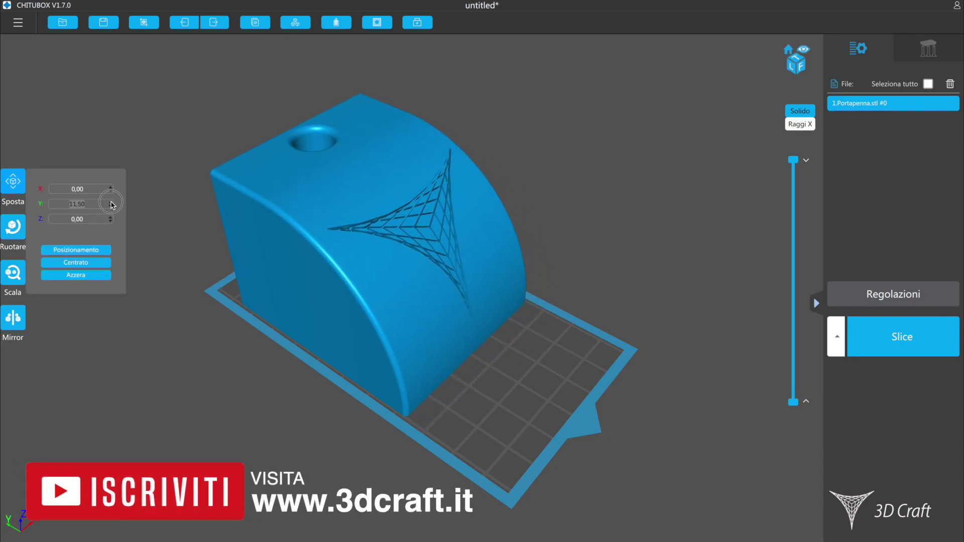
{"action": "left_click", "coordinate": [111, 202]}
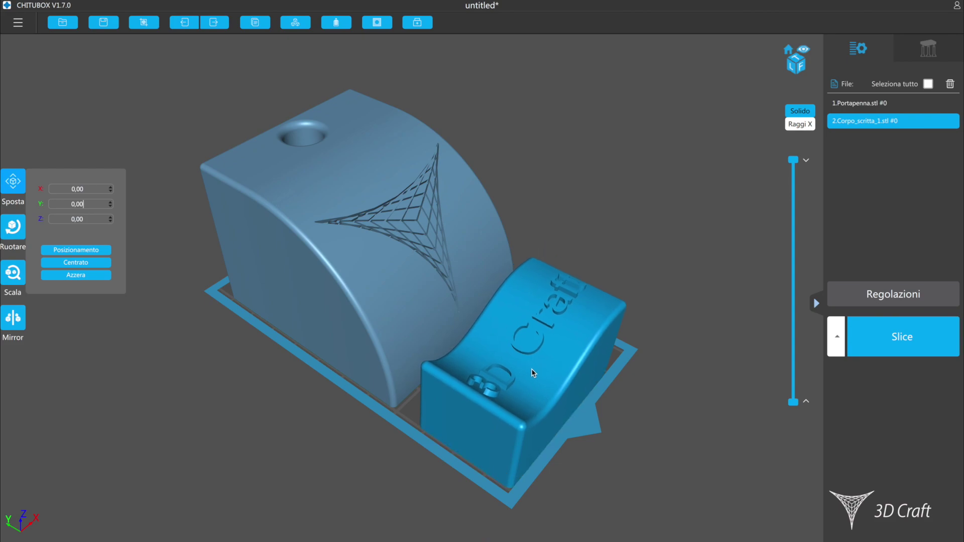
{"action": "left_click_drag", "start_coordinate": [645, 388], "coordinate": [597, 381]}
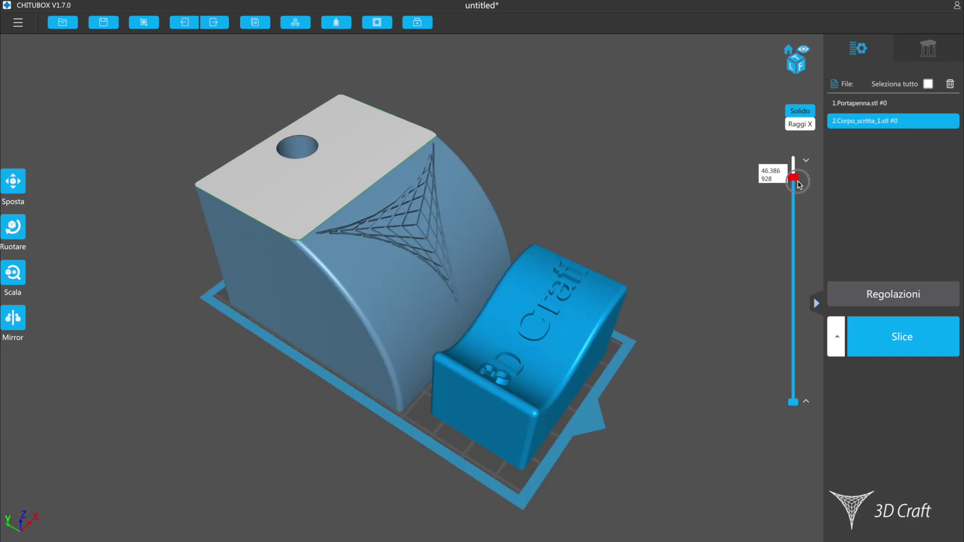
{"action": "left_click_drag", "start_coordinate": [809, 257], "coordinate": [825, 427]}
{"action": "left_click_drag", "start_coordinate": [836, 326], "coordinate": [832, 279]}
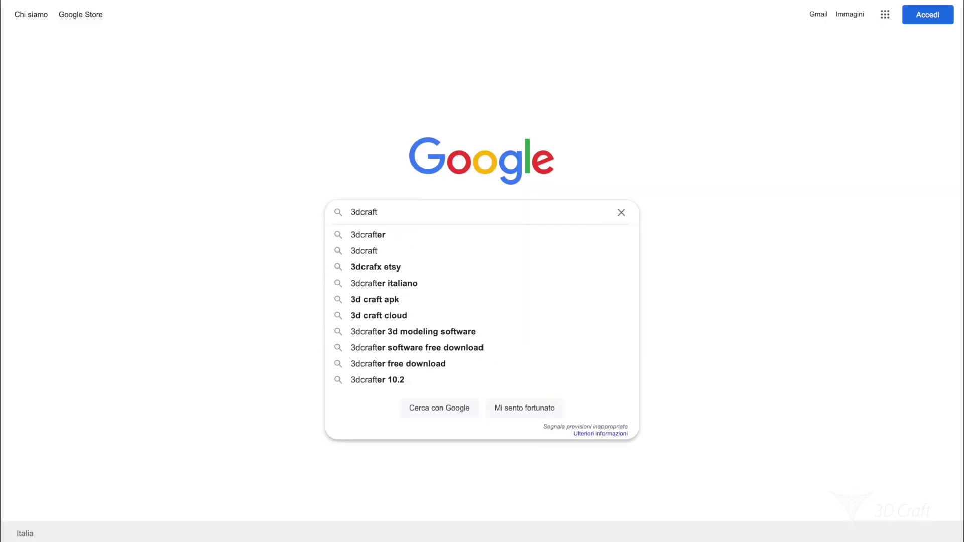
Step: Open the 3D Craft site and its 'Come stampare in 3D a resina' blog post
{"action": "left_click", "coordinate": [185, 120]}
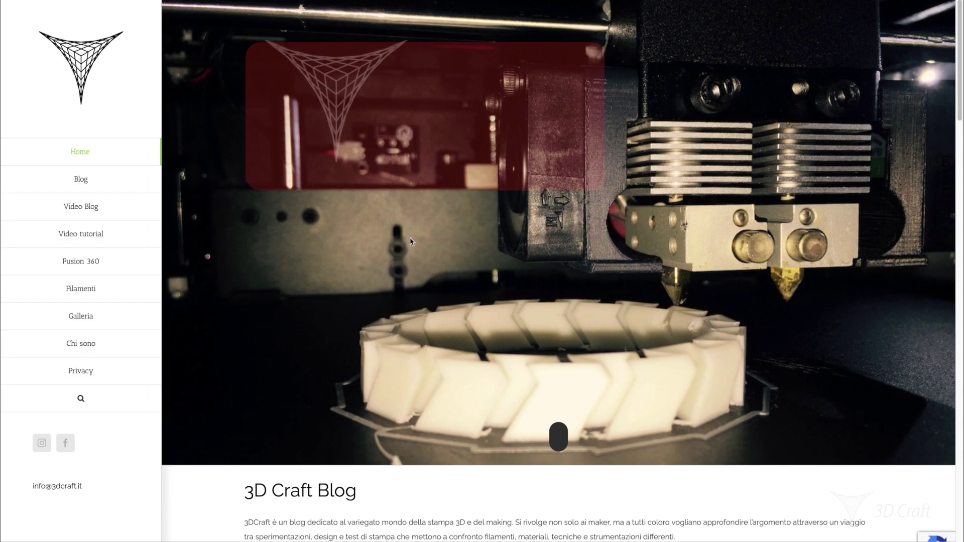
{"action": "scroll", "coordinate": [410, 239], "scroll_direction": "down", "scroll_amount": 4}
{"action": "scroll", "coordinate": [410, 239], "scroll_direction": "down", "scroll_amount": 5}
{"action": "scroll", "coordinate": [410, 240], "scroll_direction": "down", "scroll_amount": 3}
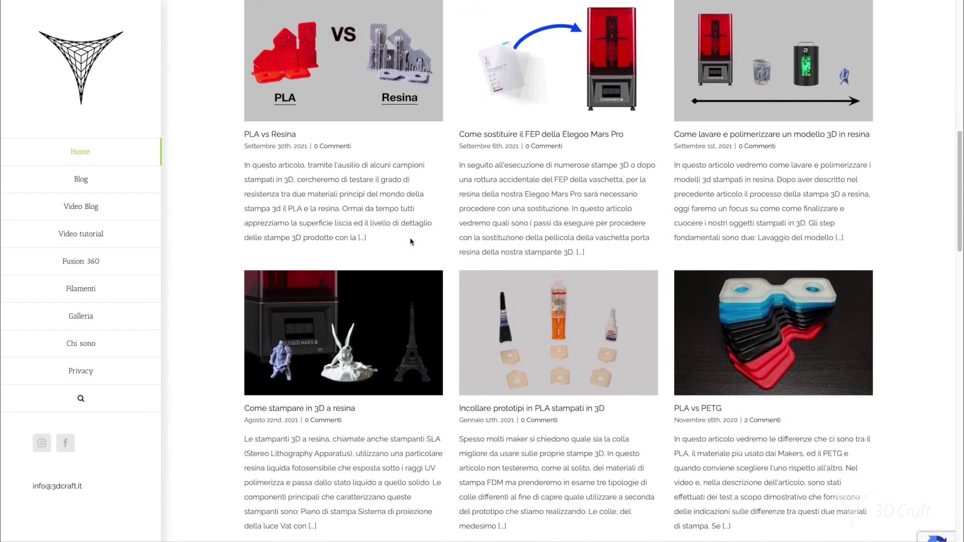
{"action": "left_click", "coordinate": [329, 321]}
Step: Scroll down through the 'Come stampare in 3D a resina' article
{"action": "scroll", "coordinate": [332, 323], "scroll_direction": "down", "scroll_amount": 5}
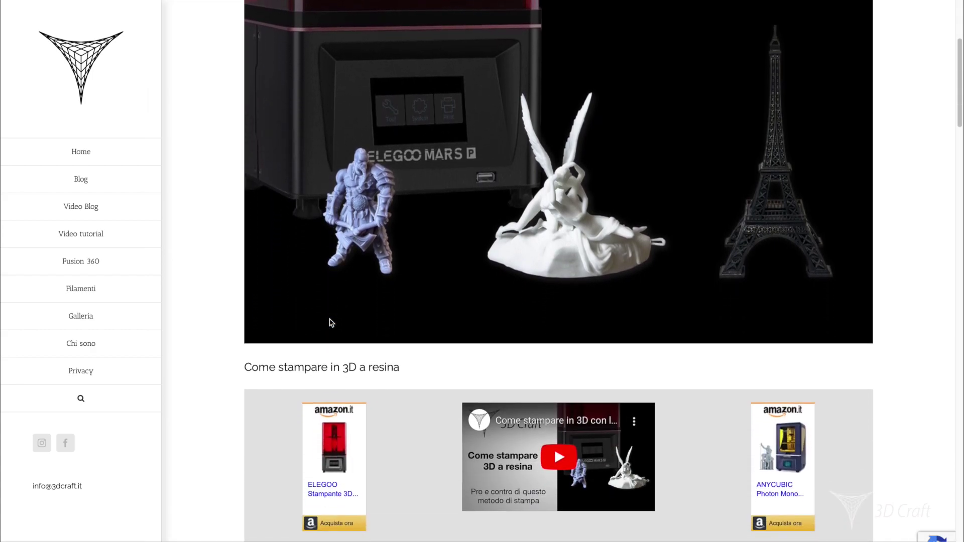
{"action": "scroll", "coordinate": [331, 322], "scroll_direction": "down", "scroll_amount": 3}
{"action": "scroll", "coordinate": [332, 323], "scroll_direction": "down", "scroll_amount": 2}
{"action": "scroll", "coordinate": [332, 322], "scroll_direction": "down", "scroll_amount": 3}
{"action": "scroll", "coordinate": [330, 321], "scroll_direction": "down", "scroll_amount": 2}
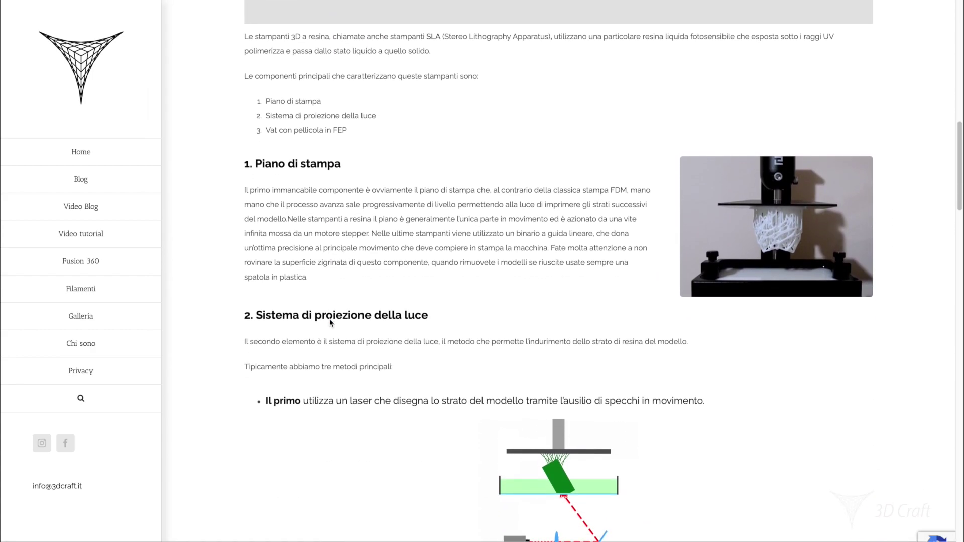
{"action": "scroll", "coordinate": [329, 318], "scroll_direction": "down", "scroll_amount": 2}
{"action": "scroll", "coordinate": [330, 318], "scroll_direction": "down", "scroll_amount": 3}
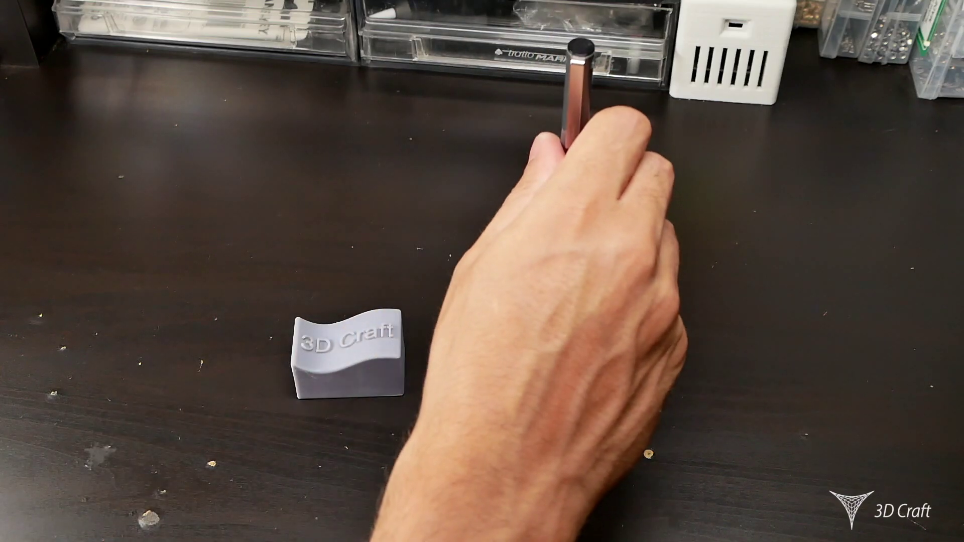